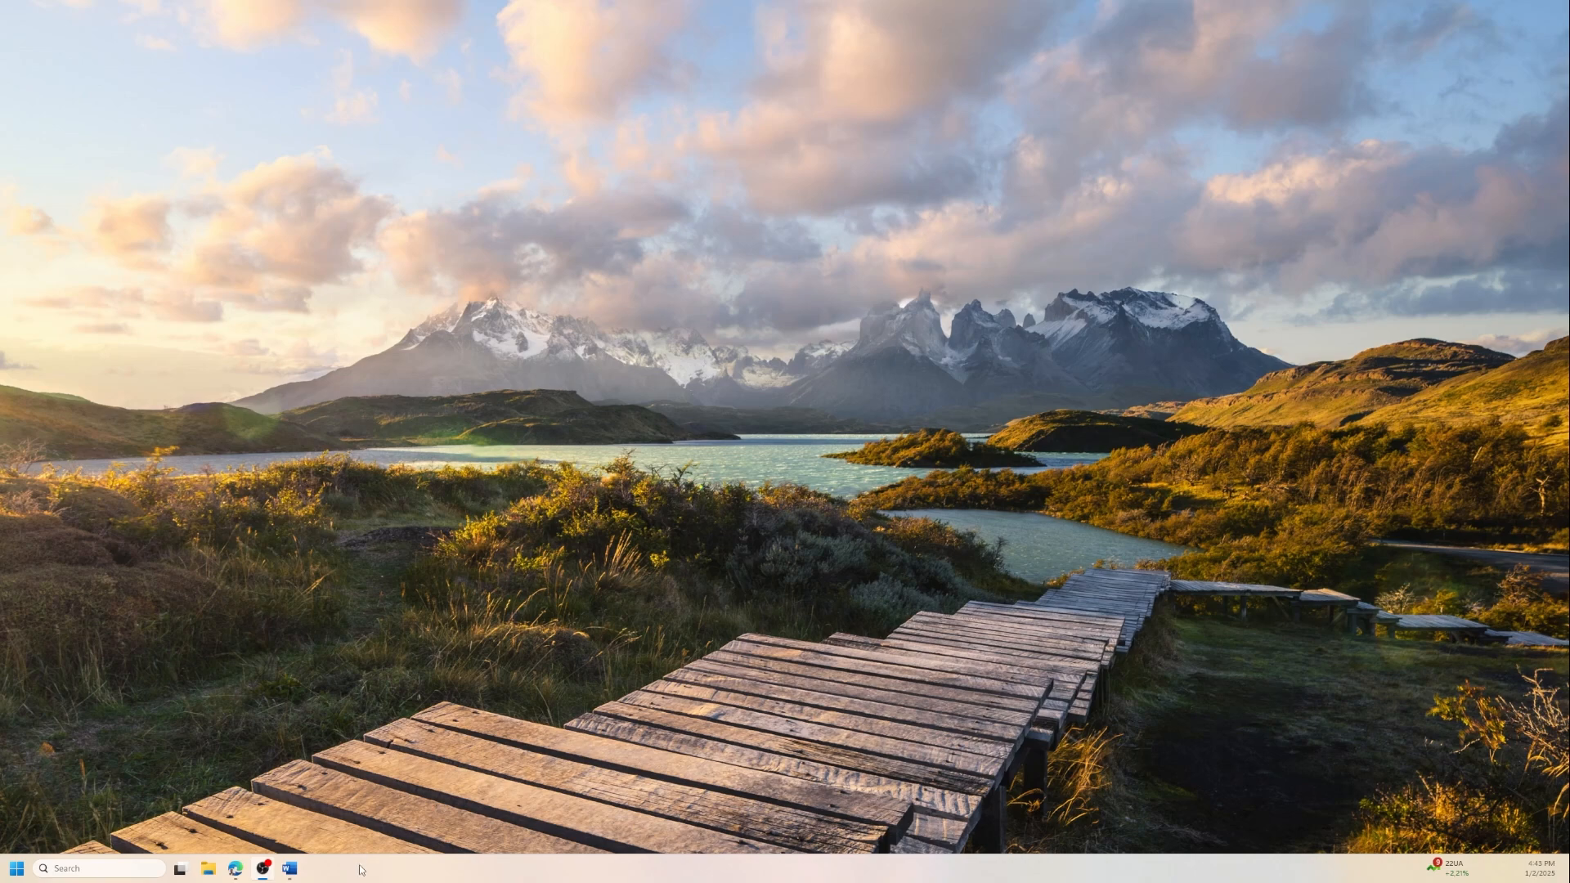
Switch to the Word document and look over the available sources for inserting a picture.
{"action": "left_click", "coordinate": [290, 869]}
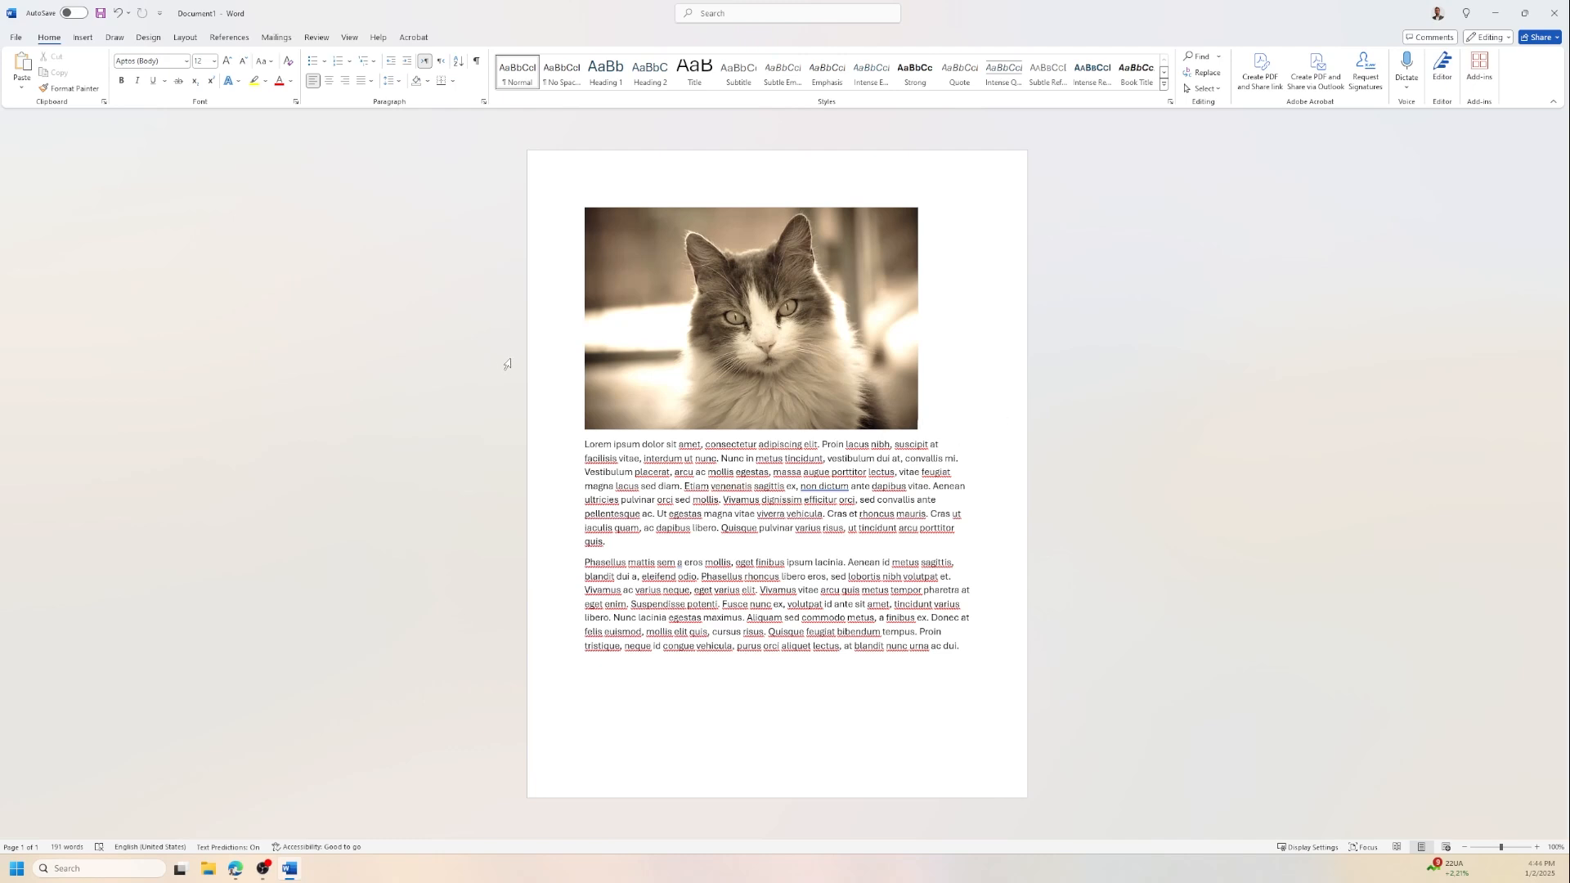
{"action": "left_click", "coordinate": [88, 36]}
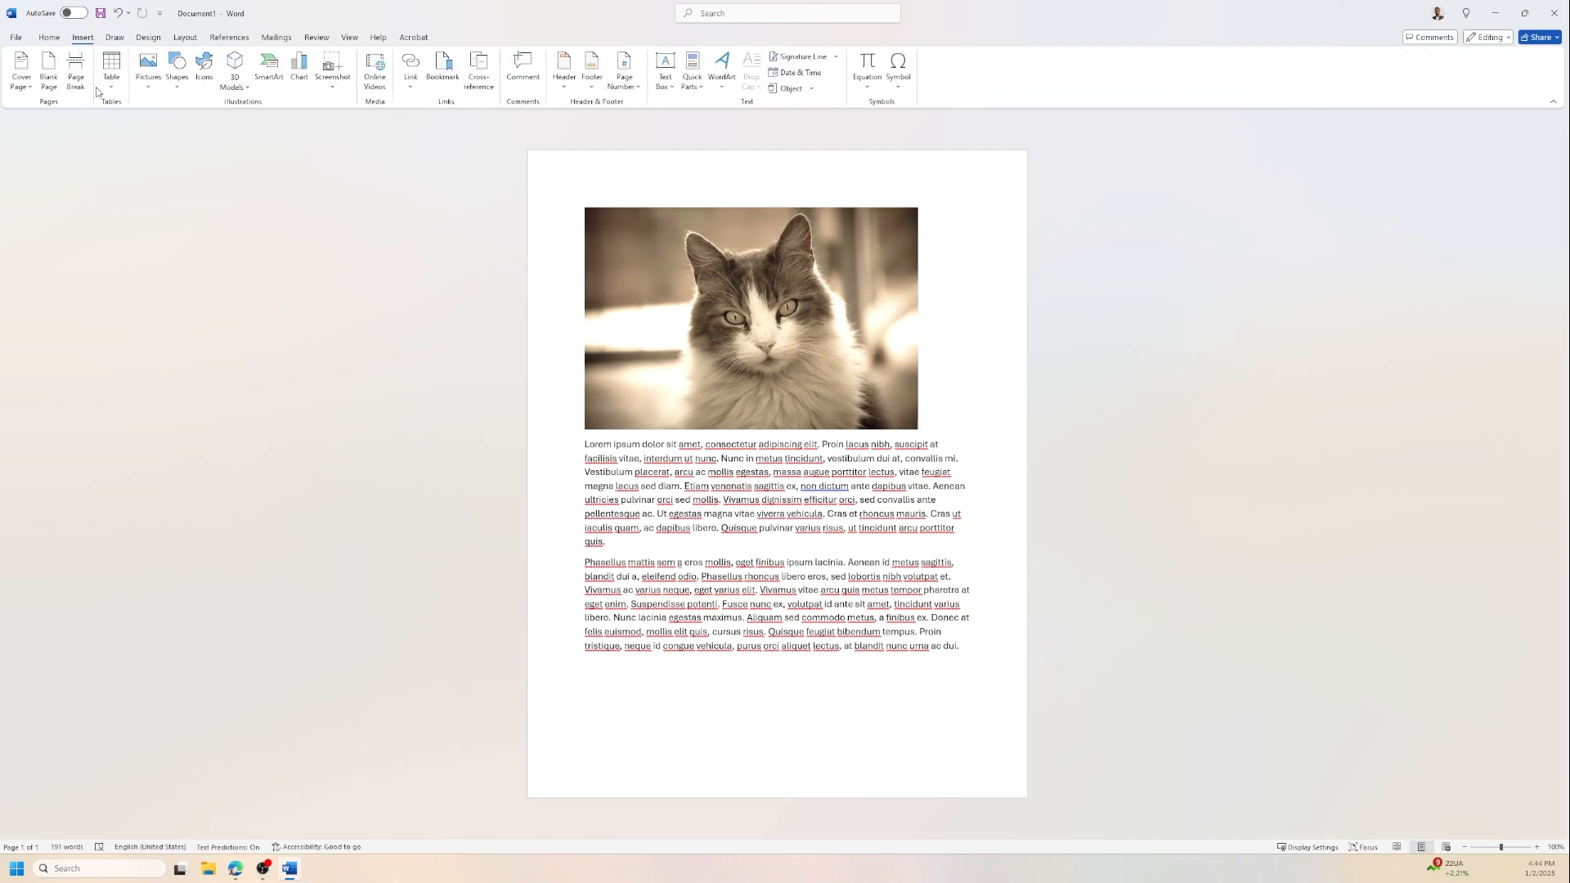
{"action": "left_click", "coordinate": [154, 94]}
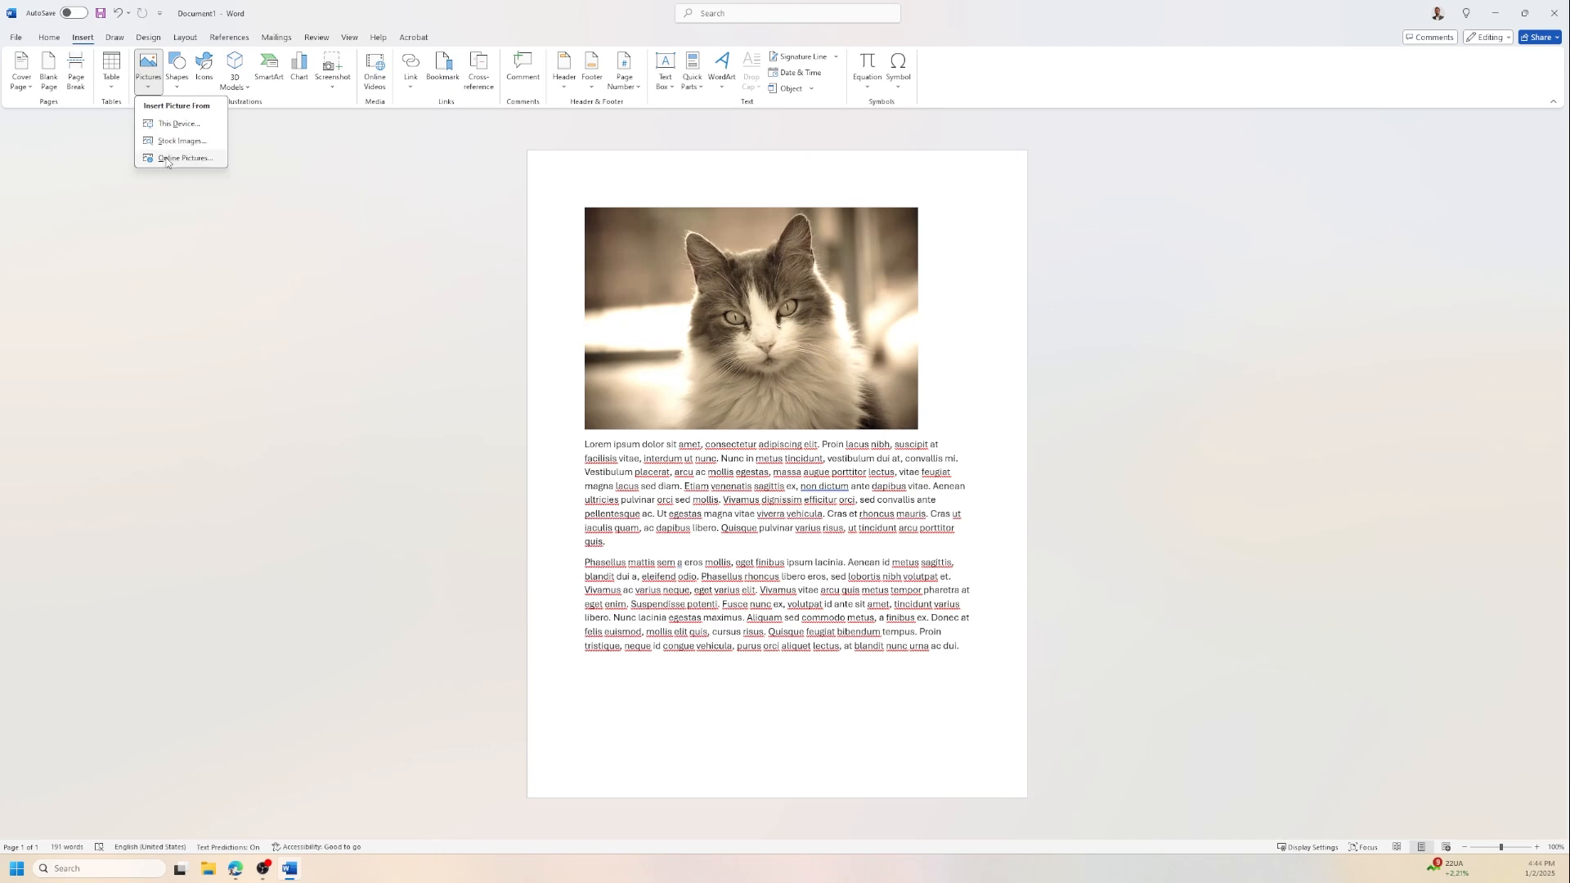
{"action": "left_click", "coordinate": [1114, 480]}
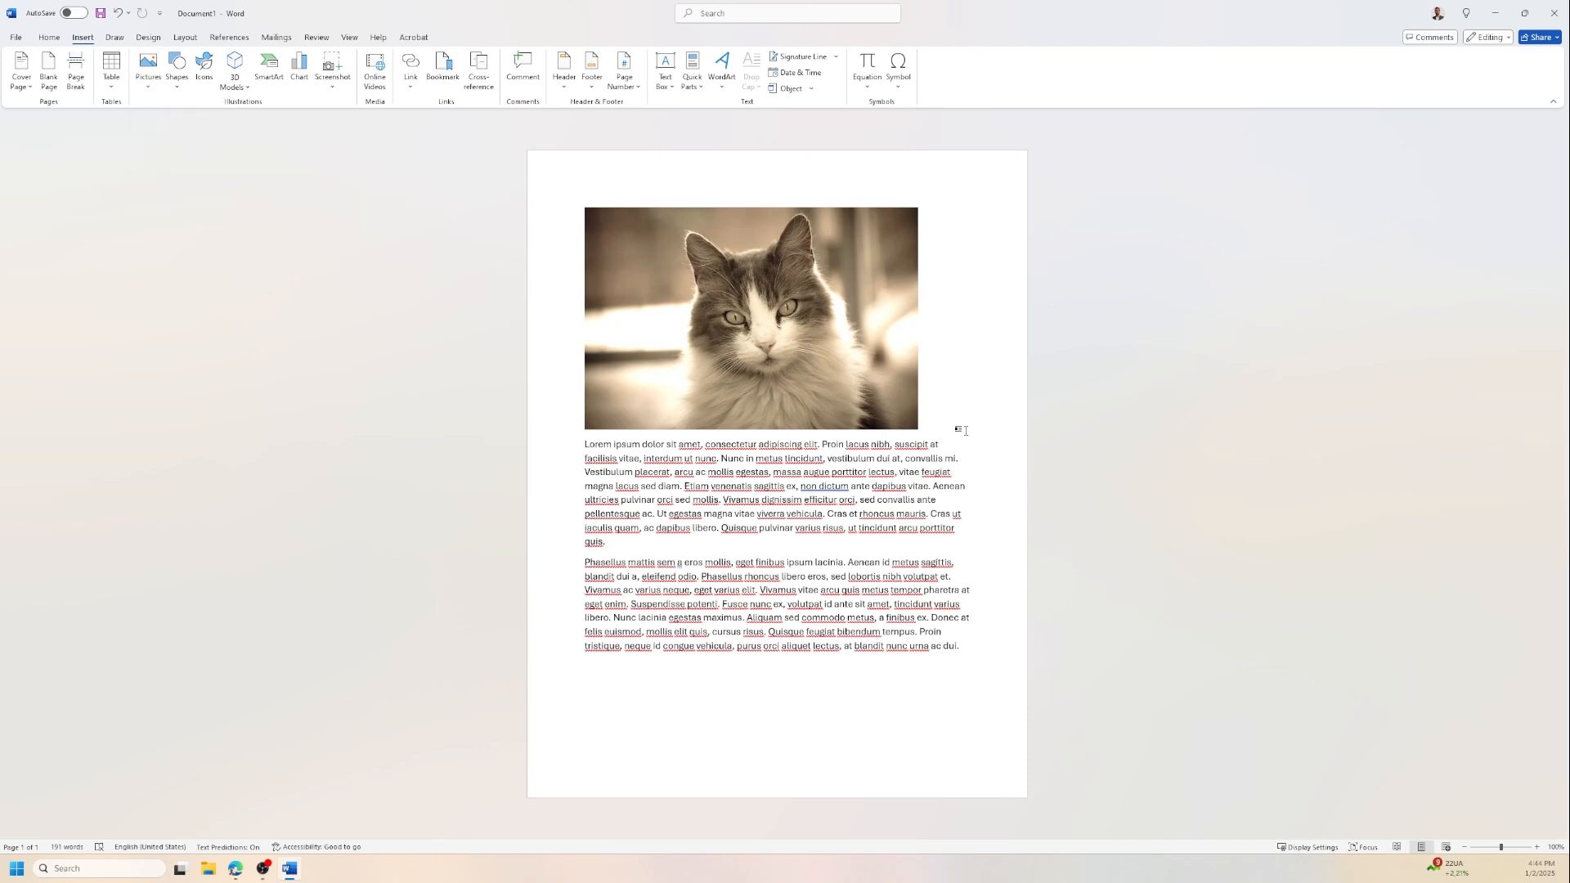
Enlarge the cat picture by stepping up its height and width values until it is 14.9 cm wide.
{"action": "left_click", "coordinate": [794, 372]}
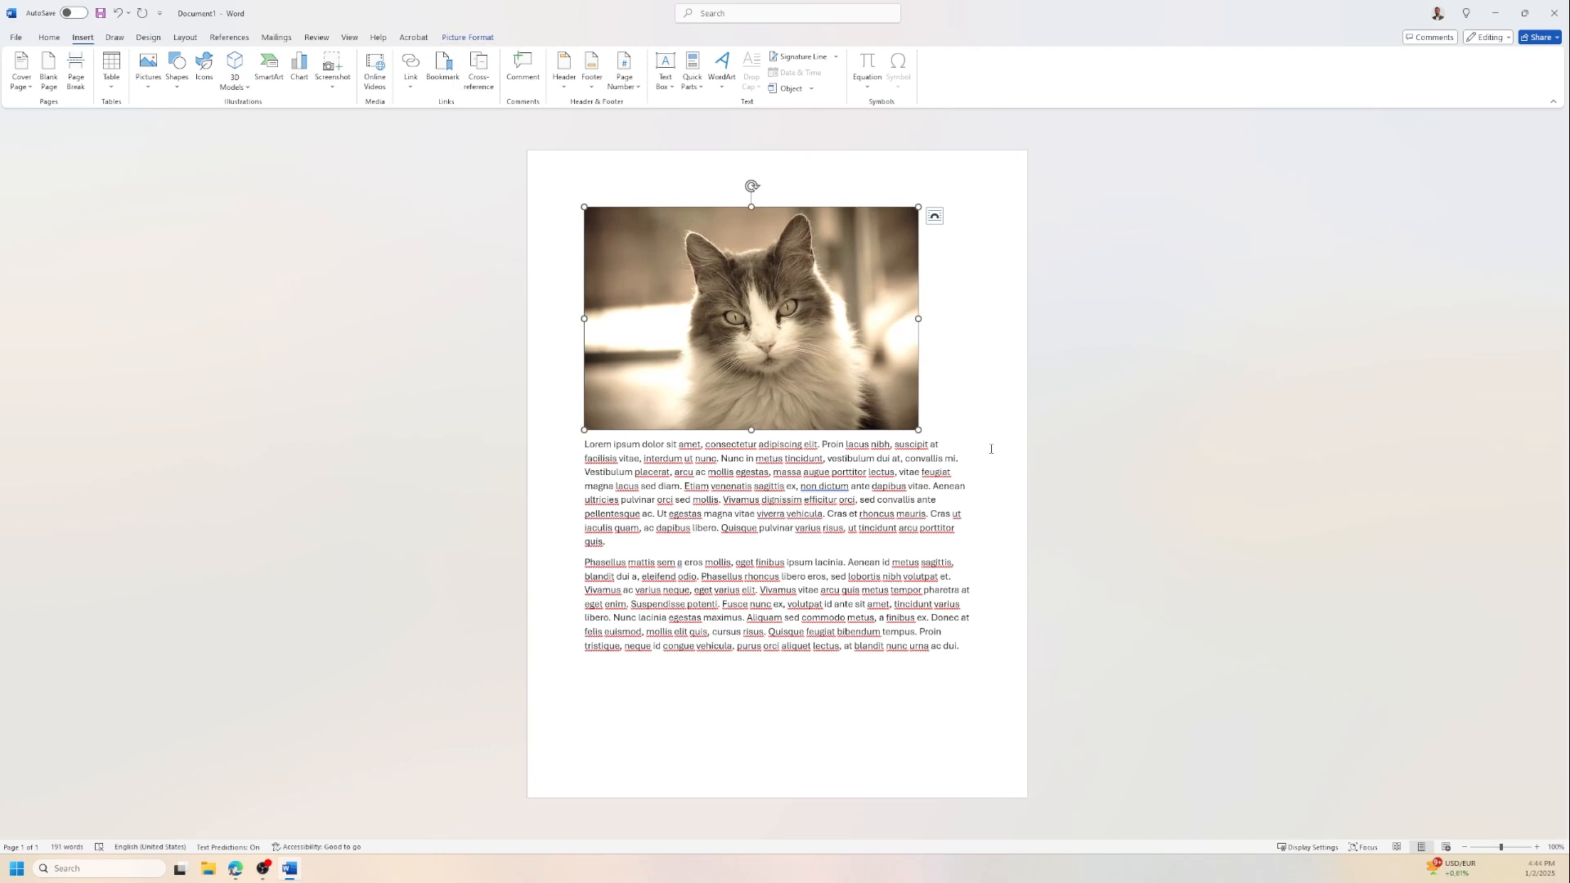
{"action": "left_click", "coordinate": [983, 488]}
{"action": "left_click", "coordinate": [875, 374]}
{"action": "left_click", "coordinate": [485, 40]}
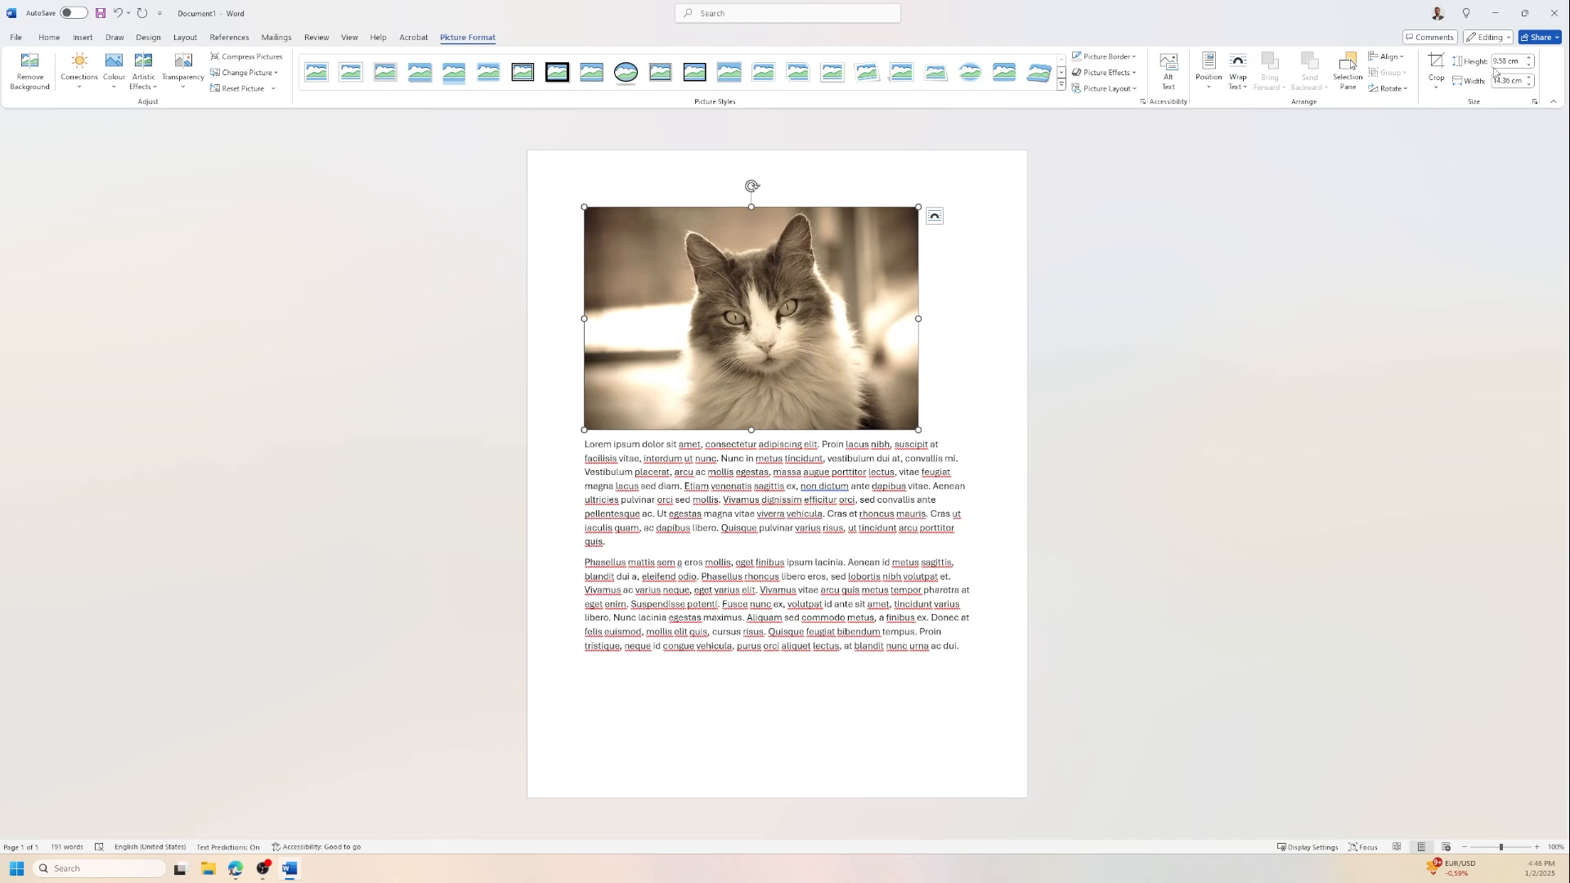
{"action": "left_click", "coordinate": [1528, 58]}
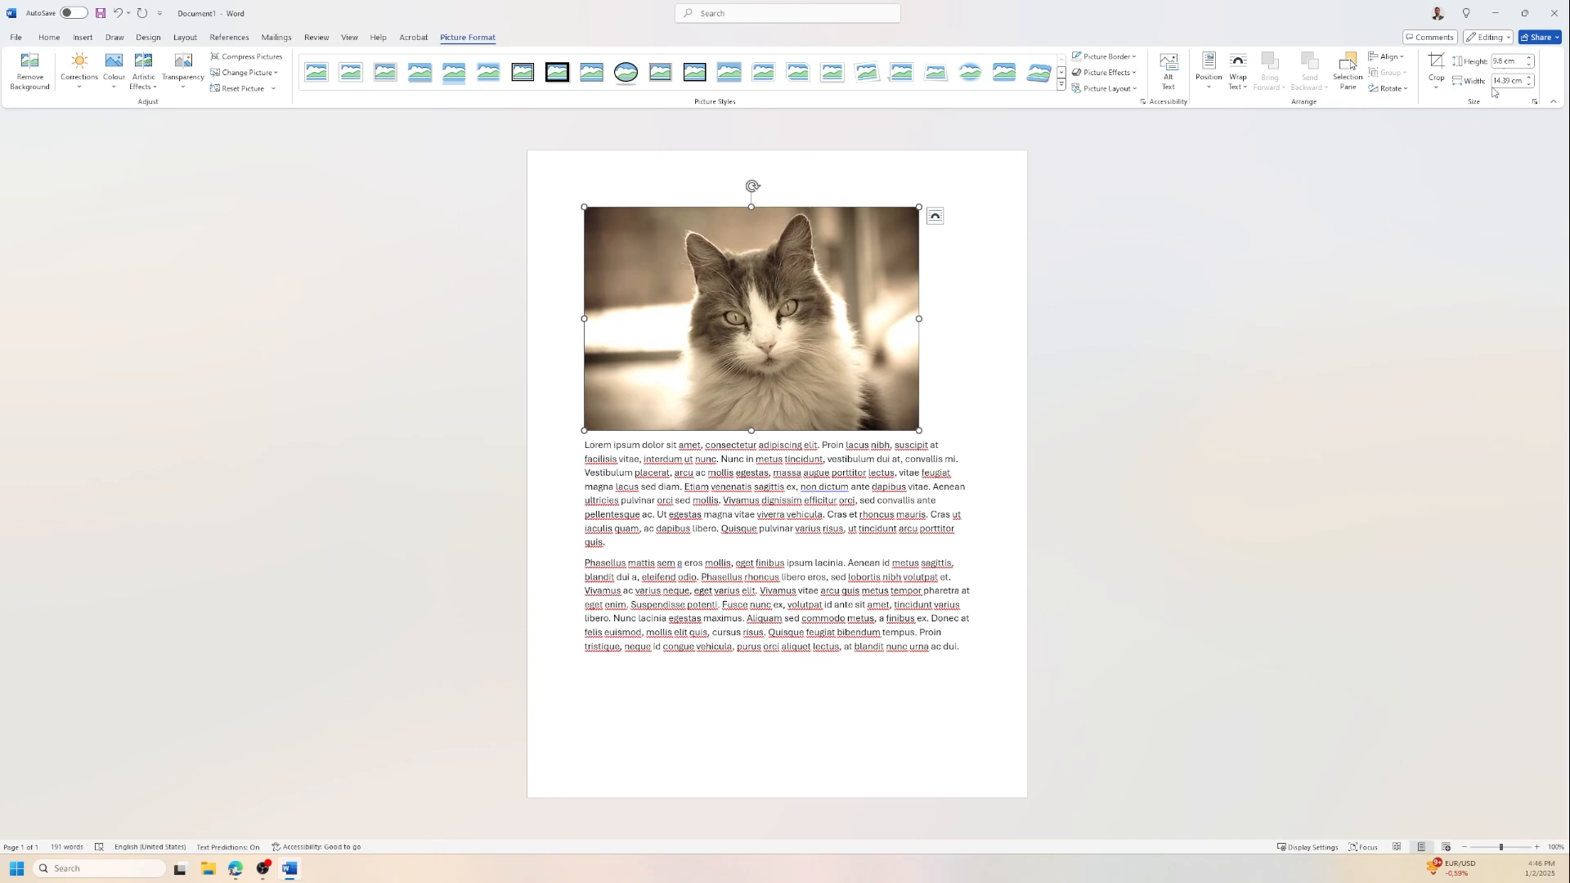
{"action": "left_click", "coordinate": [1530, 59]}
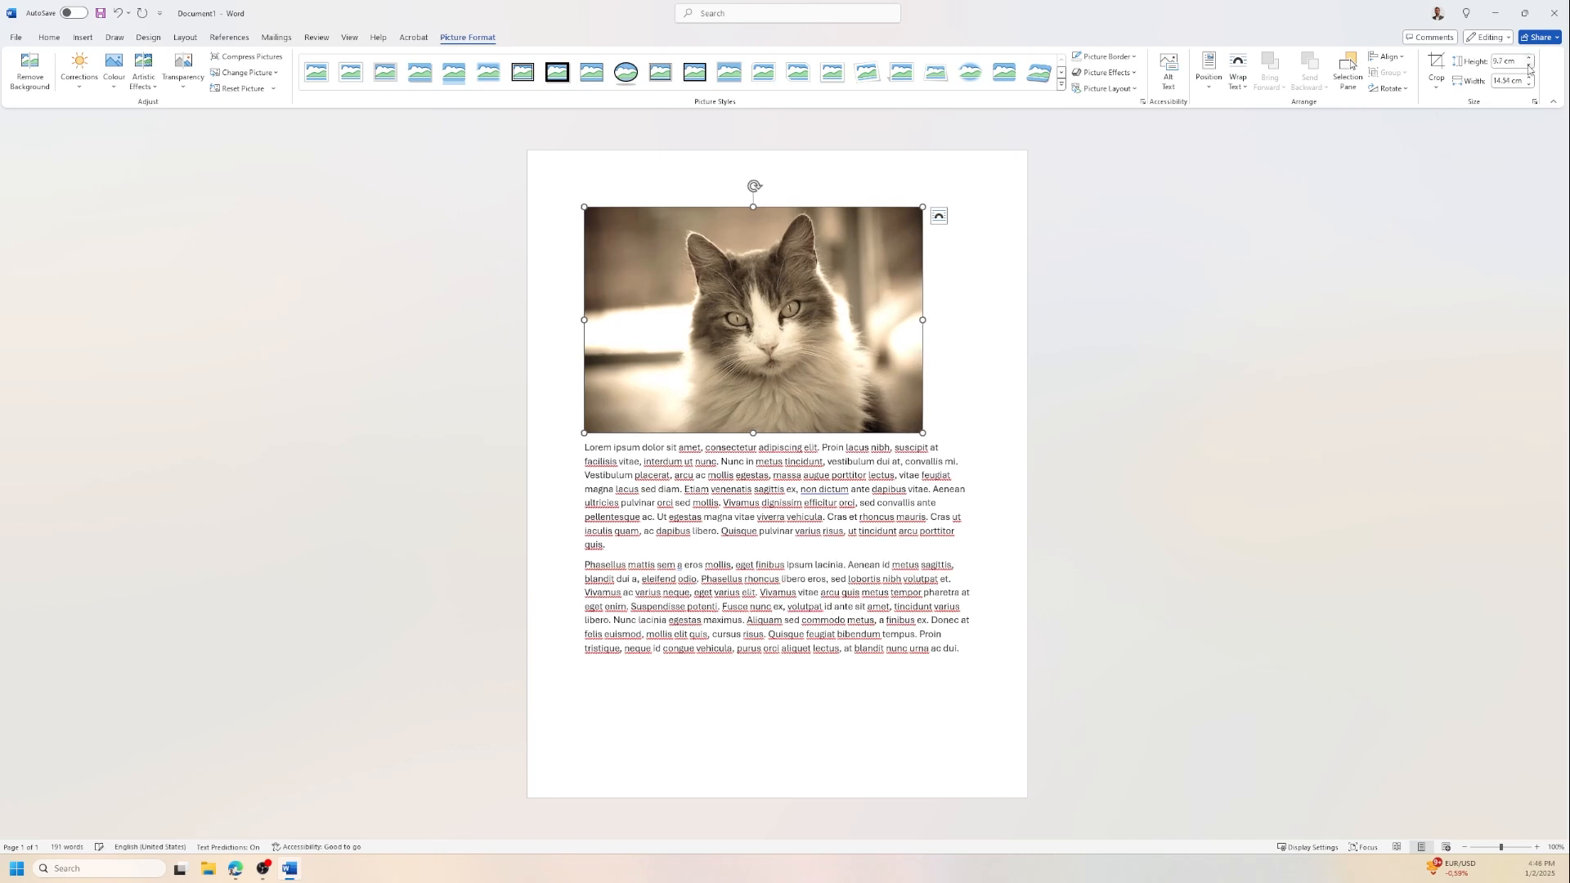
{"action": "left_click", "coordinate": [1529, 59]}
{"action": "left_click", "coordinate": [1529, 77]}
{"action": "left_click", "coordinate": [1529, 77]}
{"action": "left_click", "coordinate": [1529, 77]}
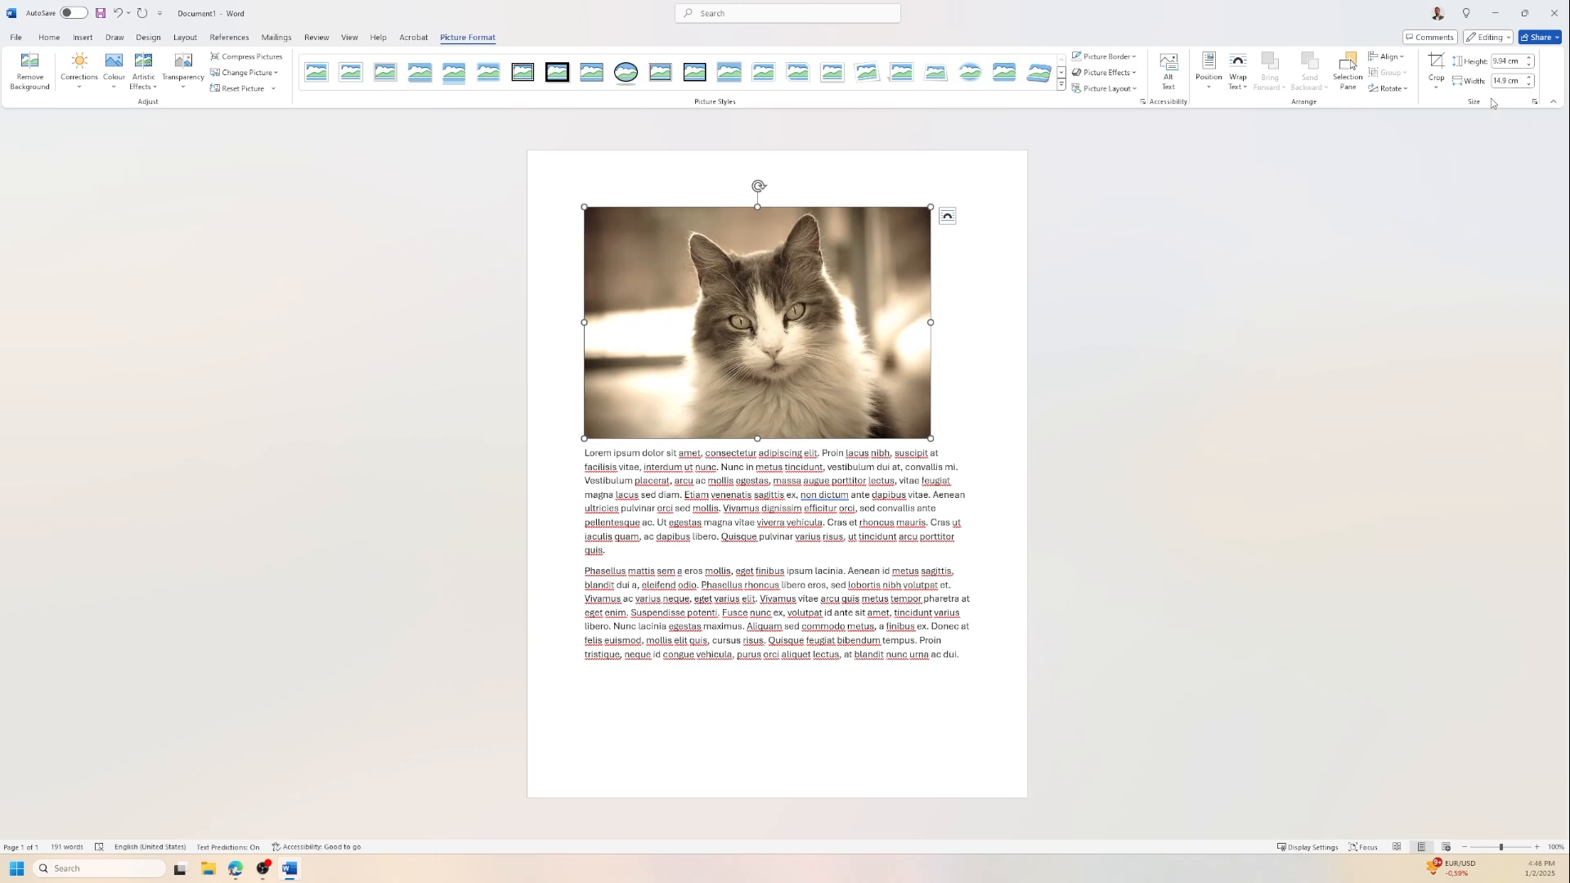
Try stretching the cat picture horizontally to the right edge of the page, and undo the stretch.
{"action": "left_click", "coordinate": [977, 380]}
{"action": "left_click", "coordinate": [893, 374]}
{"action": "left_click_drag", "start_coordinate": [930, 322], "coordinate": [1027, 322]}
{"action": "left_click", "coordinate": [1307, 327]}
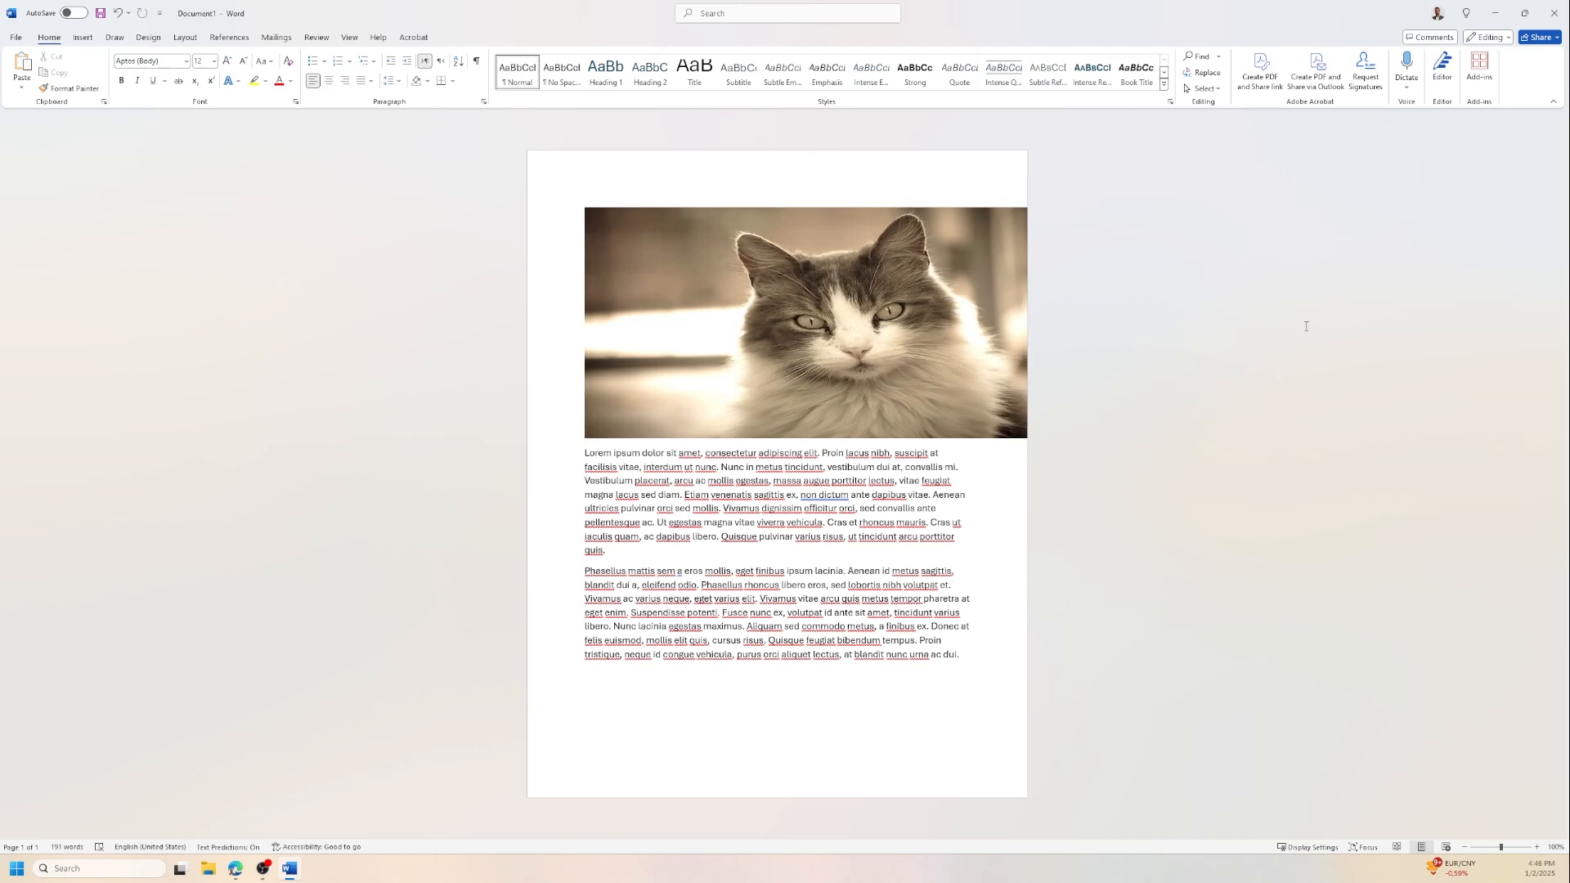
{"action": "key", "text": "ctrl+z"}
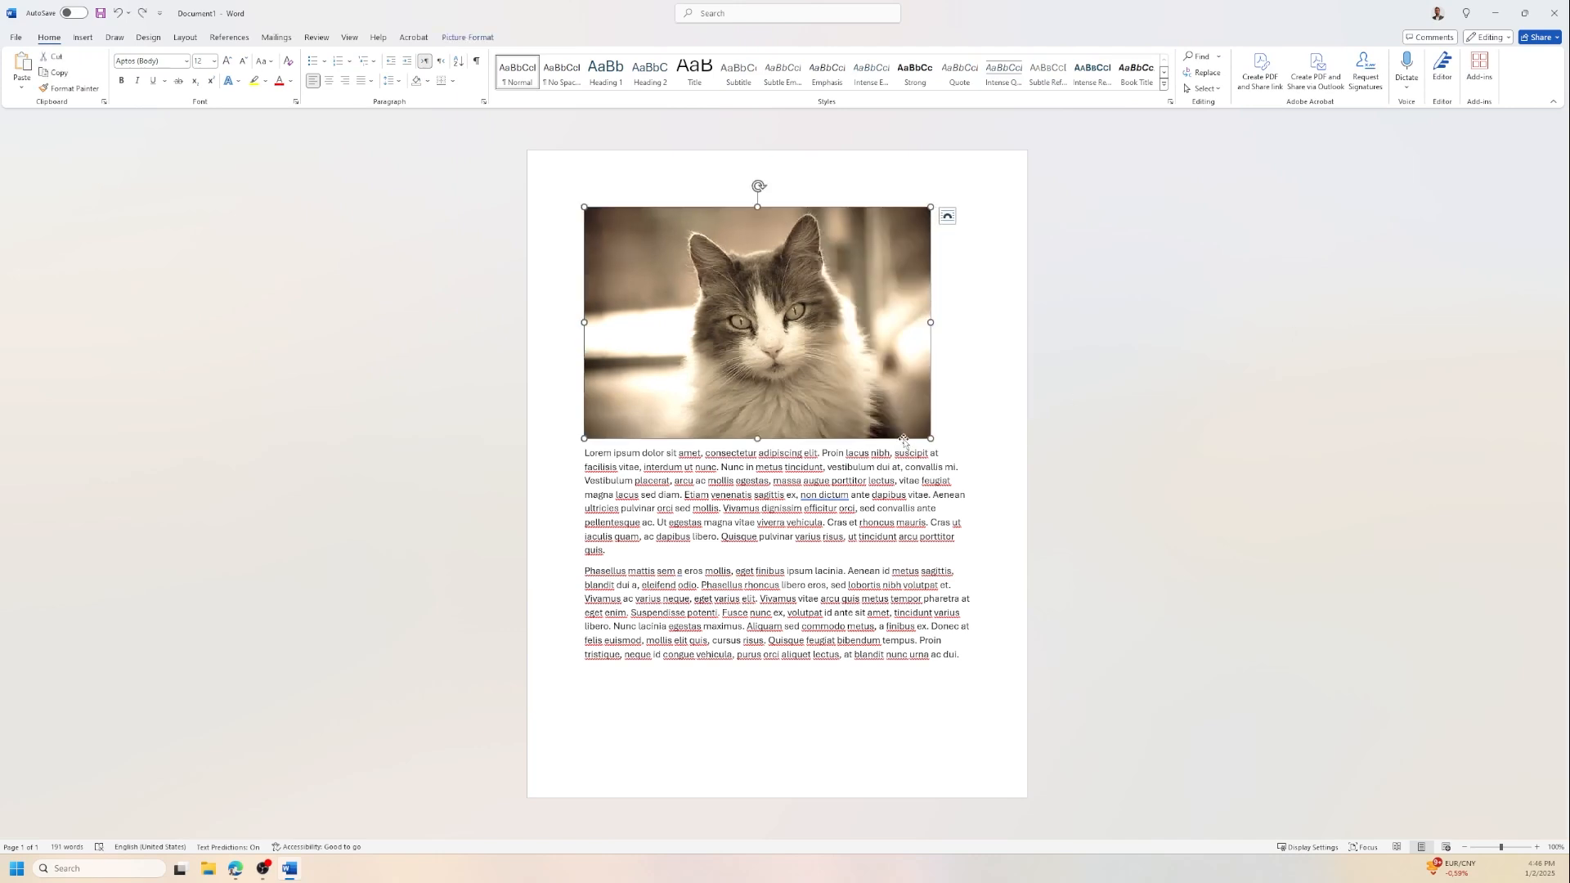
Scale the cat picture proportionally from its lower-right corner to about 15.8 cm wide and 10.54 cm high.
{"action": "left_click", "coordinate": [1004, 352]}
{"action": "double_click", "coordinate": [872, 360]}
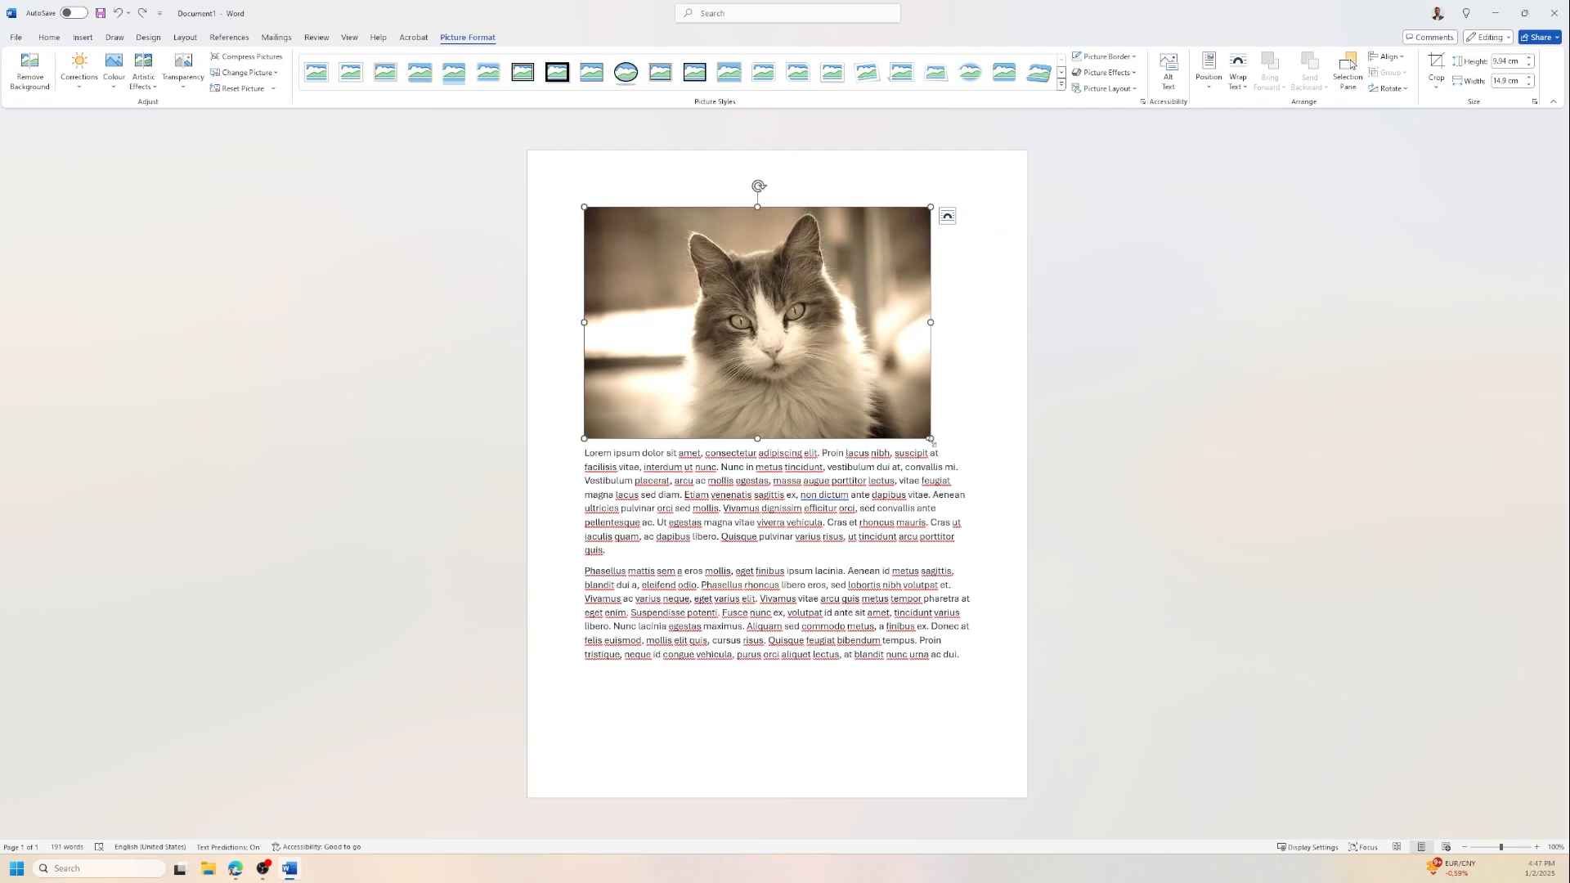
{"action": "left_click_drag", "start_coordinate": [931, 440], "coordinate": [938, 352]}
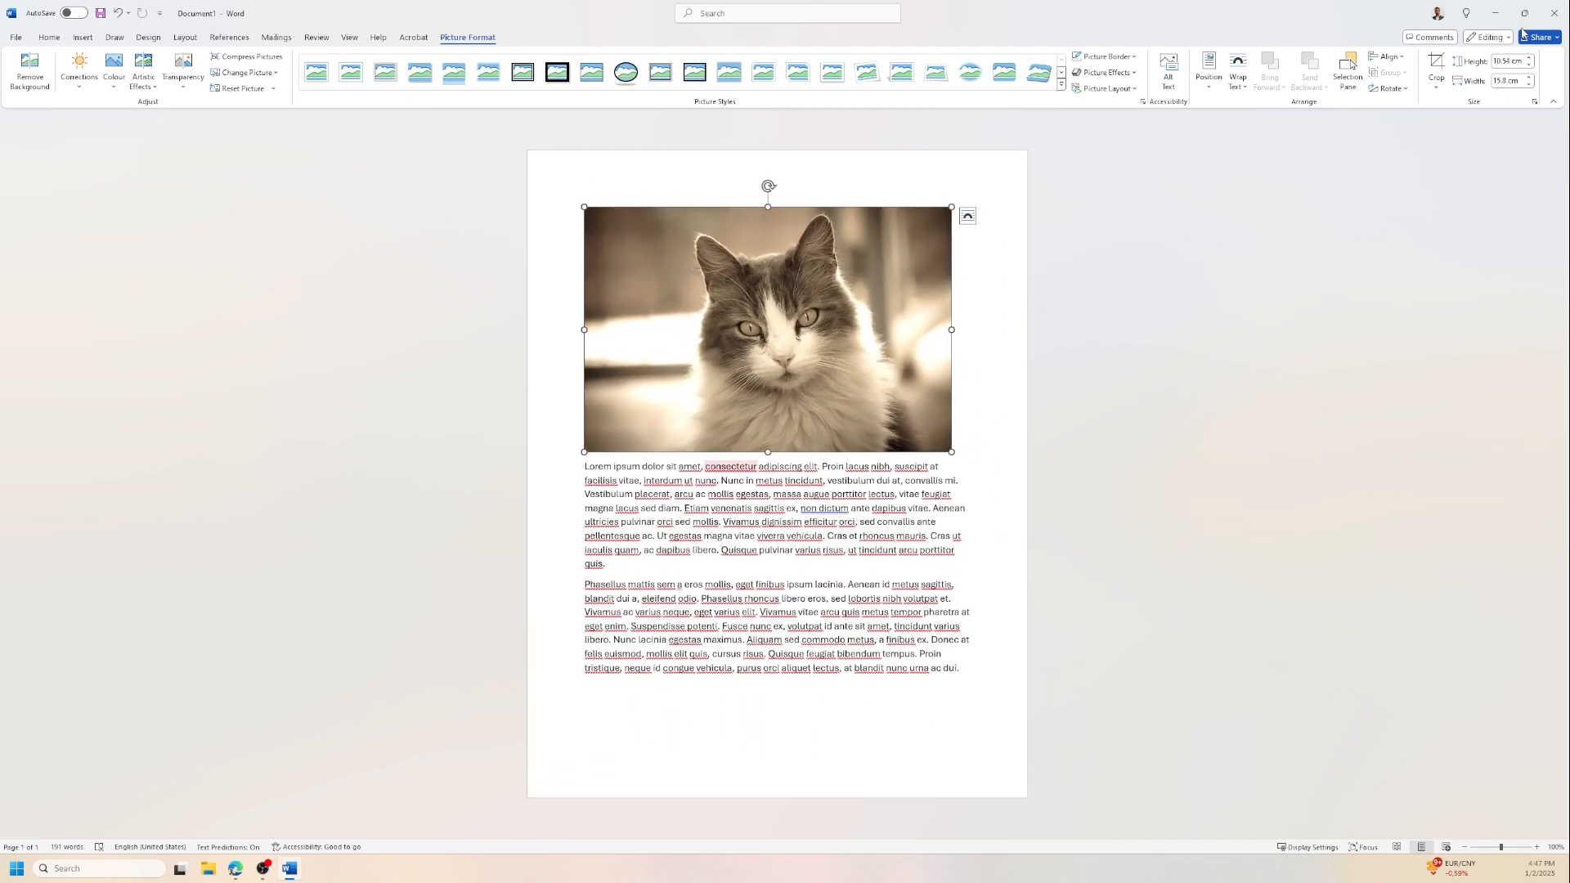
Try a crop from the right side, undo it, and crop the cat picture from its lower-right corner to about 14.13 × 9.9 cm.
{"action": "left_click", "coordinate": [1438, 88]}
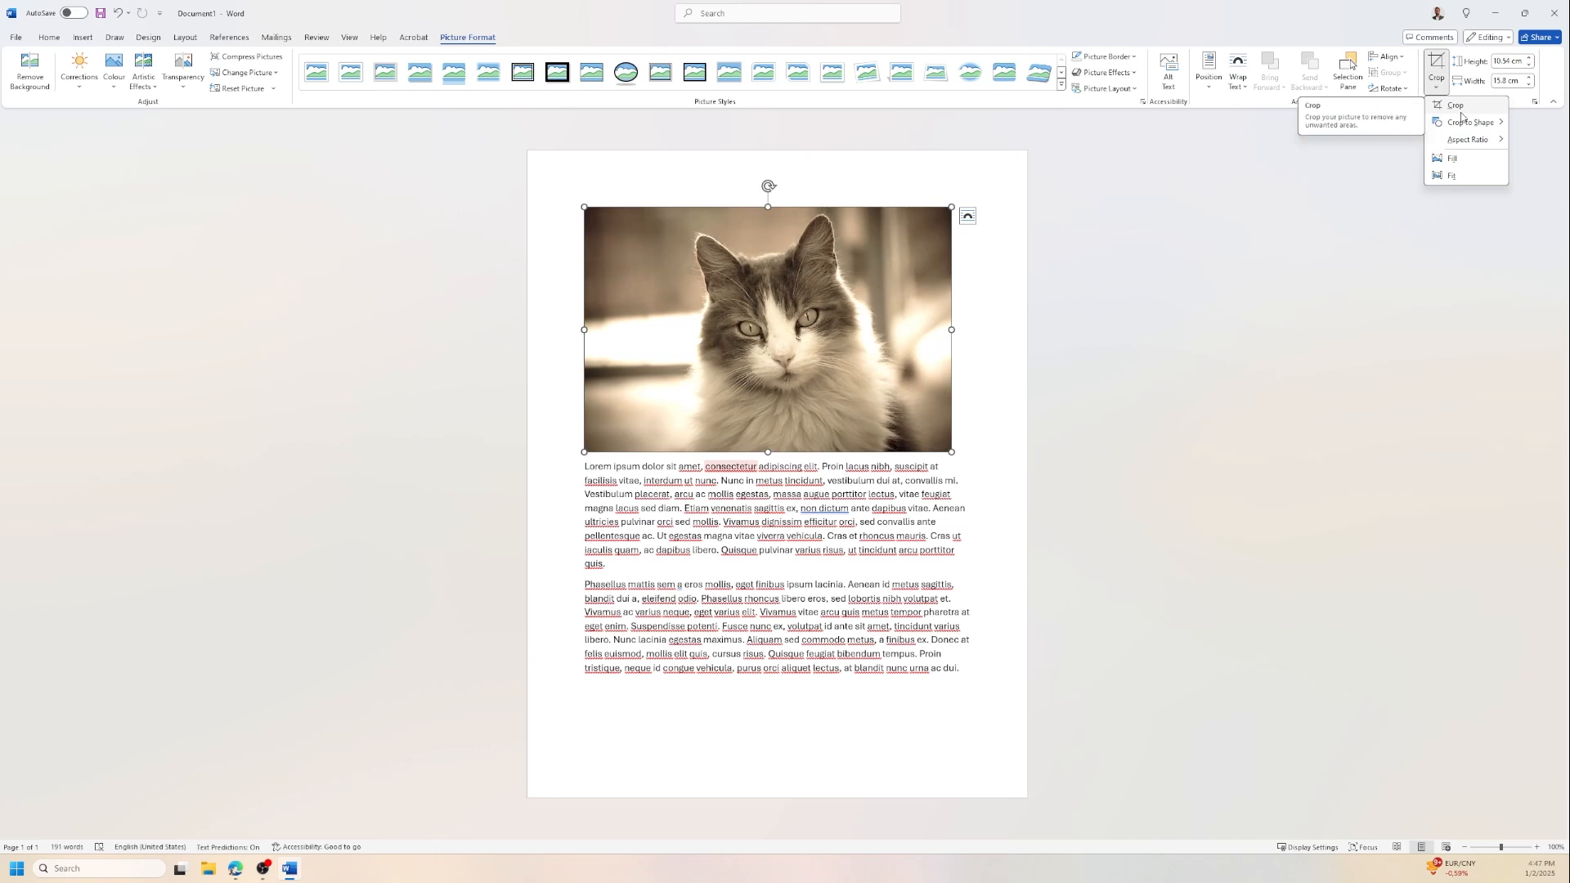
{"action": "left_click", "coordinate": [1460, 114]}
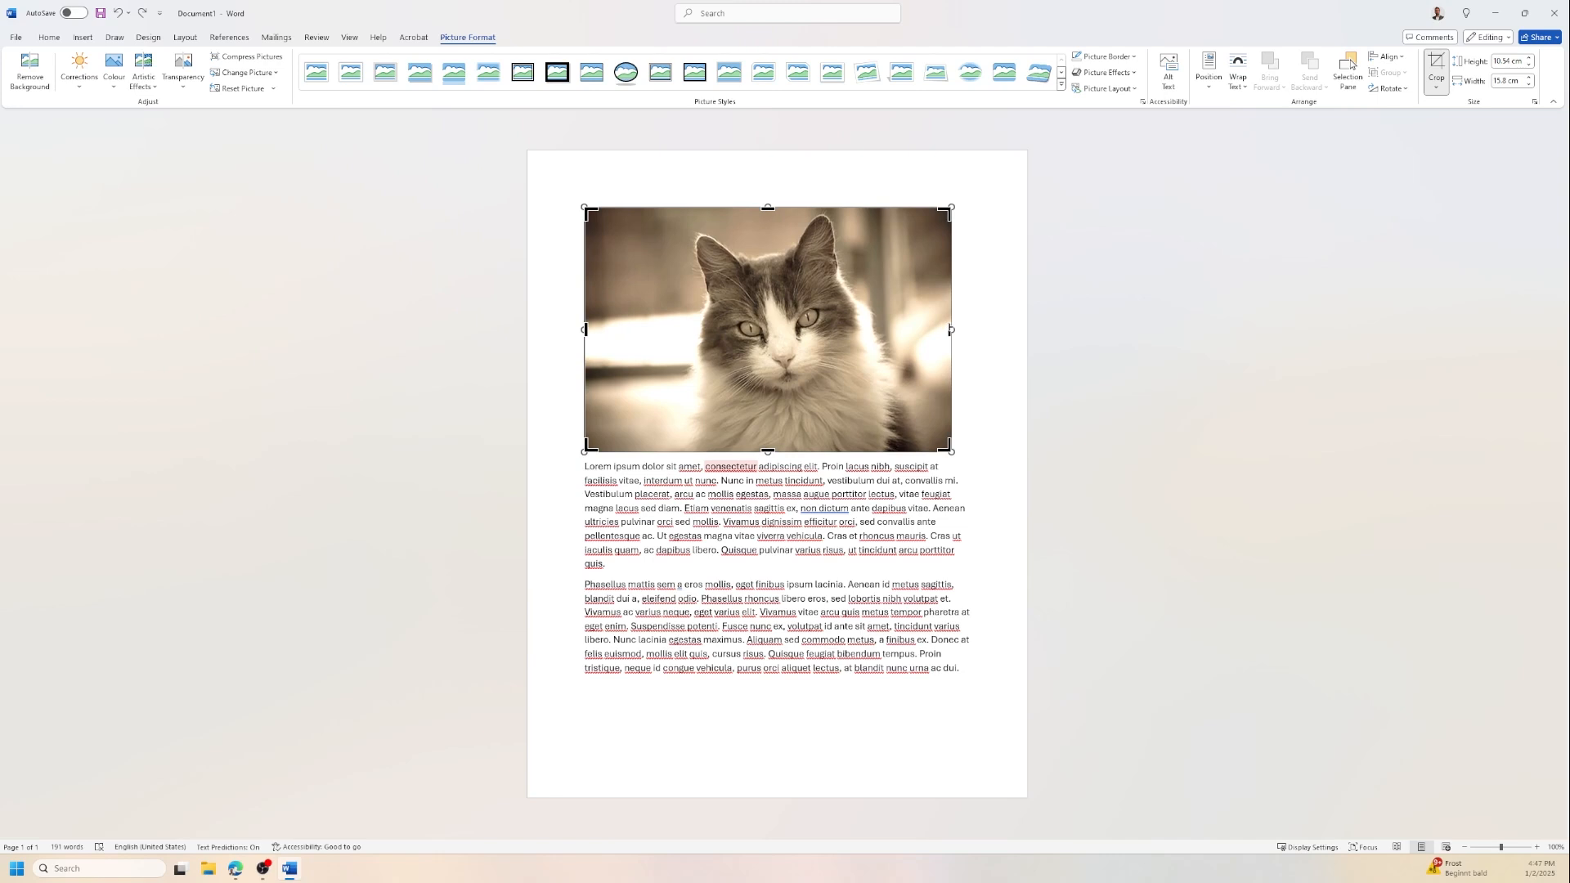
{"action": "left_click_drag", "start_coordinate": [950, 330], "coordinate": [885, 343]}
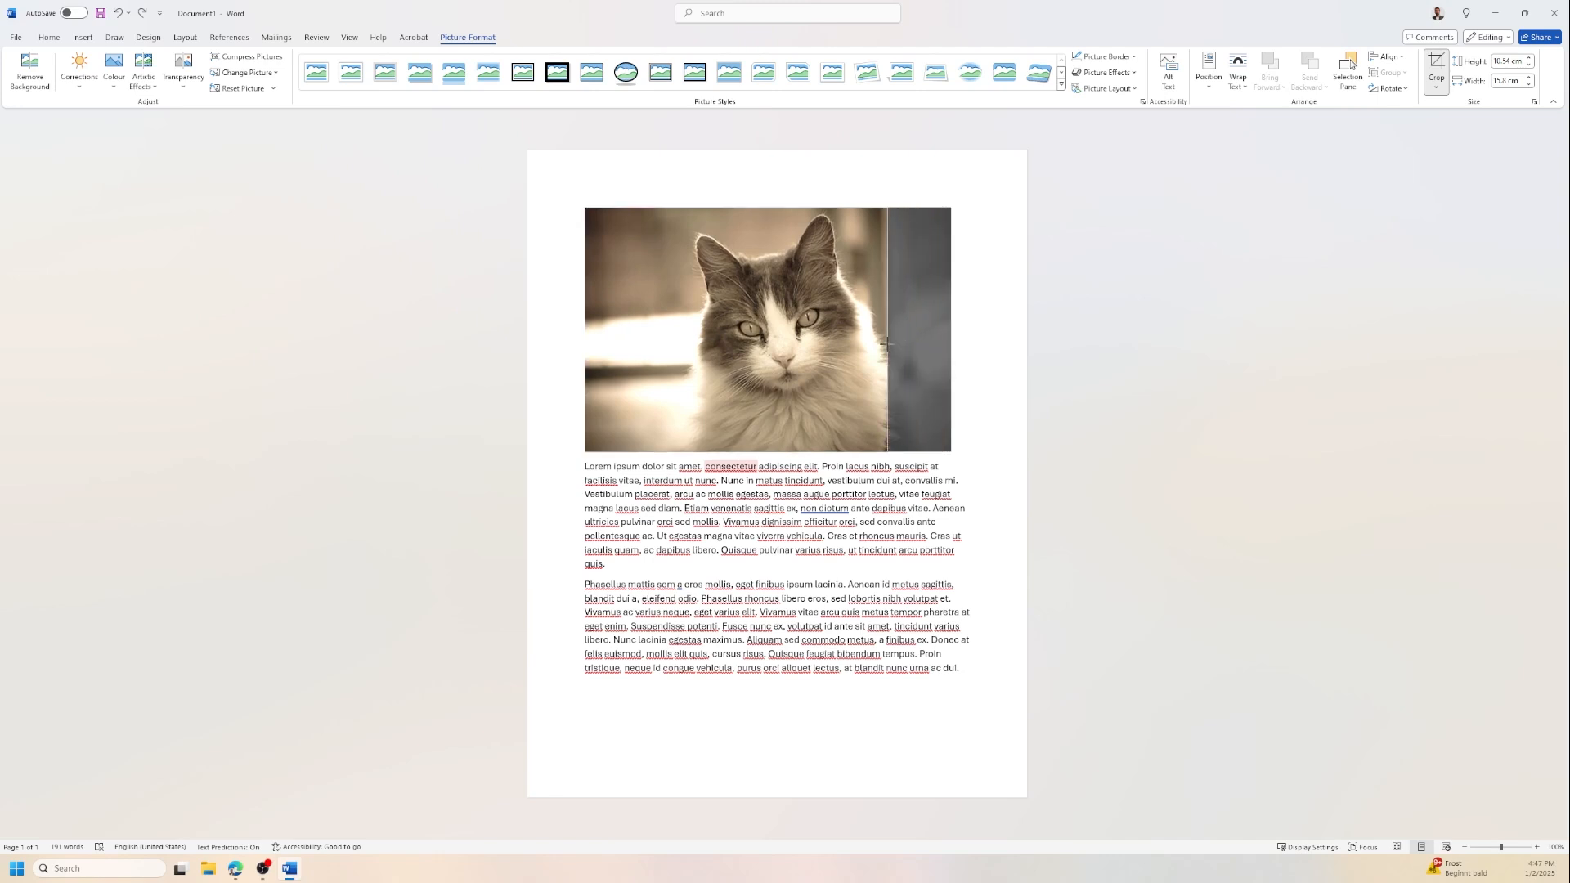
{"action": "key", "text": "ctrl+z"}
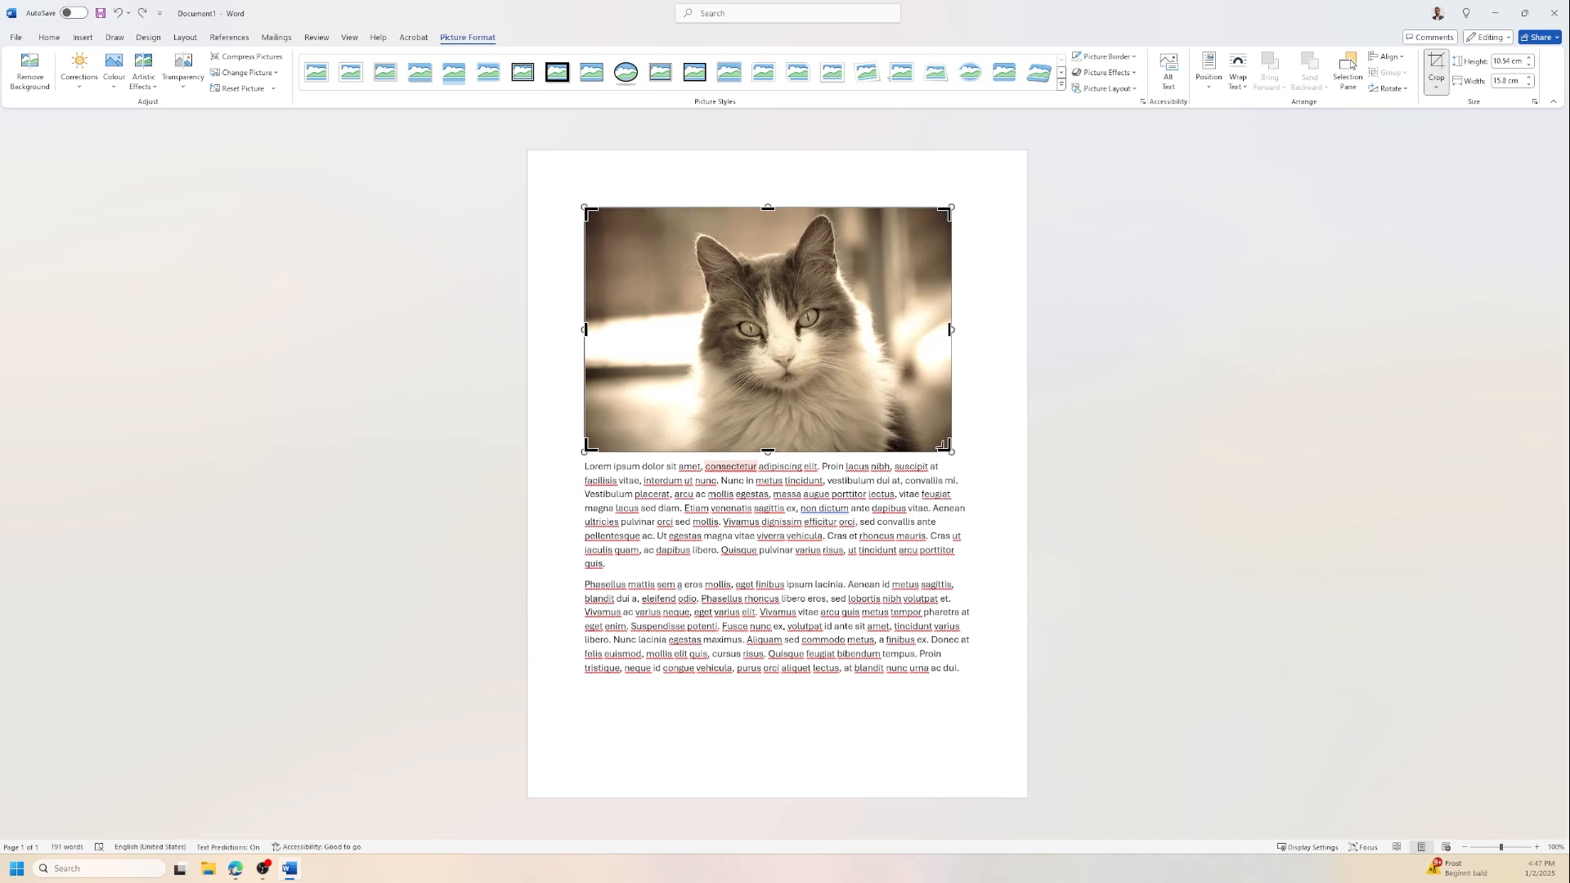
{"action": "left_click_drag", "start_coordinate": [942, 446], "coordinate": [906, 430]}
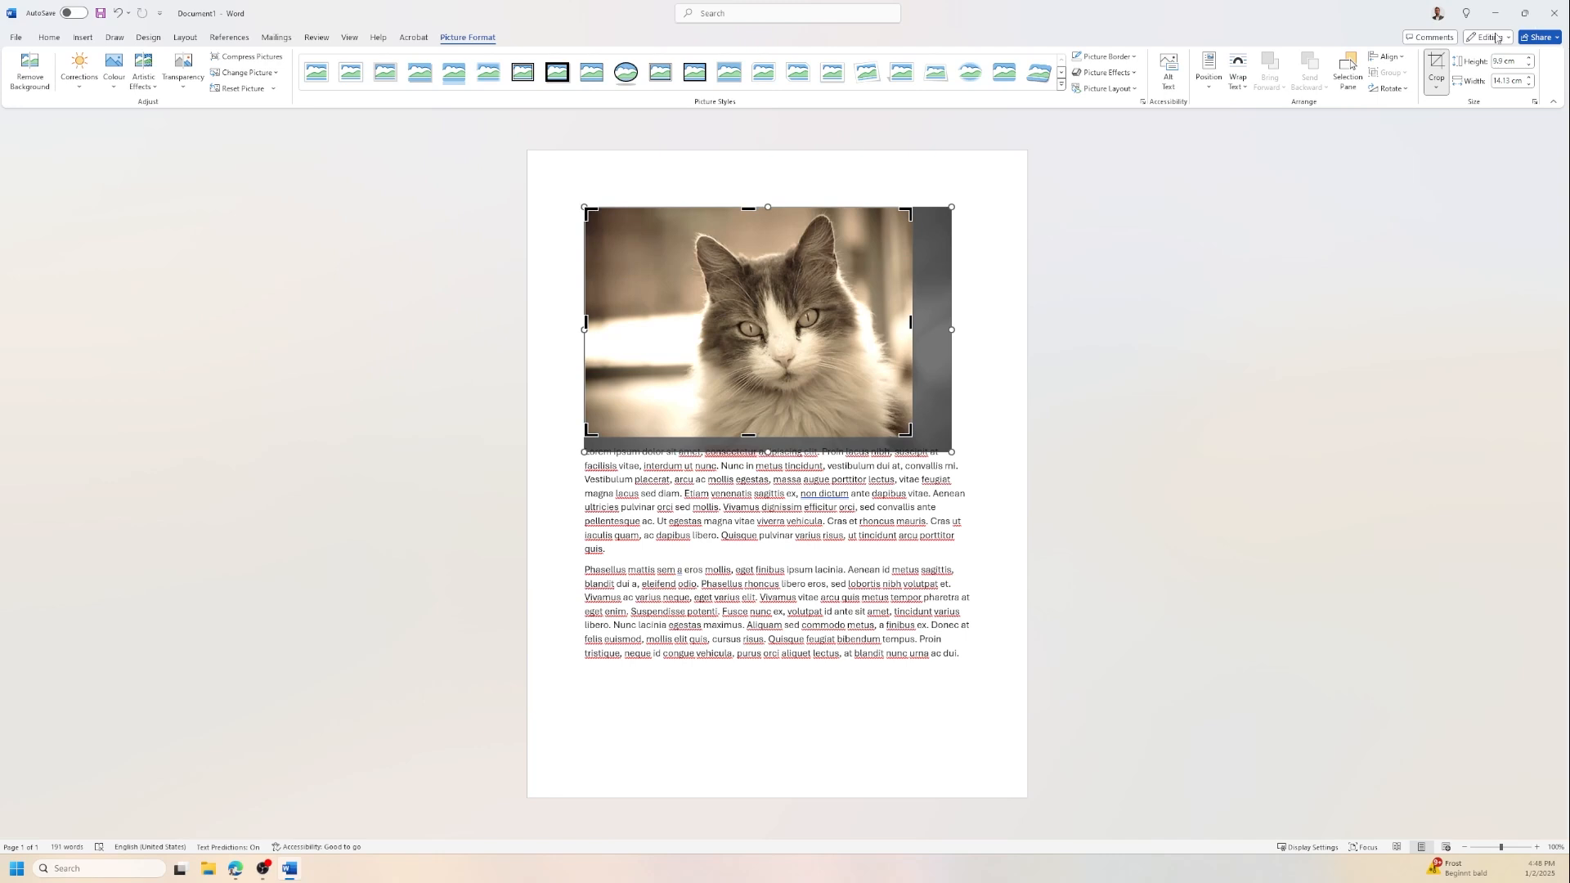
{"action": "left_click", "coordinate": [1442, 61]}
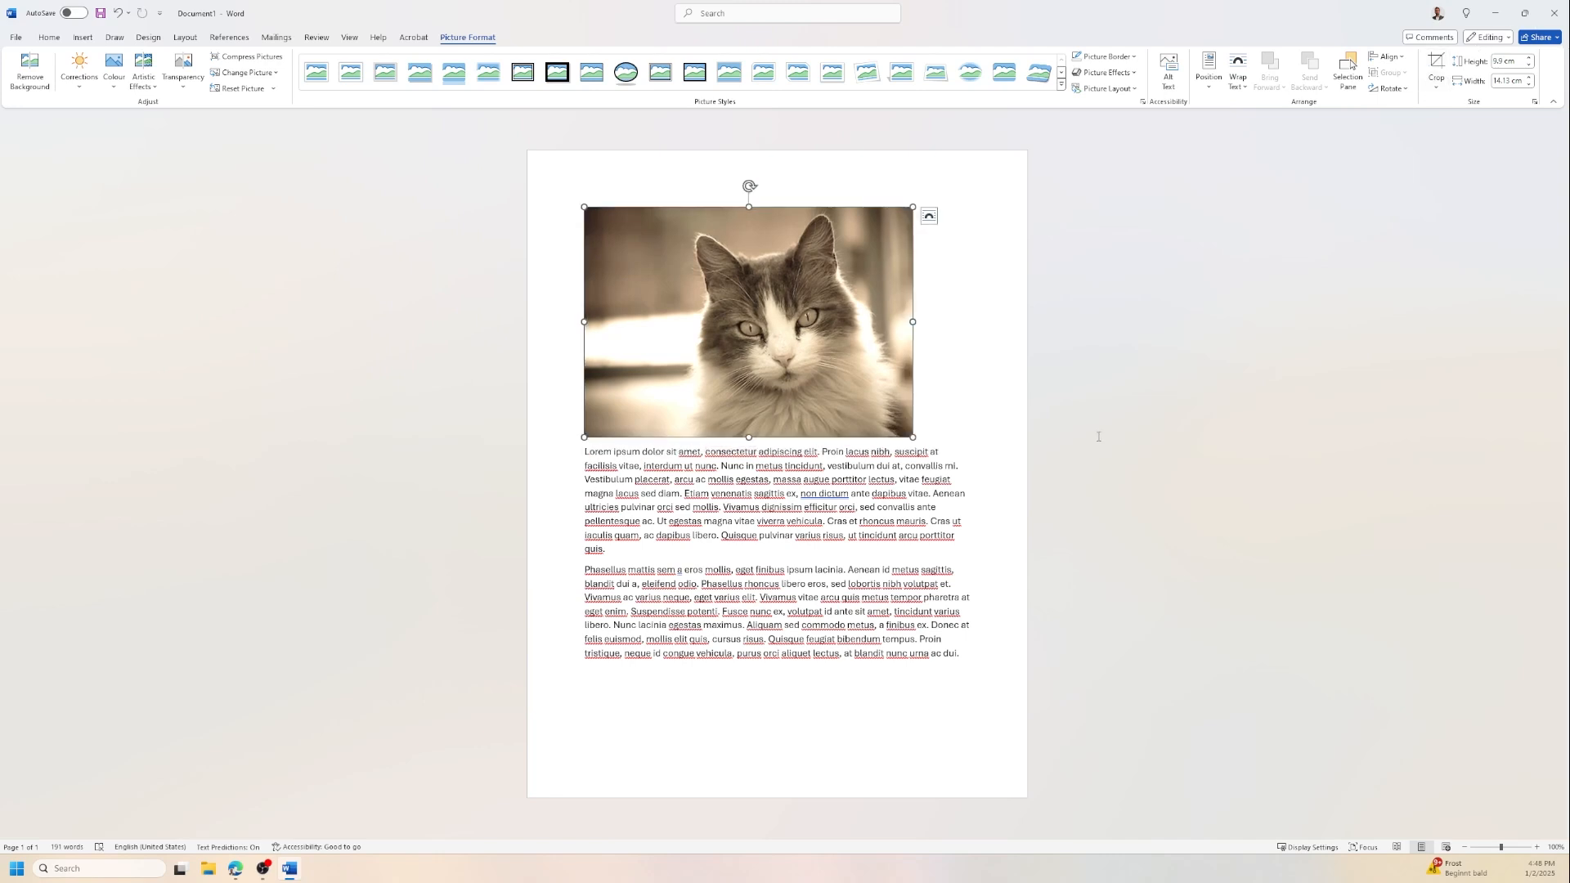
Crop the cat picture to a pentagon shape, and replace that with a rectangle with snipped diagonal corners.
{"action": "left_click", "coordinate": [1436, 88]}
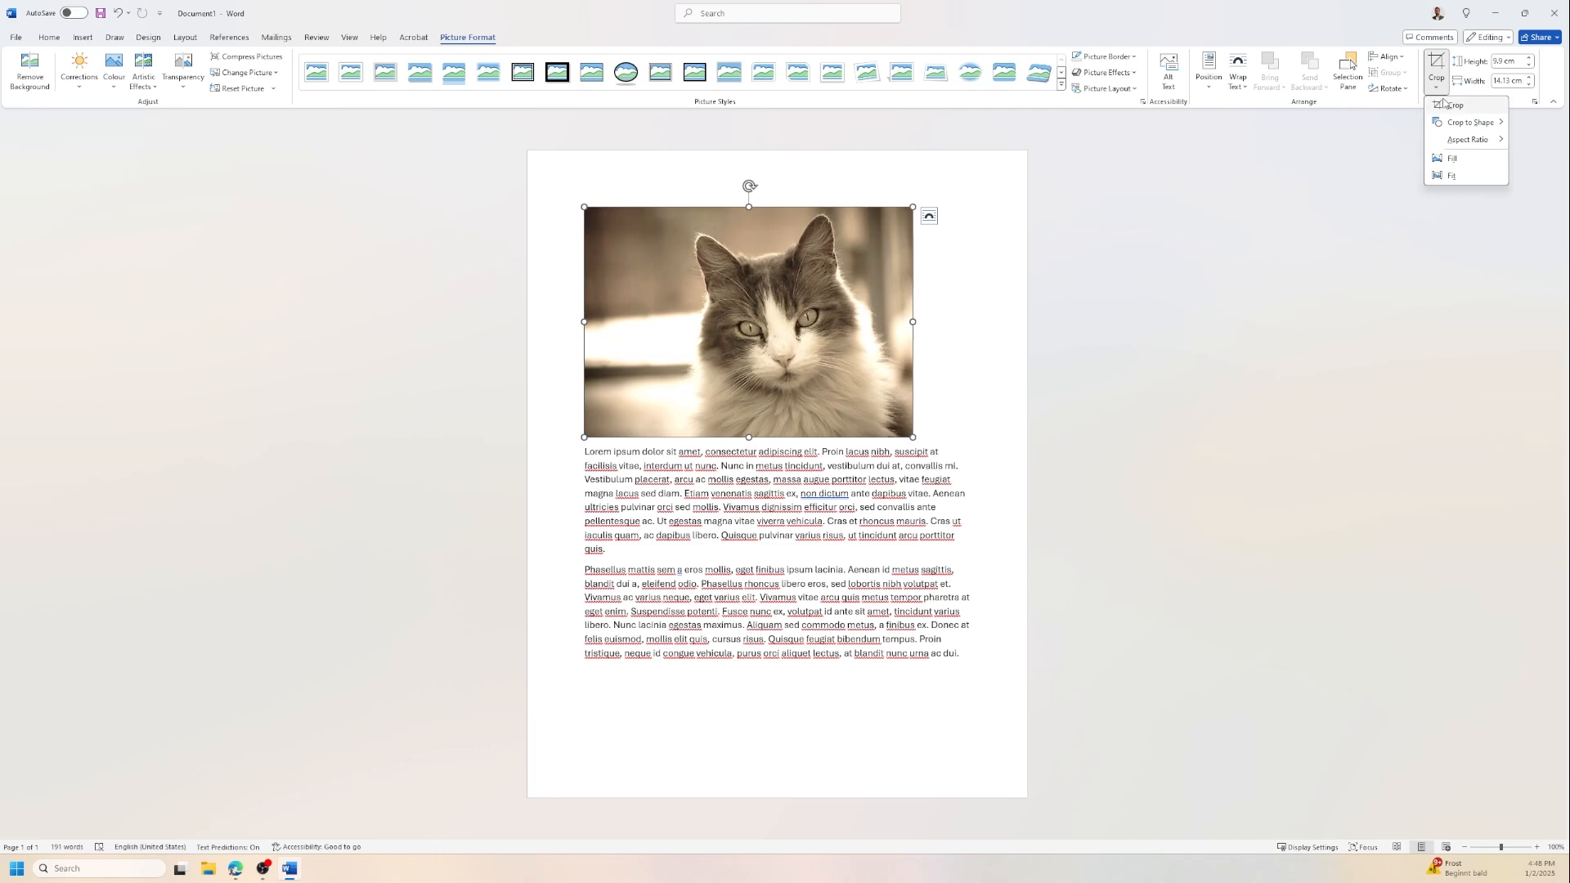
{"action": "mouse_move", "coordinate": [1466, 122]}
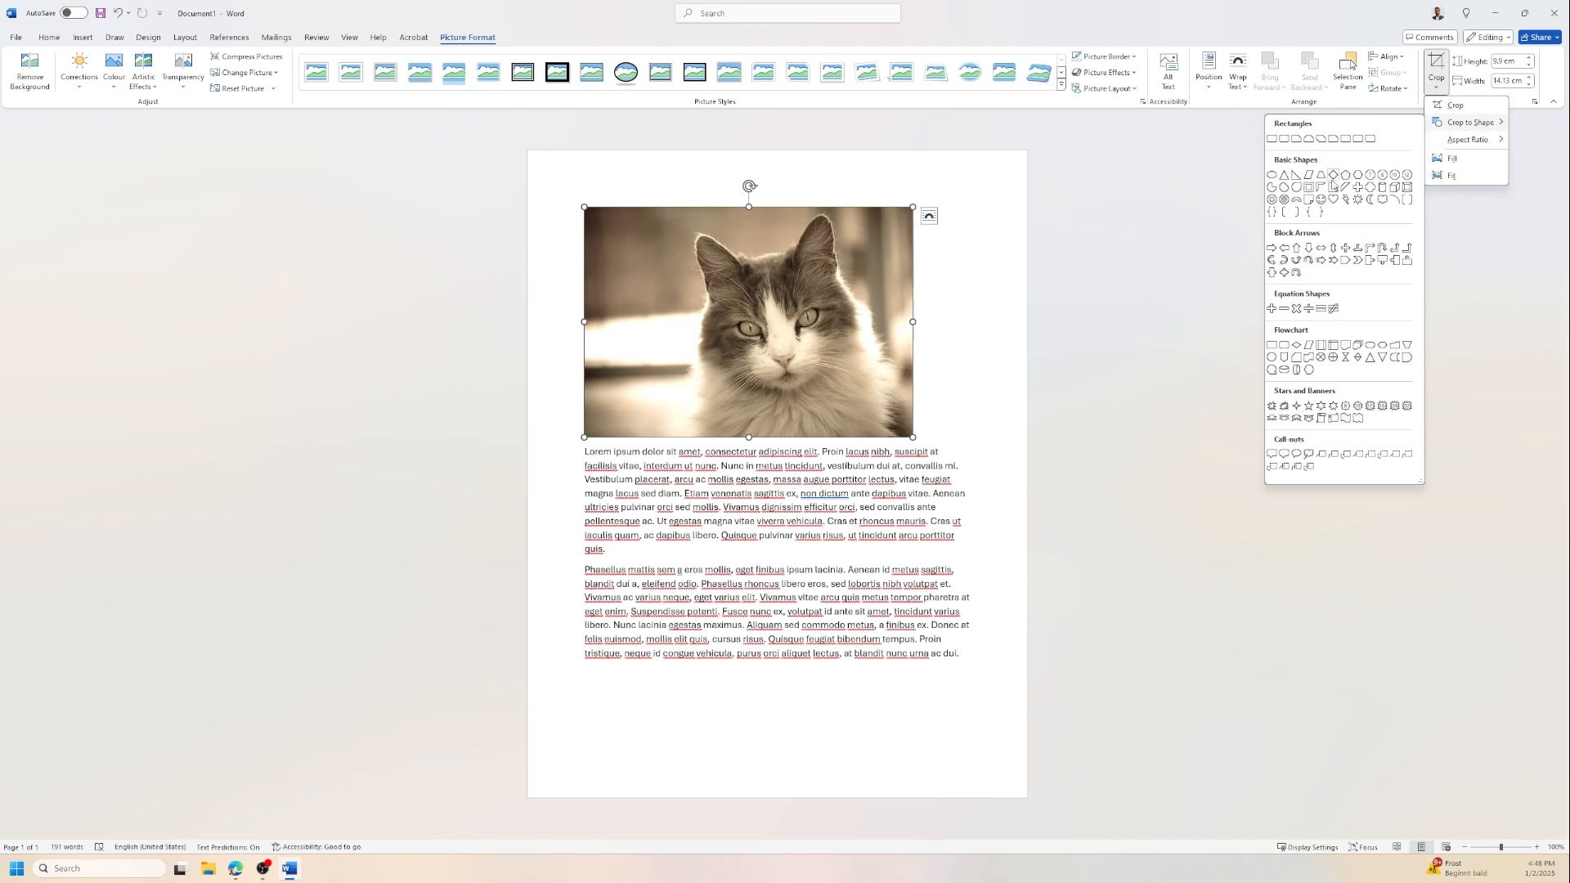
{"action": "left_click", "coordinate": [1345, 175]}
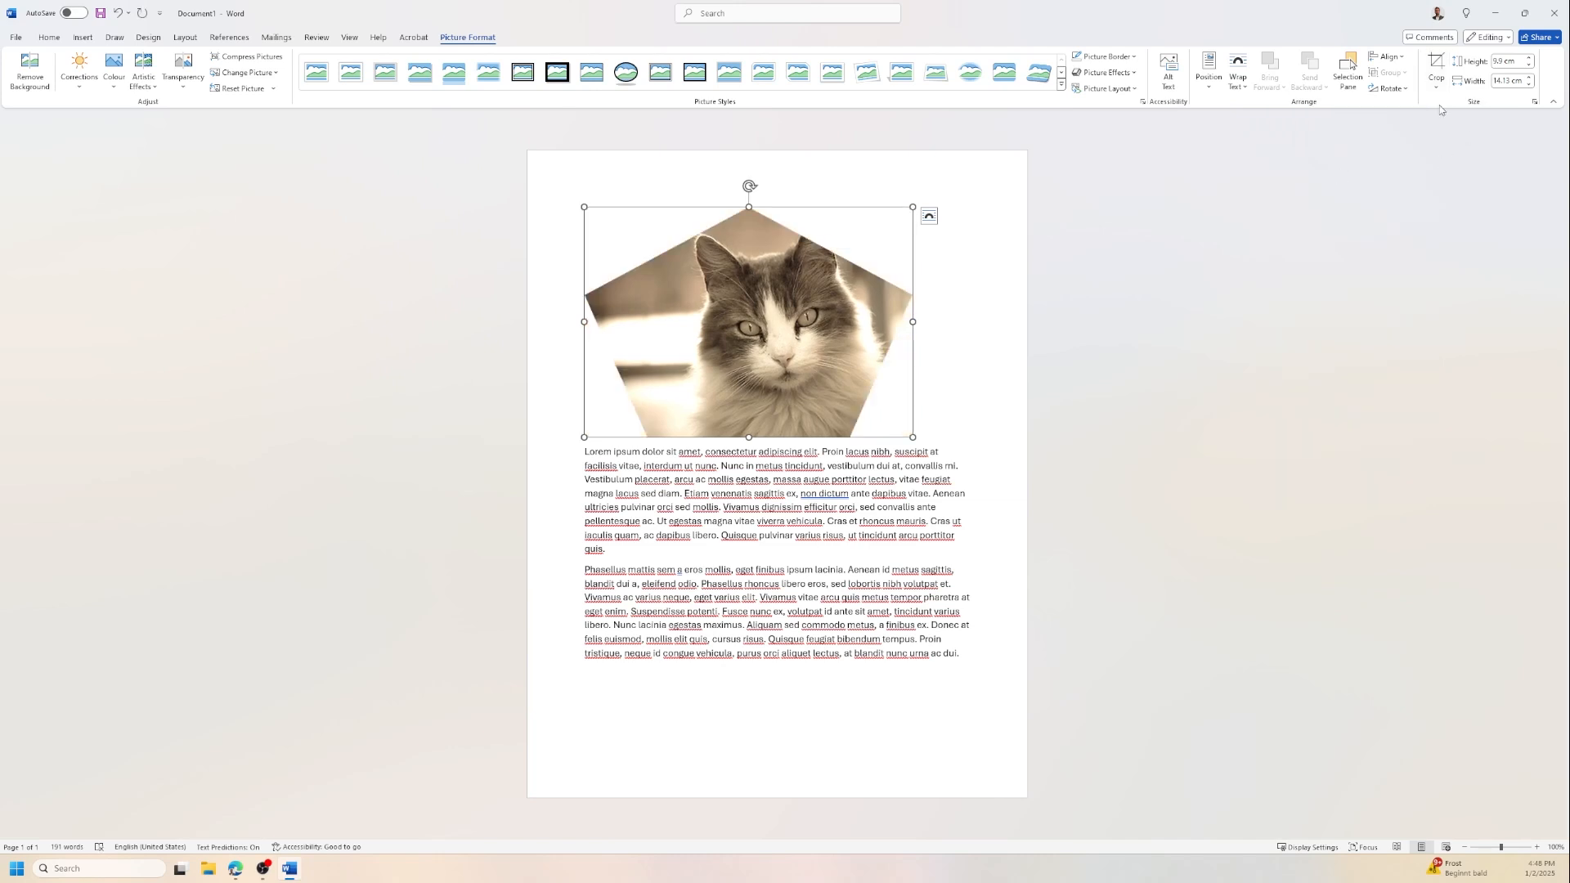
{"action": "left_click", "coordinate": [1437, 78]}
{"action": "mouse_move", "coordinate": [1486, 123]}
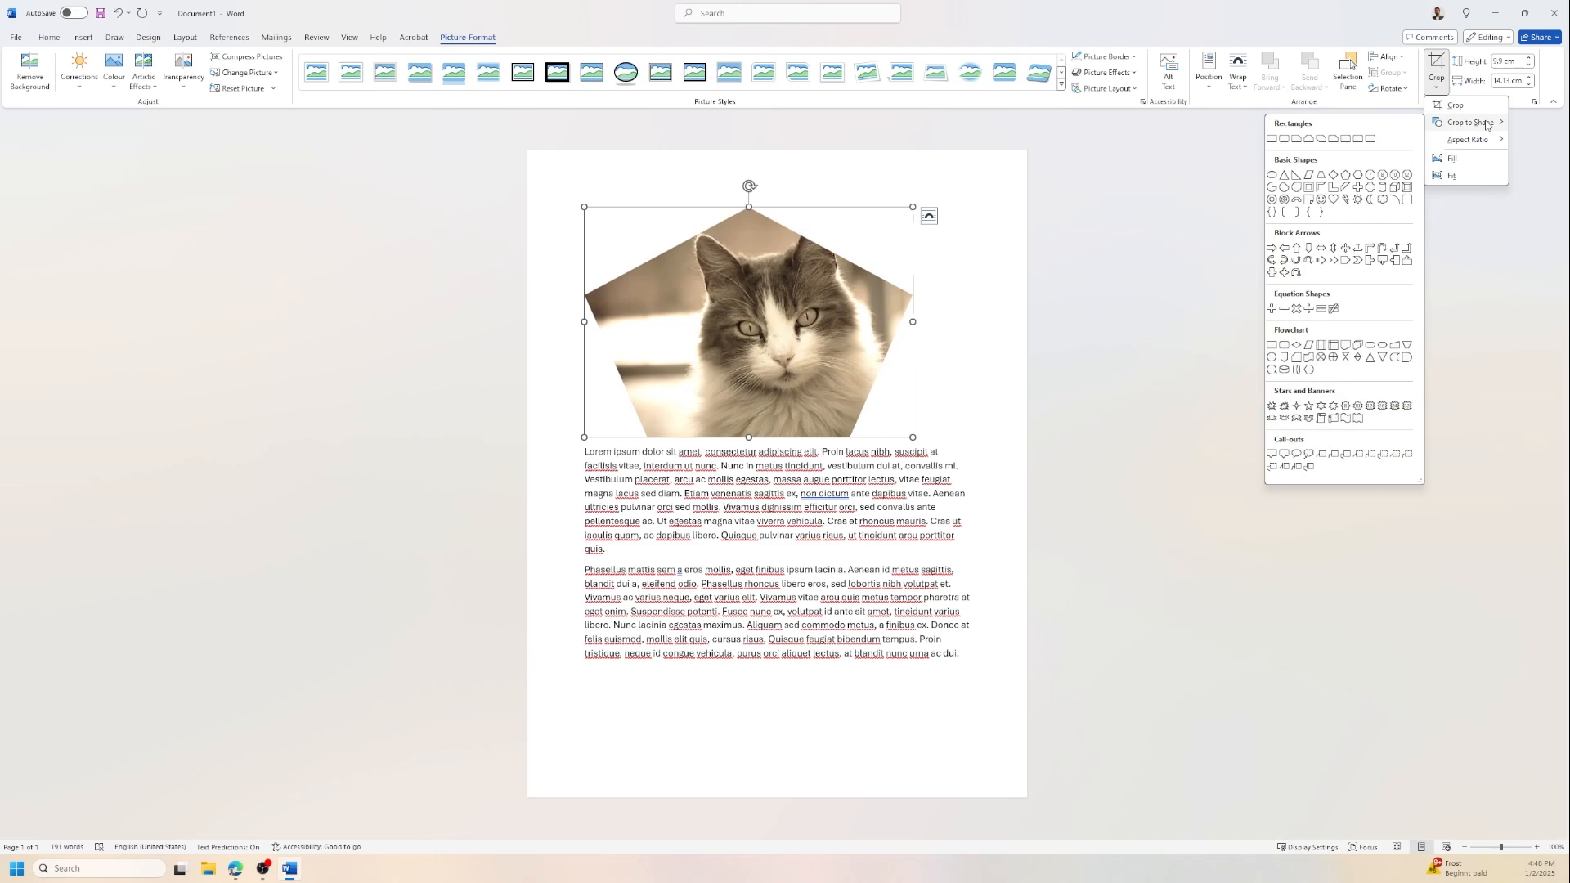
{"action": "left_click", "coordinate": [1321, 145]}
Crop the cat picture to the plaque shape with concave rounded corners and deselect it.
{"action": "left_click", "coordinate": [1437, 77]}
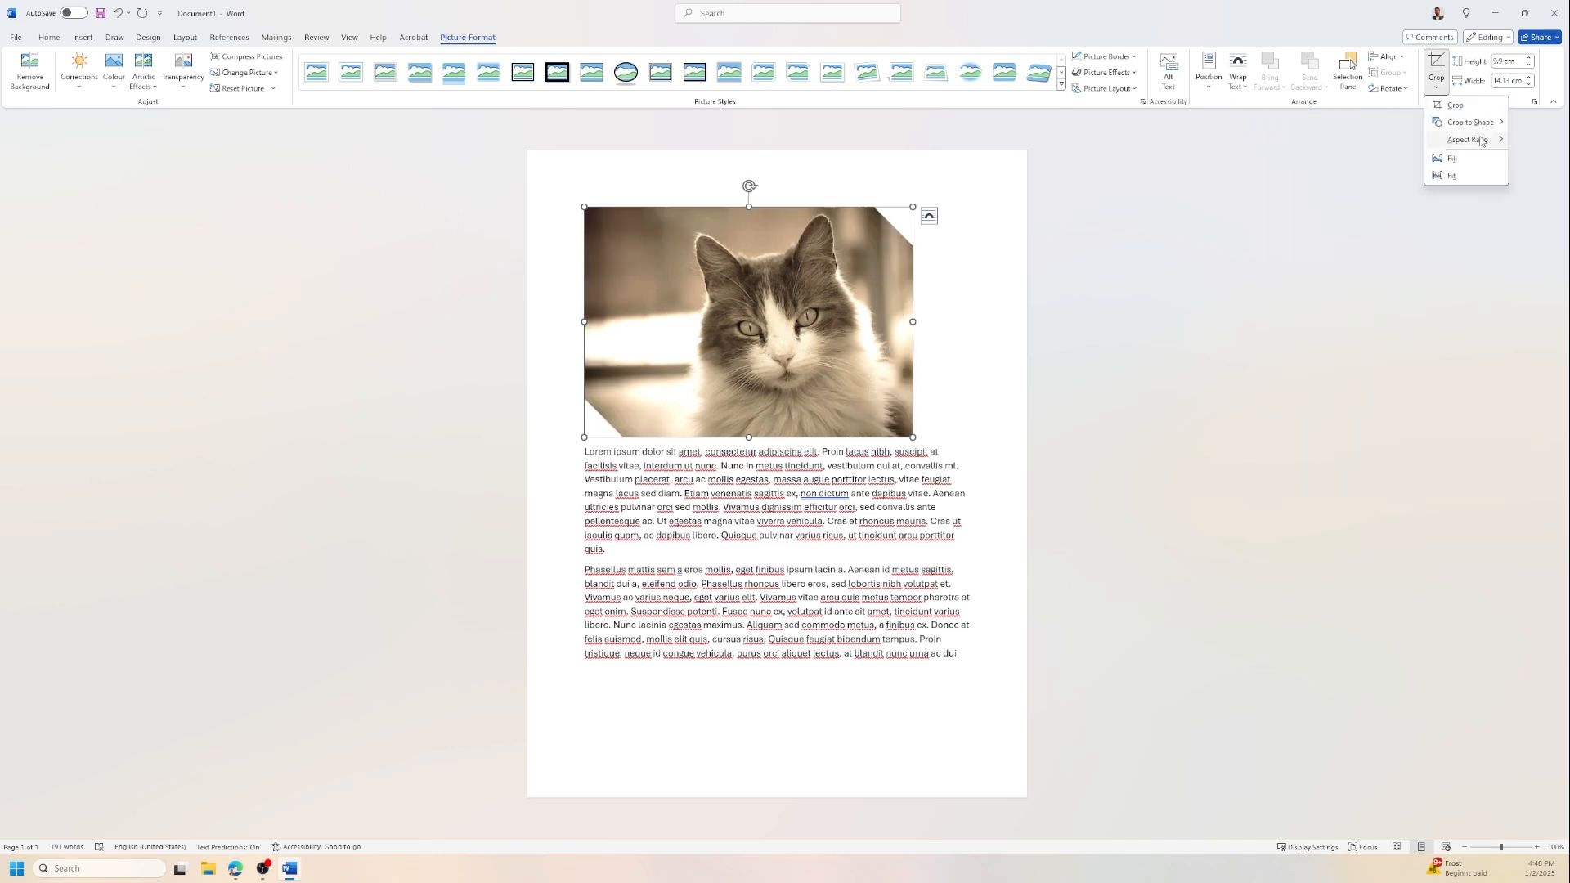
{"action": "mouse_move", "coordinate": [1482, 123]}
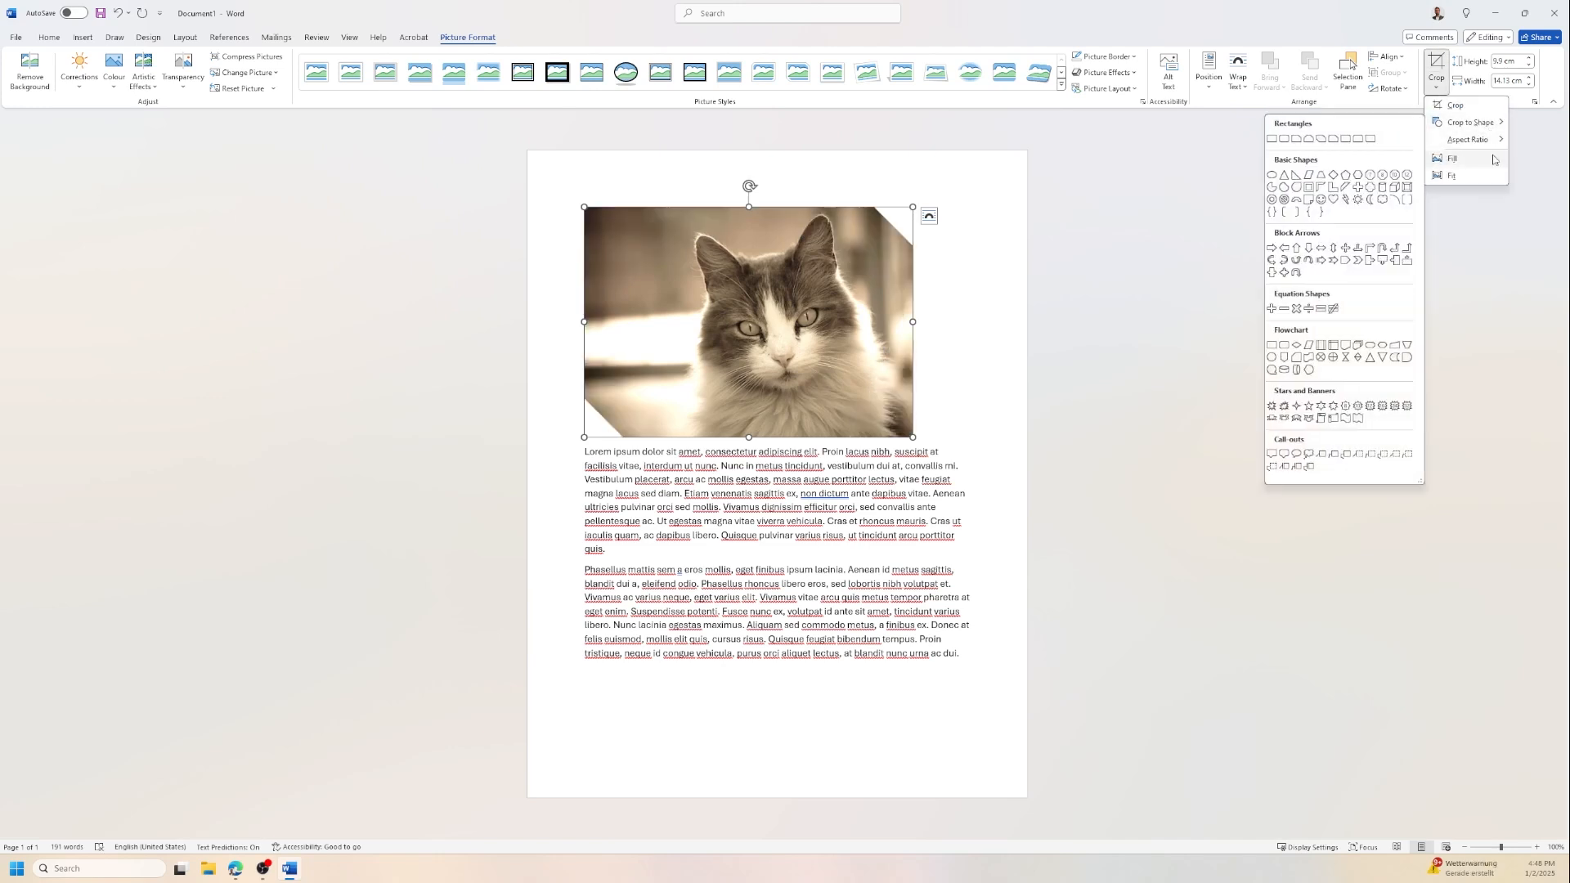
{"action": "left_click", "coordinate": [1371, 184]}
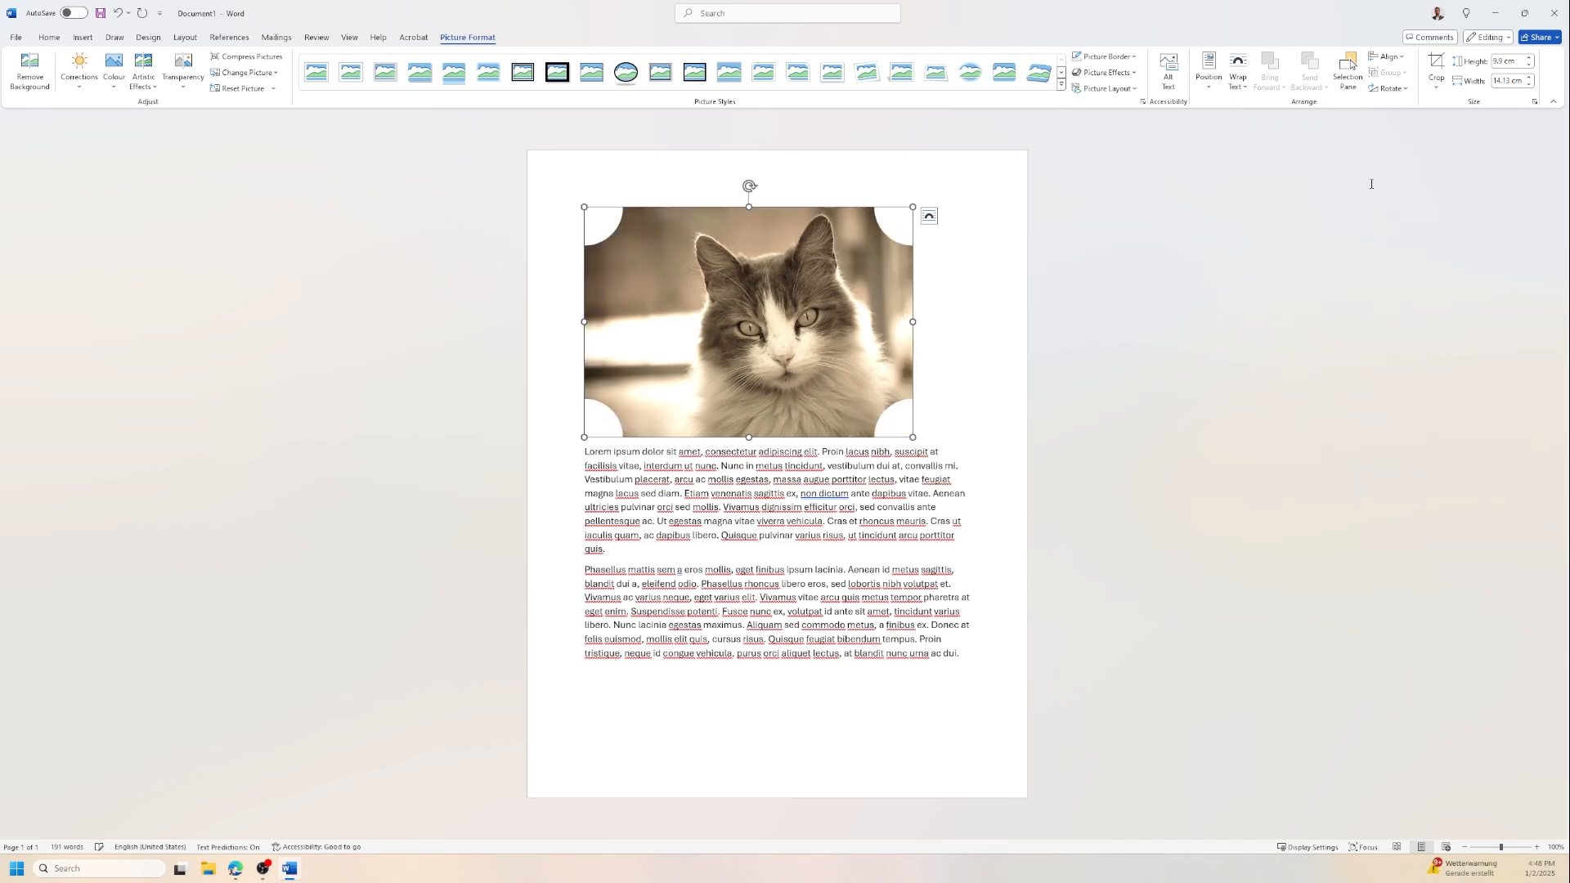
{"action": "left_click", "coordinate": [1017, 273]}
Crop the cat picture to a 16:9 landscape aspect ratio and apply the crop.
{"action": "left_click", "coordinate": [875, 325]}
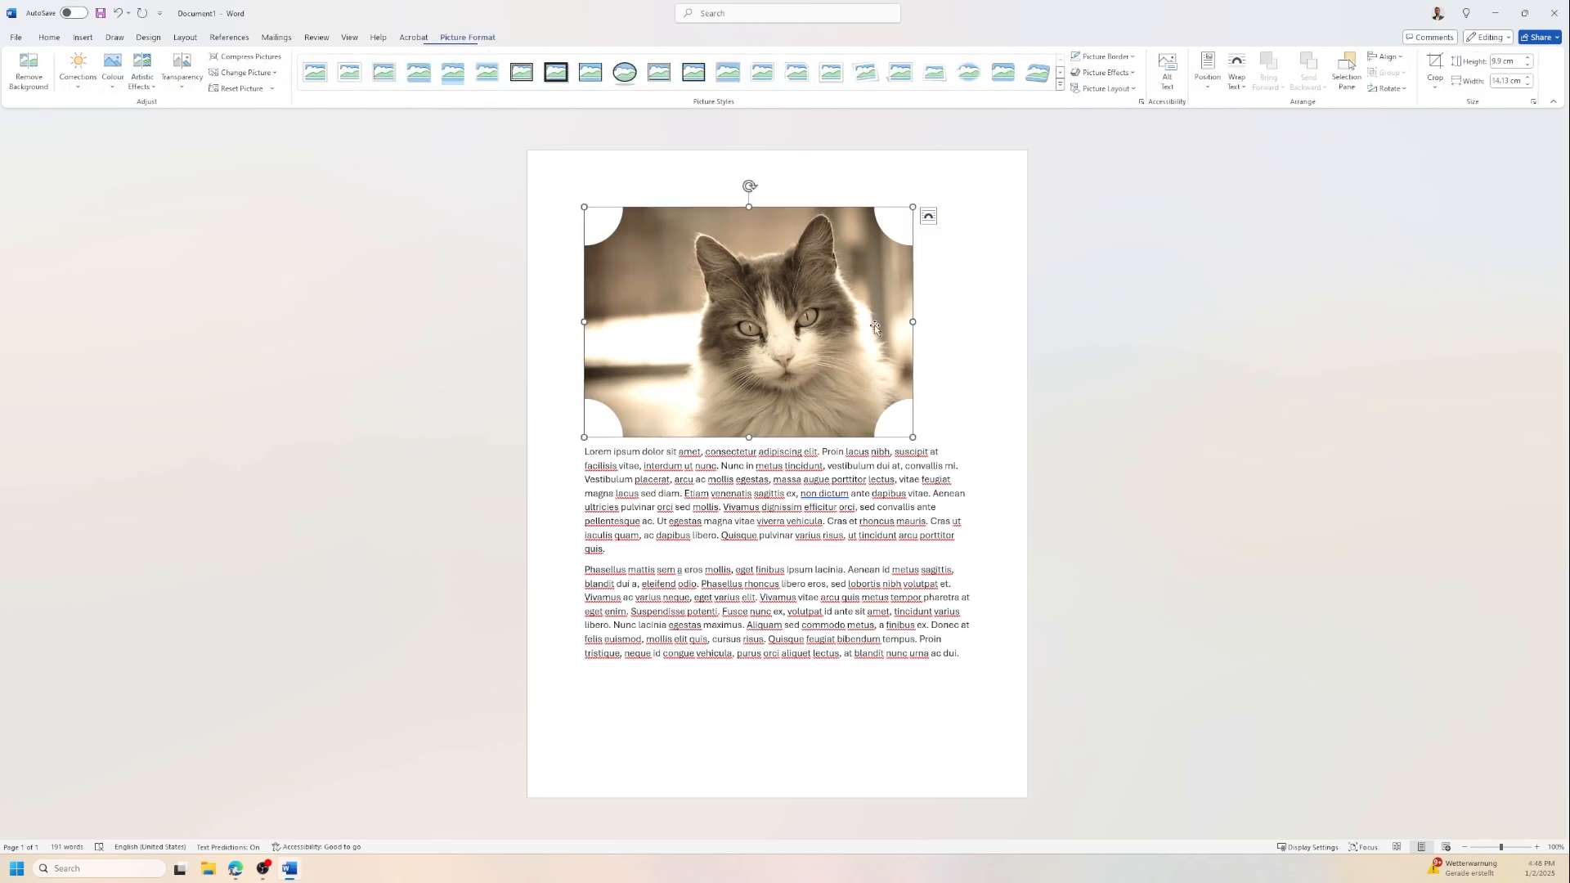
{"action": "left_click", "coordinate": [1436, 82]}
{"action": "mouse_move", "coordinate": [1493, 126]}
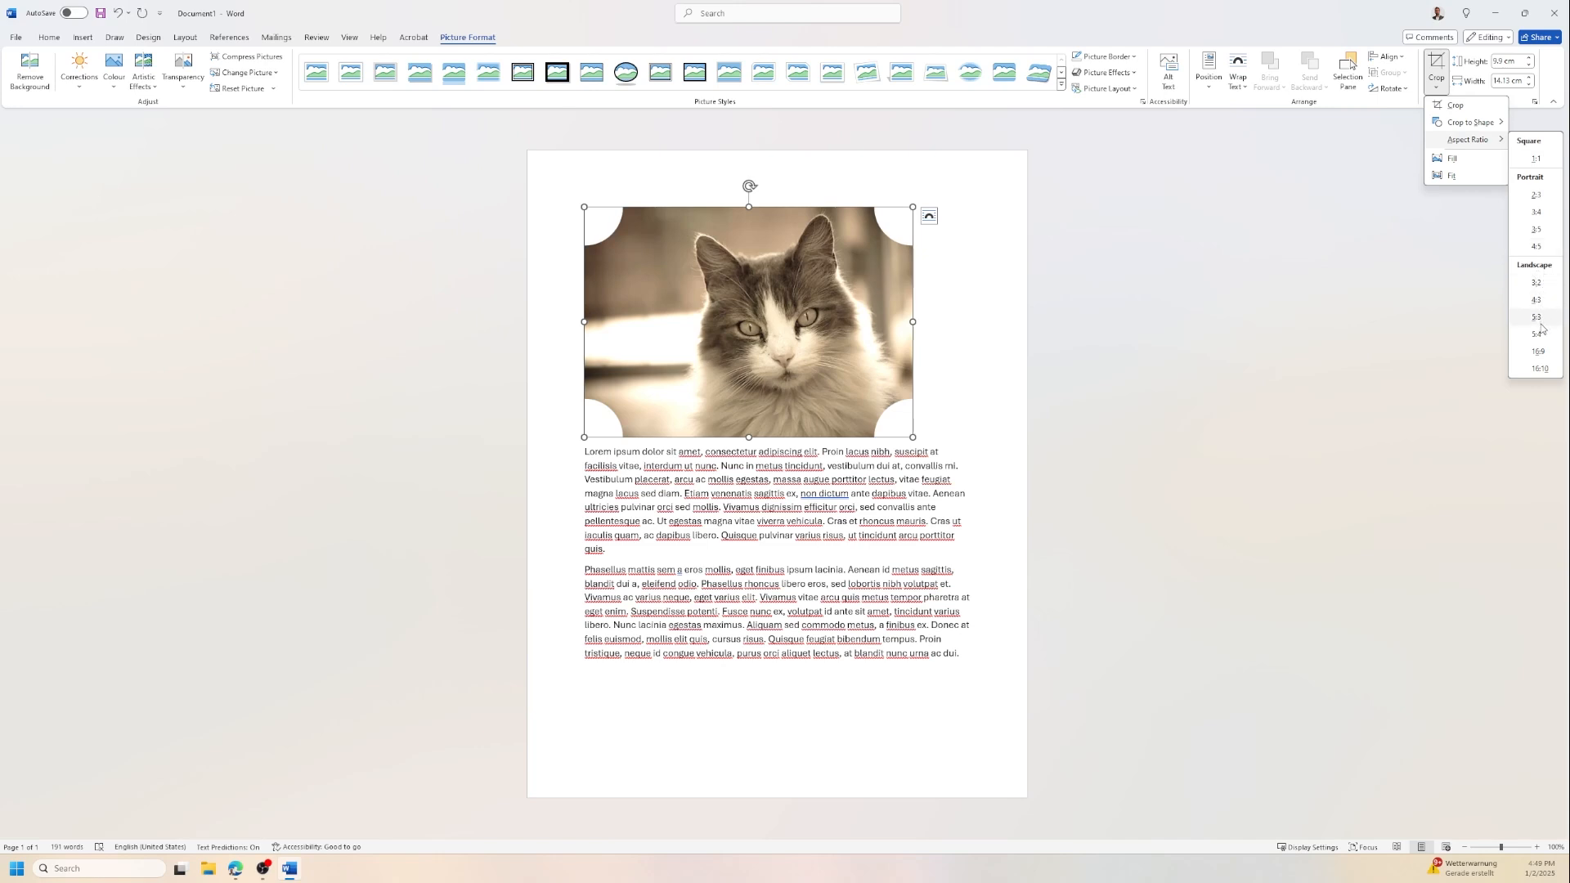
{"action": "left_click", "coordinate": [1541, 355]}
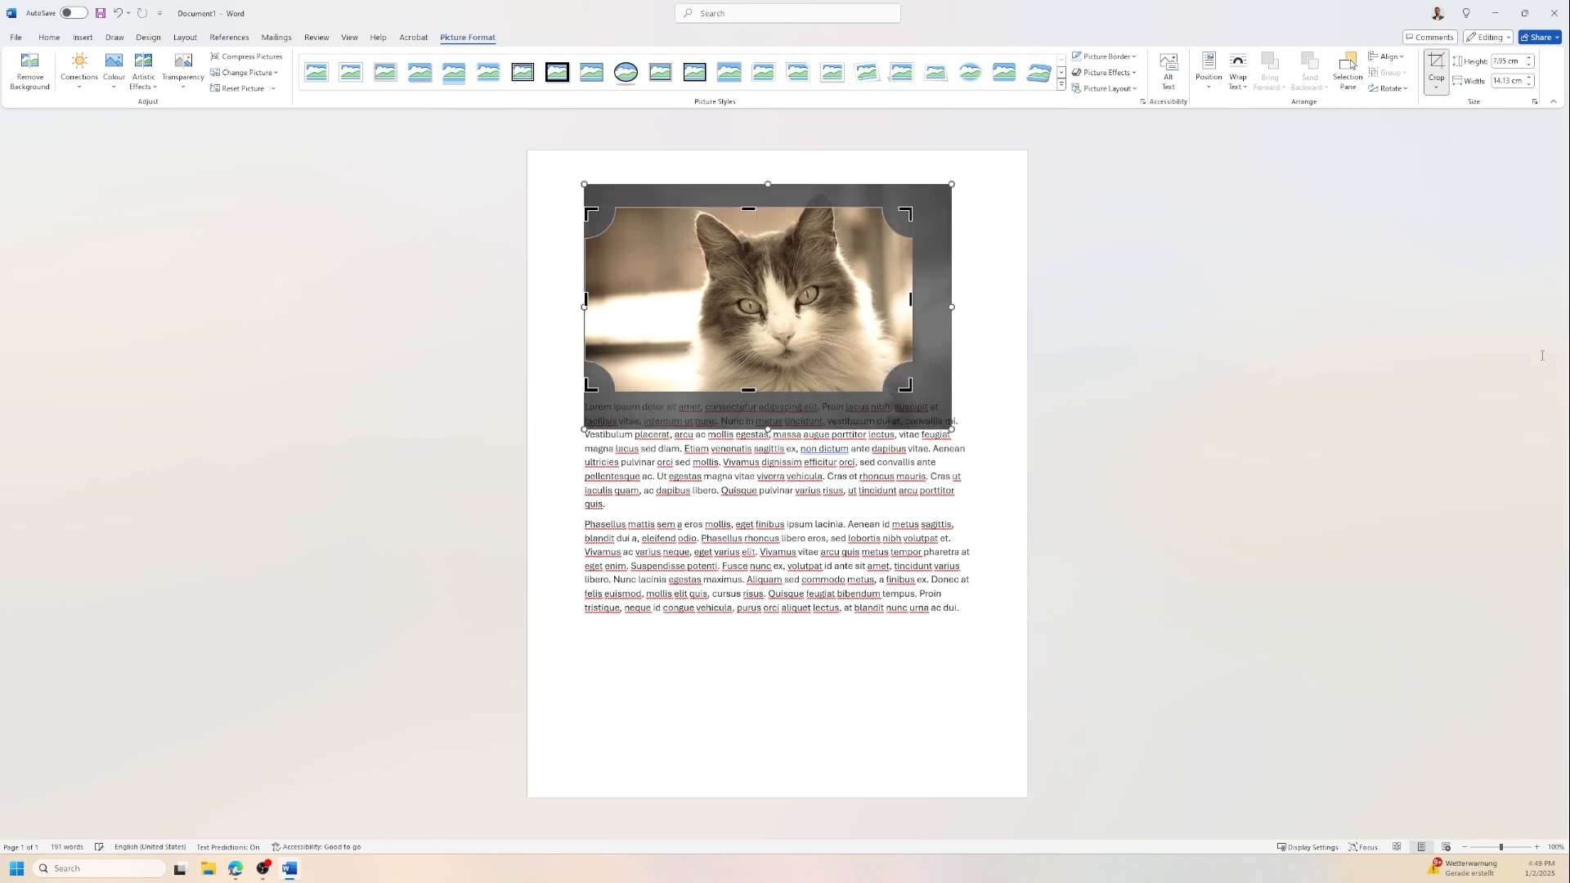
{"action": "left_click", "coordinate": [961, 322]}
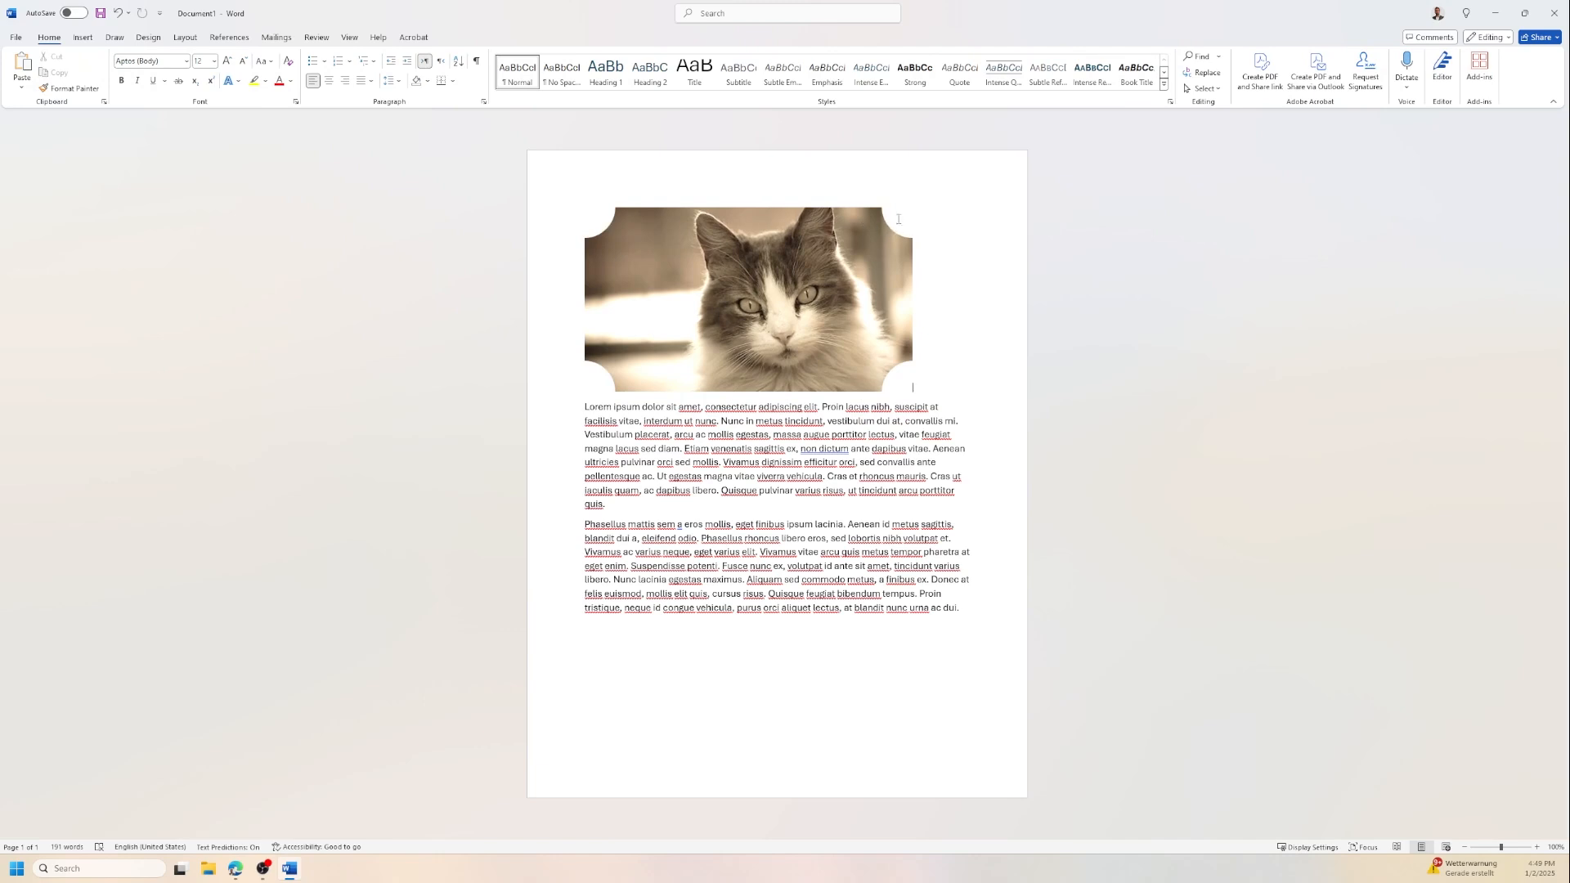
Crop the cat picture back to a plain rectangle shape.
{"action": "left_click", "coordinate": [821, 265]}
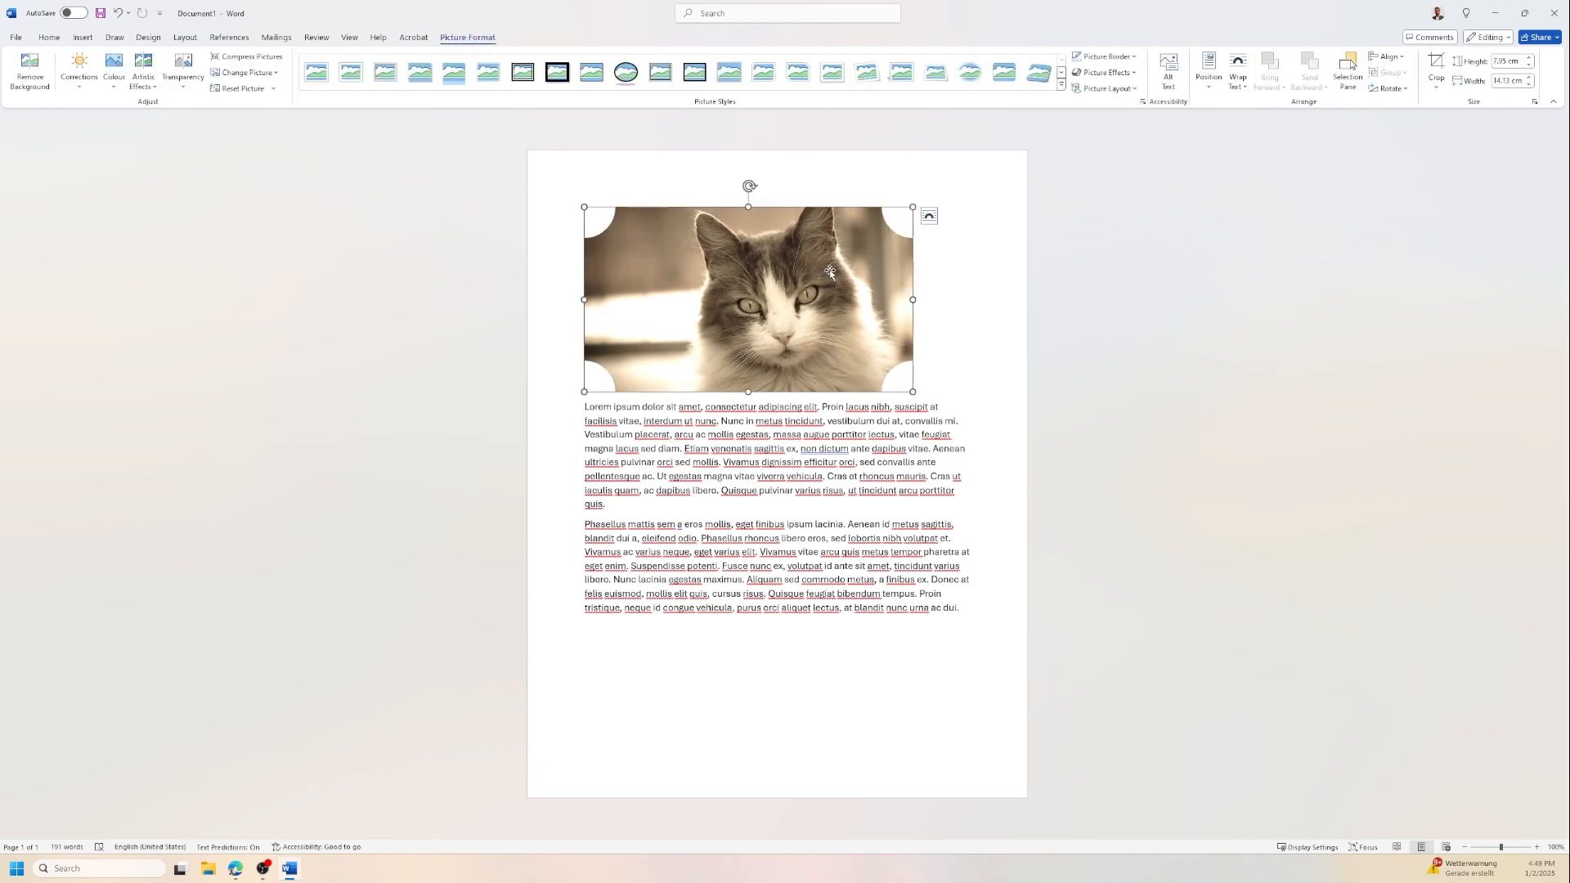
{"action": "left_click", "coordinate": [1437, 83]}
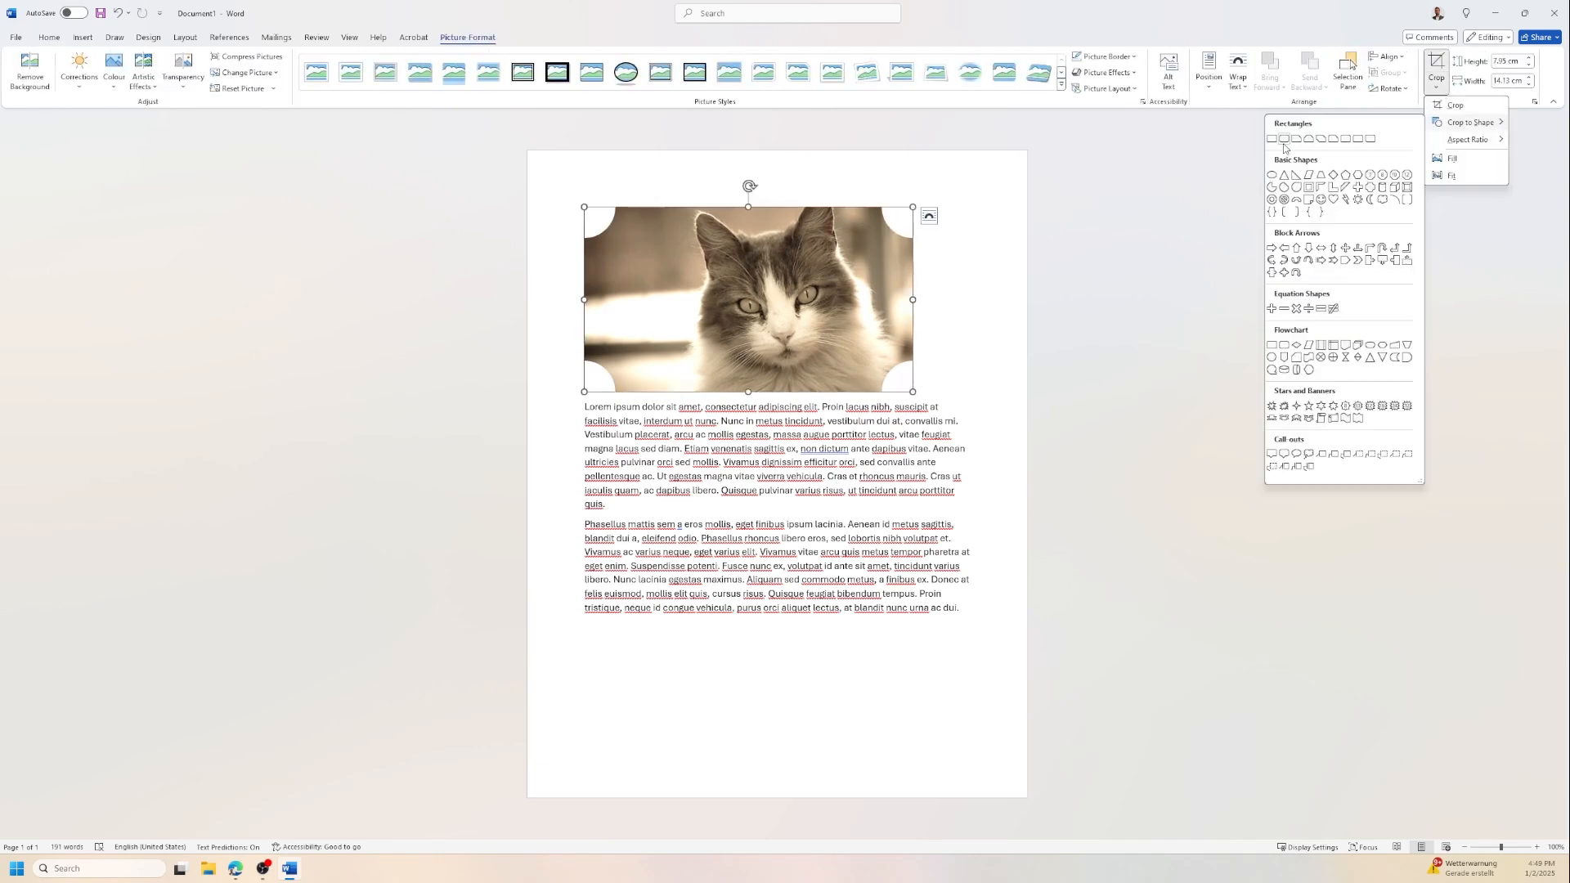
{"action": "left_click", "coordinate": [1272, 141]}
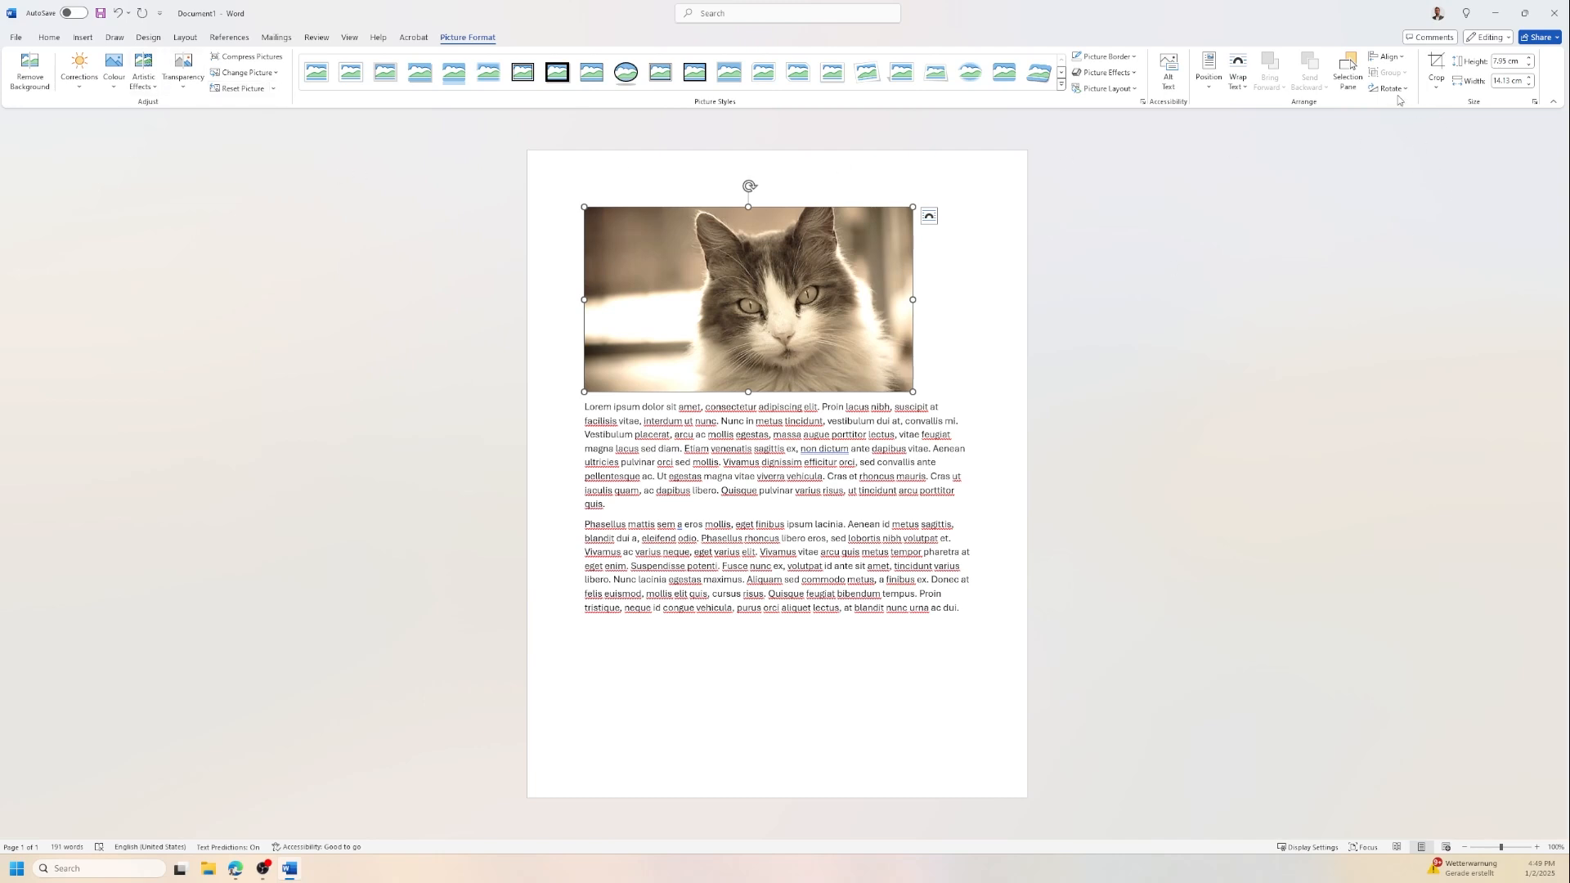
{"action": "left_click", "coordinate": [1436, 82]}
{"action": "mouse_move", "coordinate": [1463, 140]}
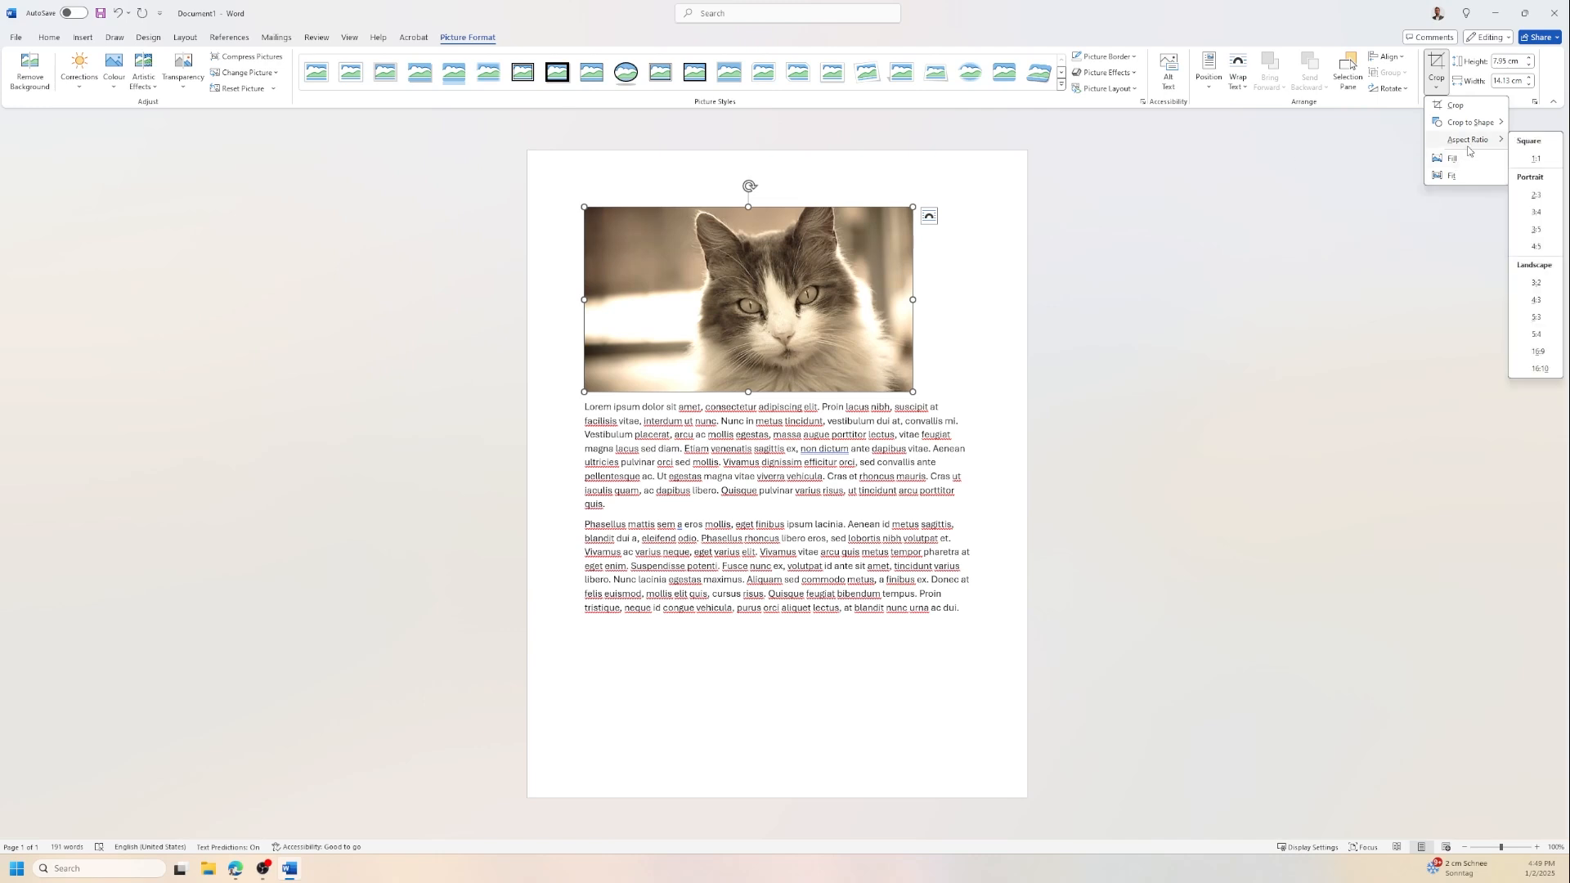
{"action": "left_click", "coordinate": [1455, 106]}
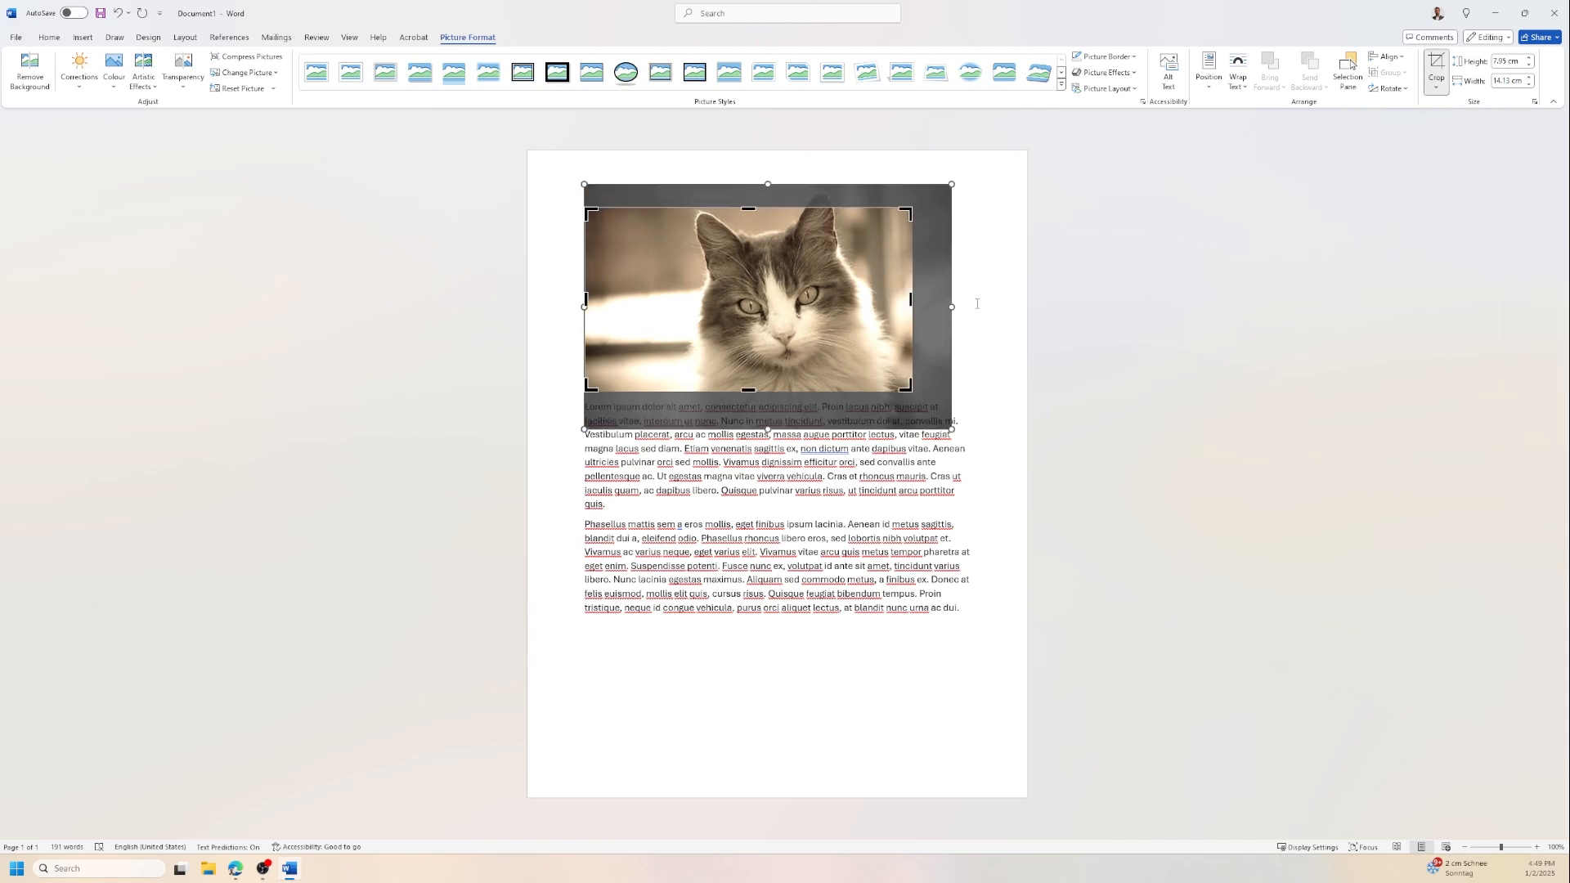
{"action": "left_click", "coordinate": [977, 303]}
{"action": "left_click", "coordinate": [905, 305]}
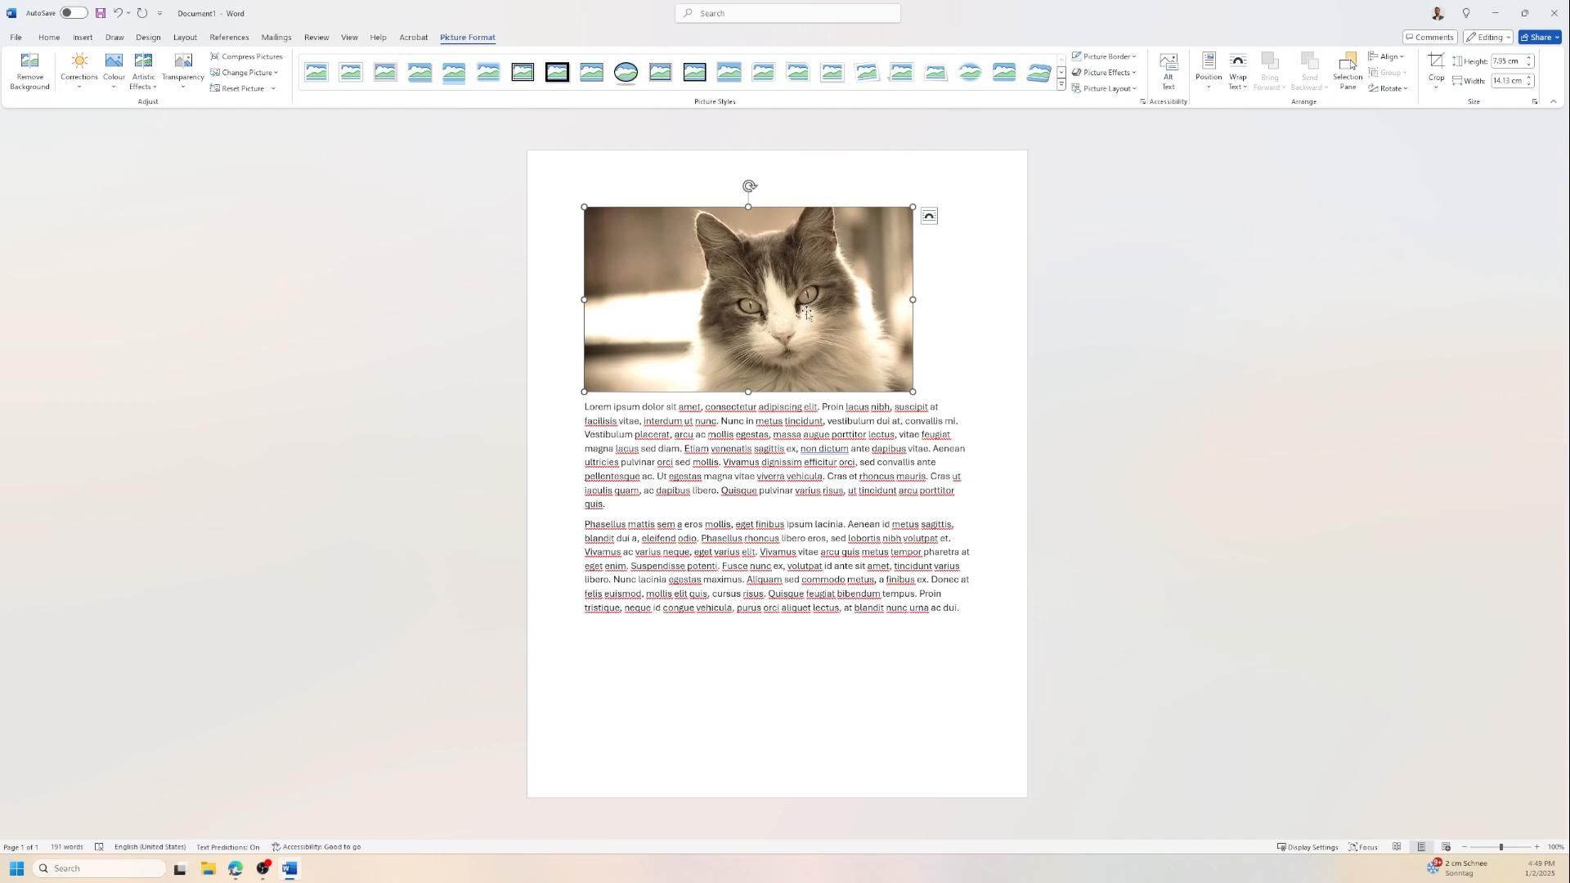
Extend the cat picture's crop frame past the image's right edge to about 18.3 cm wide and apply the crop.
{"action": "left_click", "coordinate": [1437, 65]}
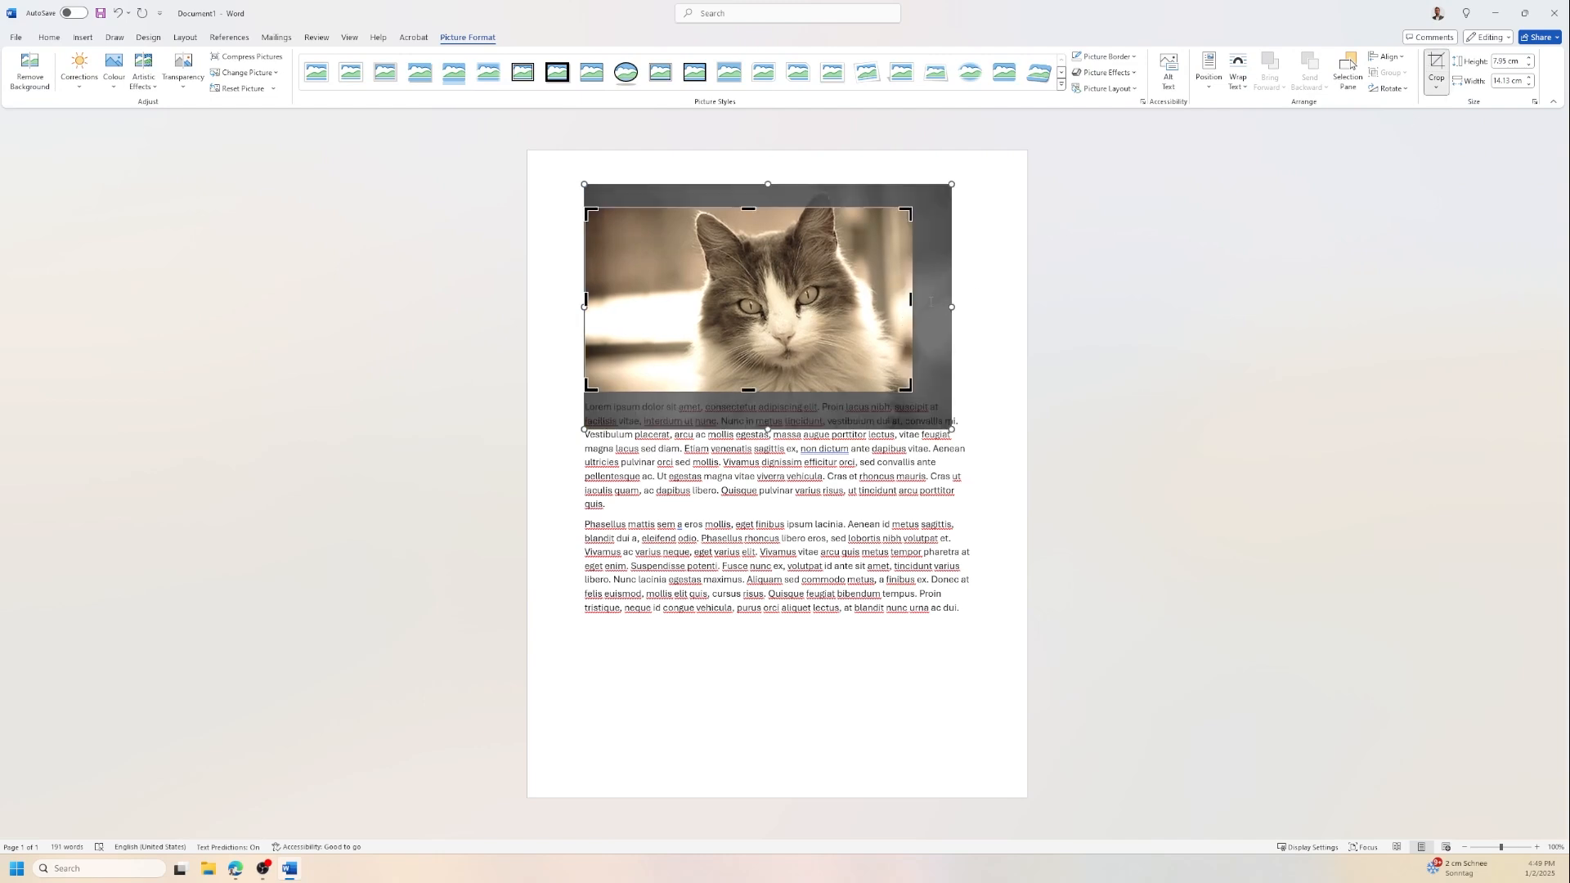
{"action": "left_click_drag", "start_coordinate": [911, 300], "coordinate": [1009, 301]}
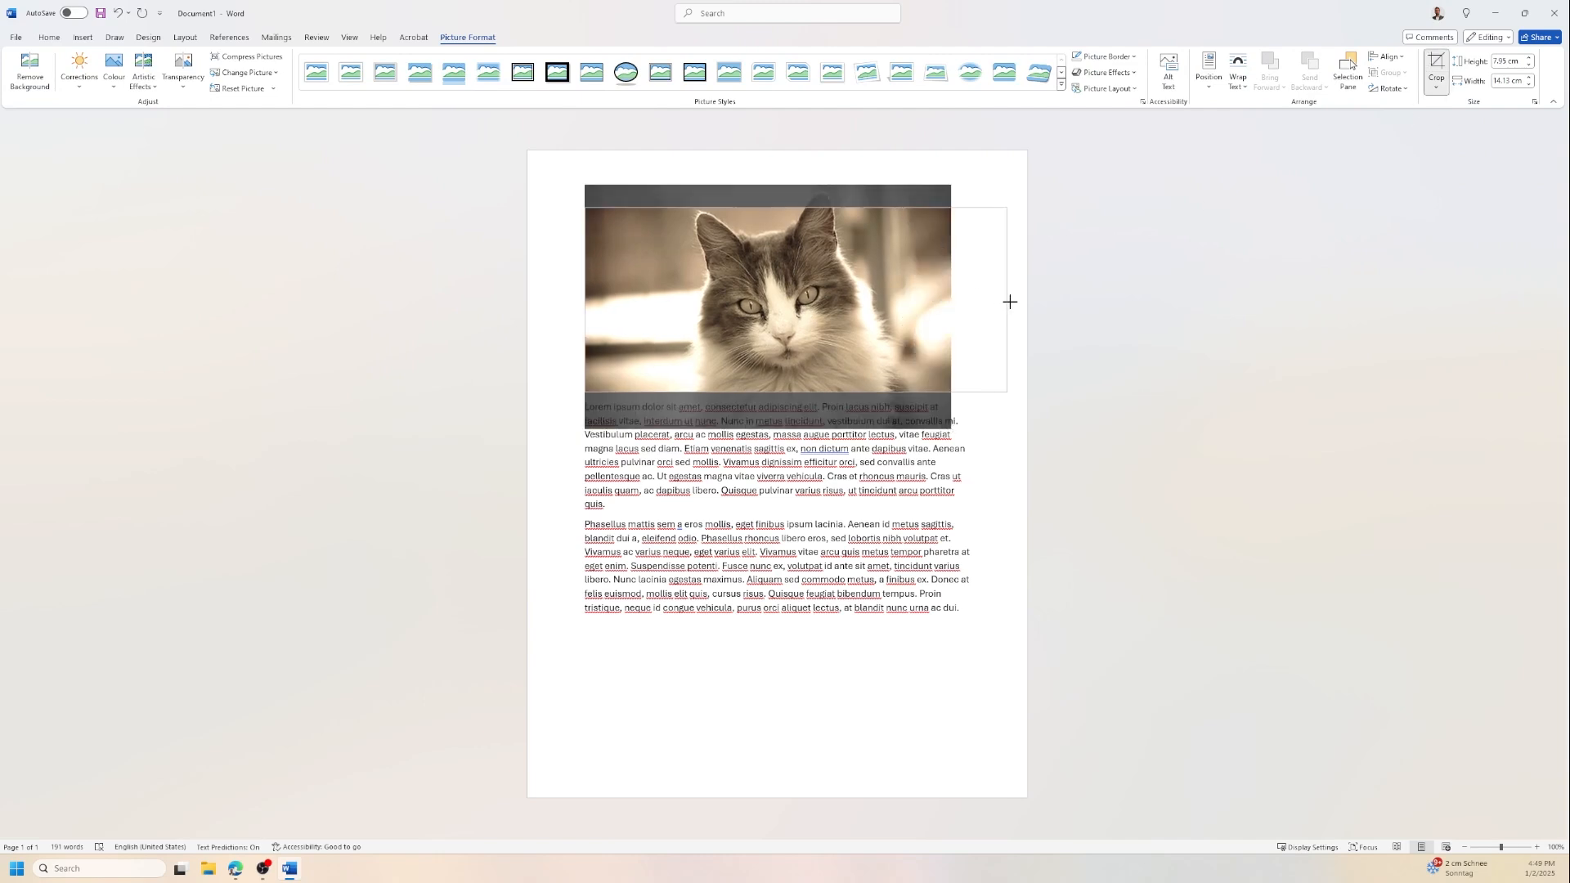
{"action": "left_click", "coordinate": [1074, 372]}
{"action": "left_click", "coordinate": [1004, 325]}
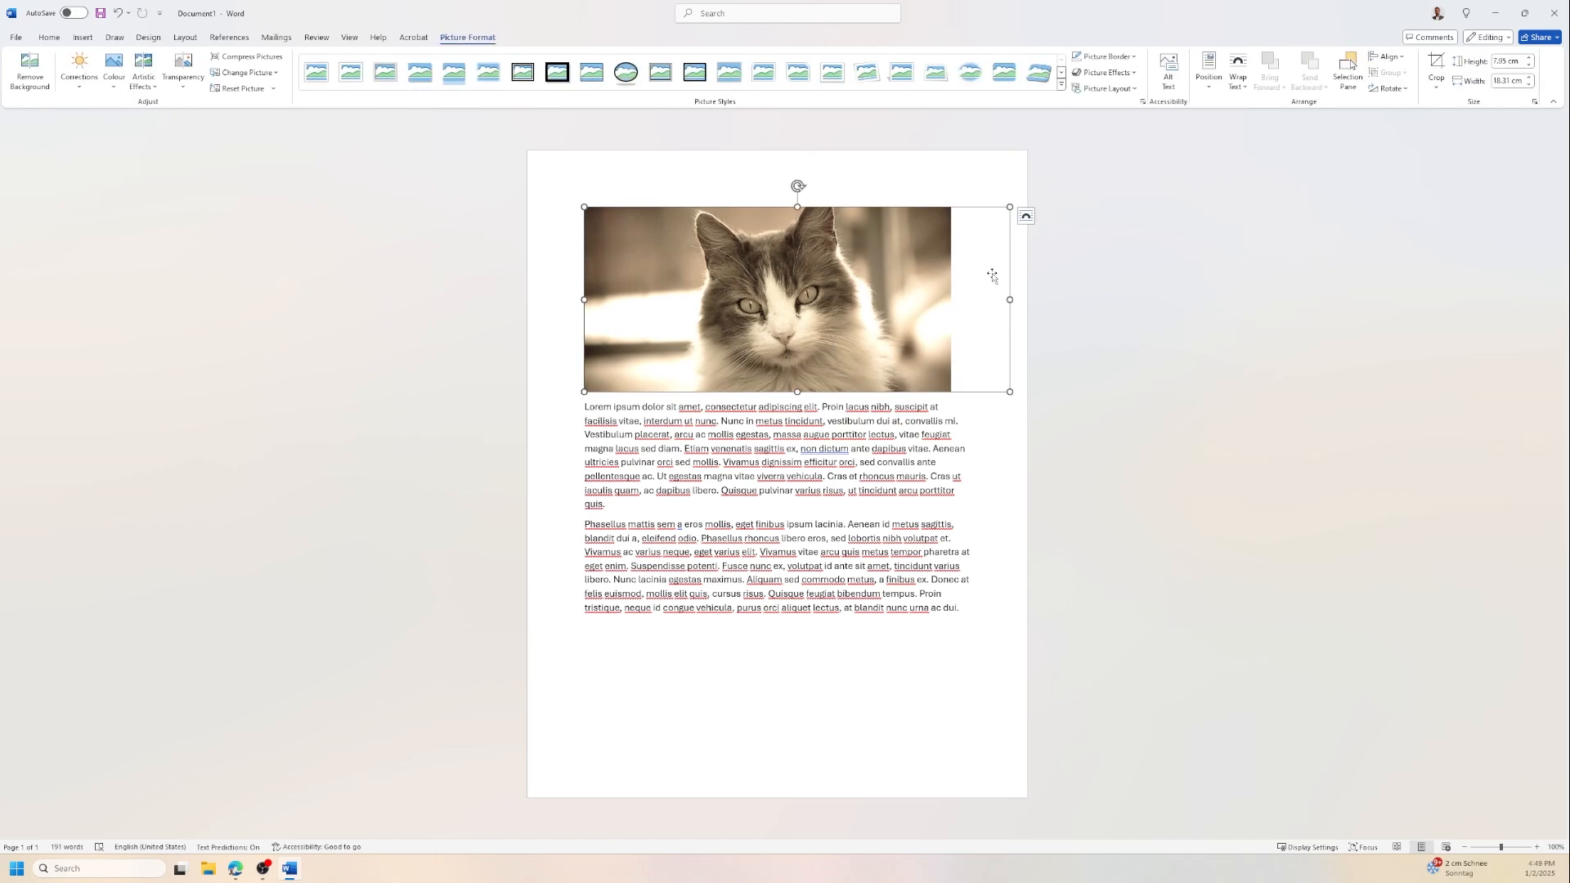
Fill the widened crop frame with the cat picture, cropping the excess, and deselect it.
{"action": "left_click", "coordinate": [1437, 85]}
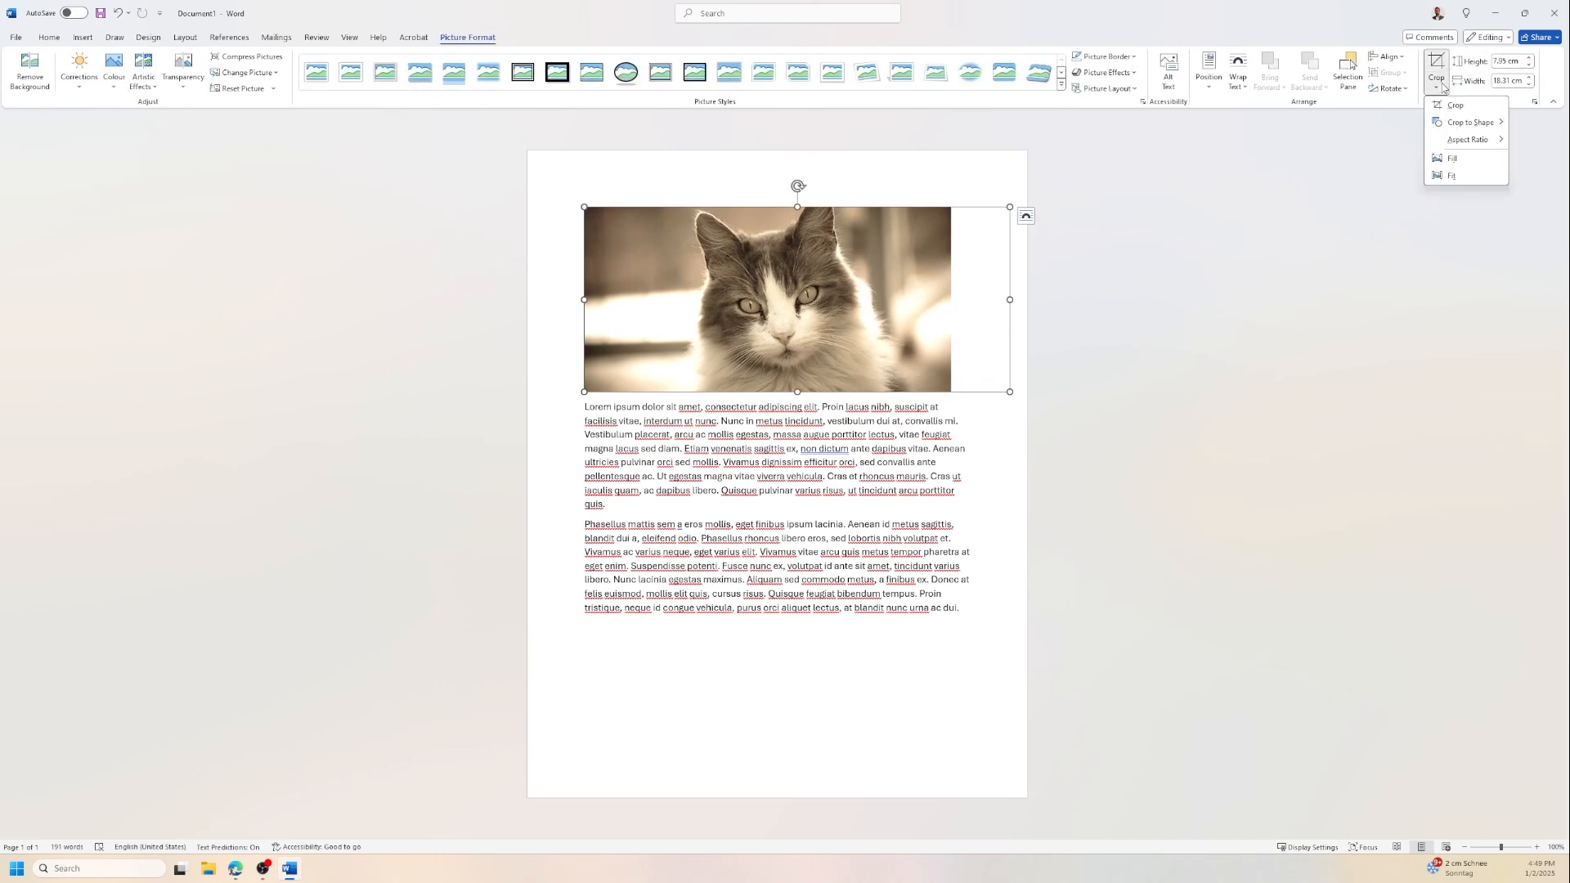
{"action": "left_click", "coordinate": [1476, 159]}
{"action": "left_click", "coordinate": [1104, 306]}
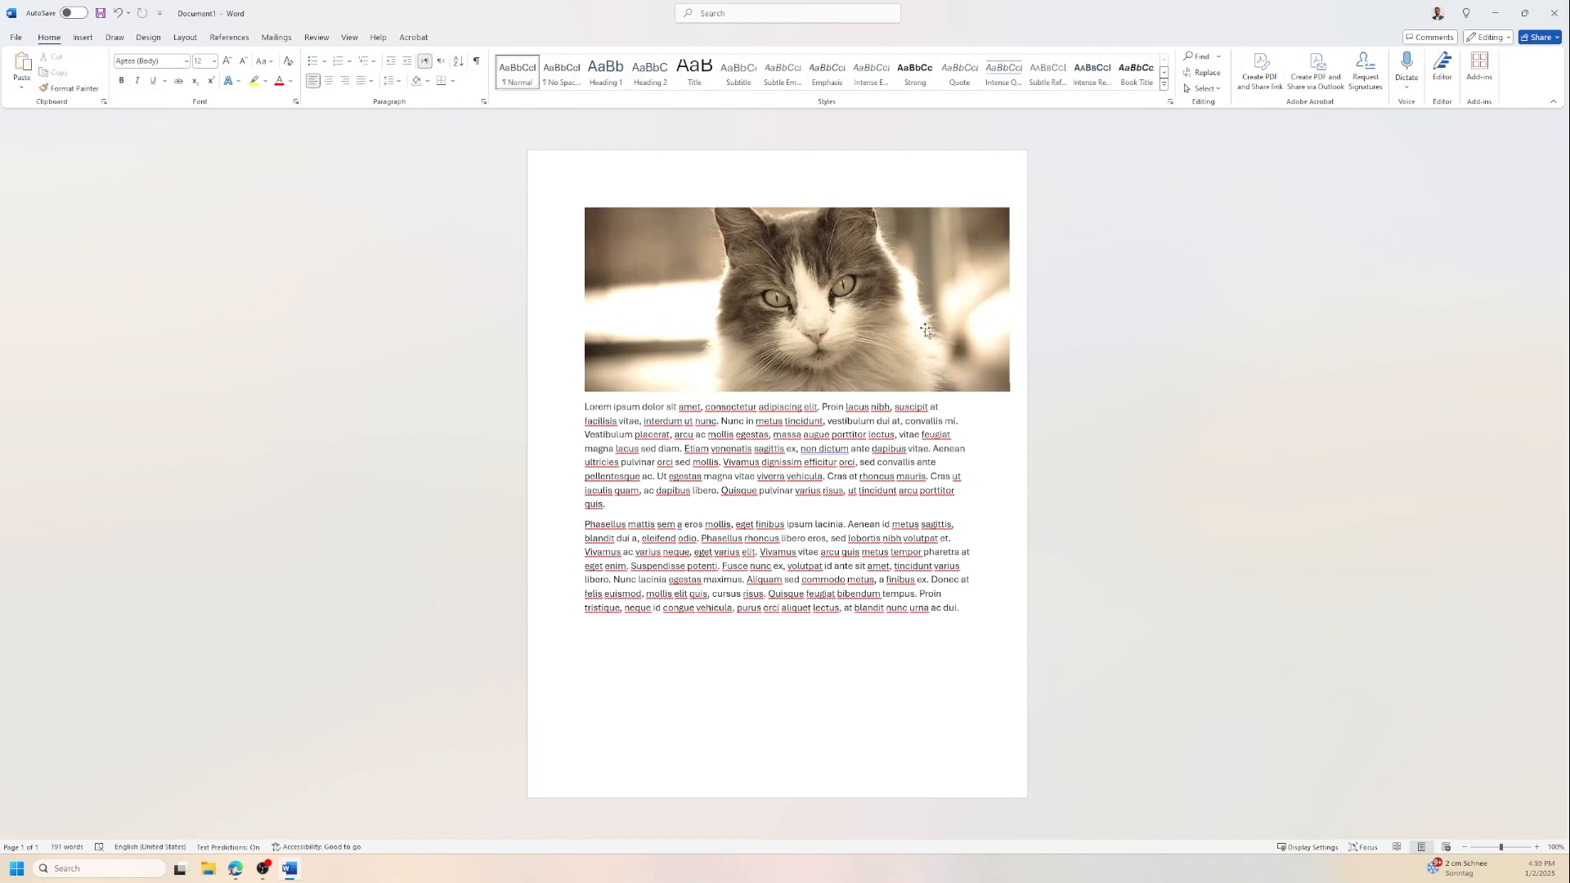
Reset the cat picture's formatting and deselect it.
{"action": "left_click", "coordinate": [842, 291]}
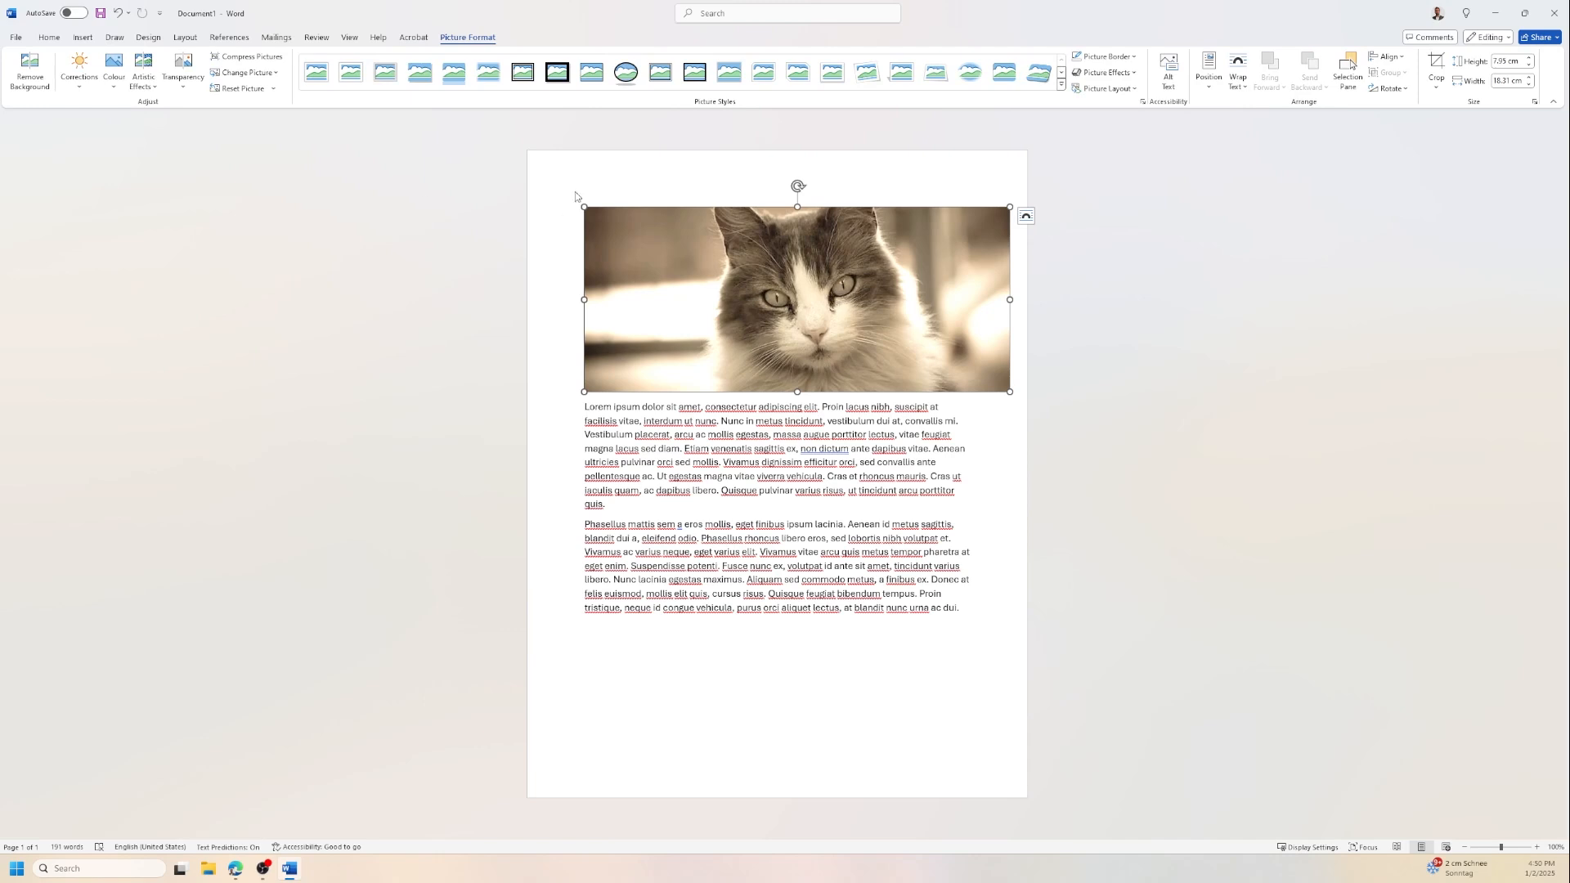
{"action": "left_click", "coordinate": [240, 88]}
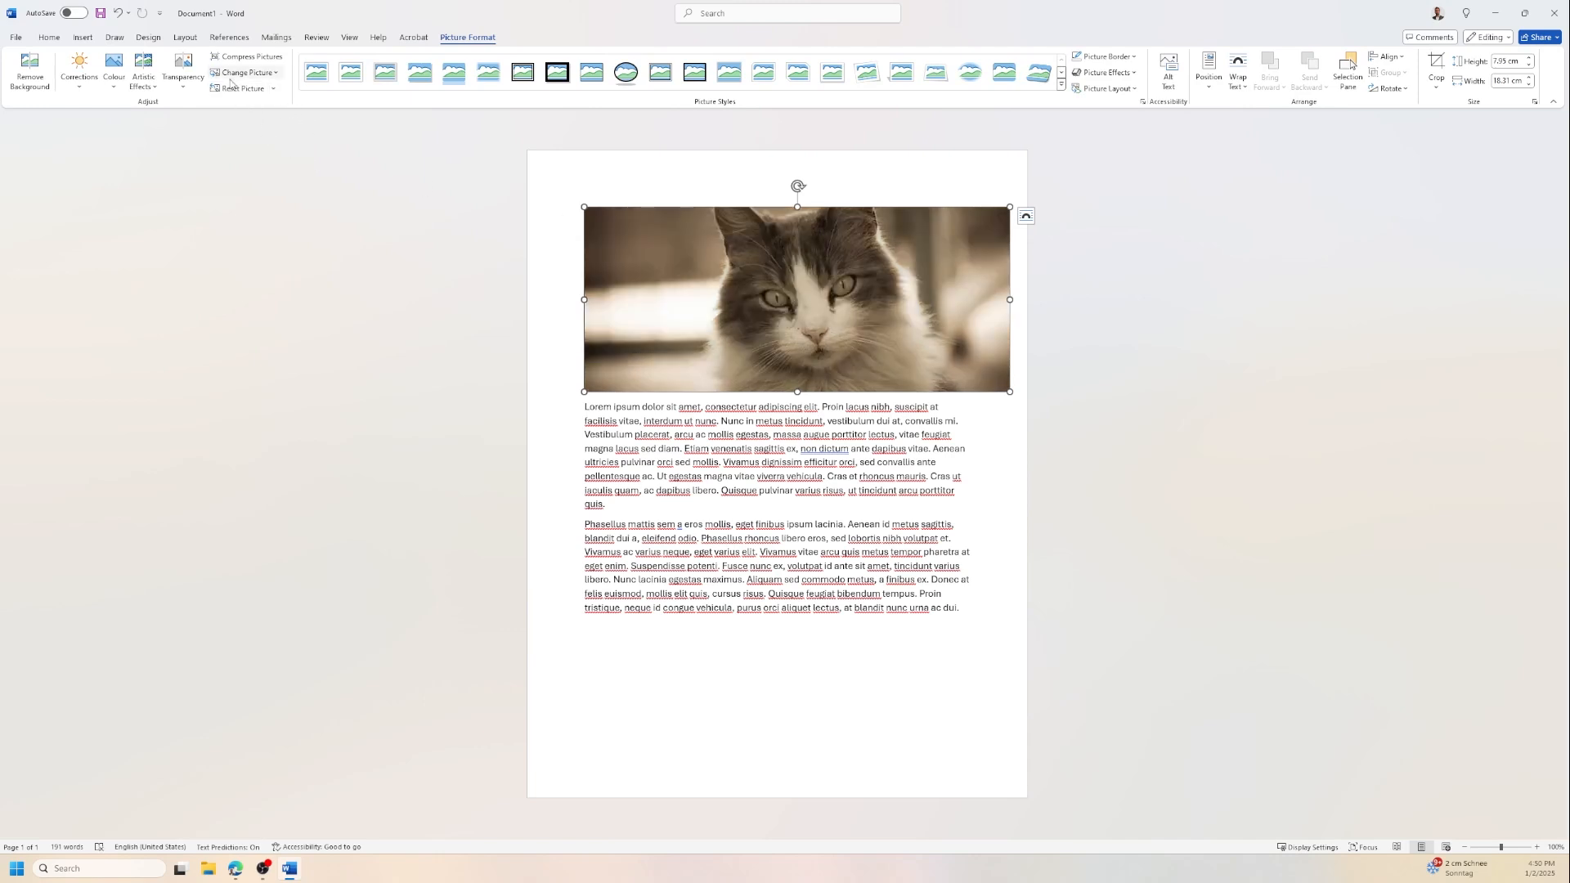
{"action": "left_click", "coordinate": [1162, 424]}
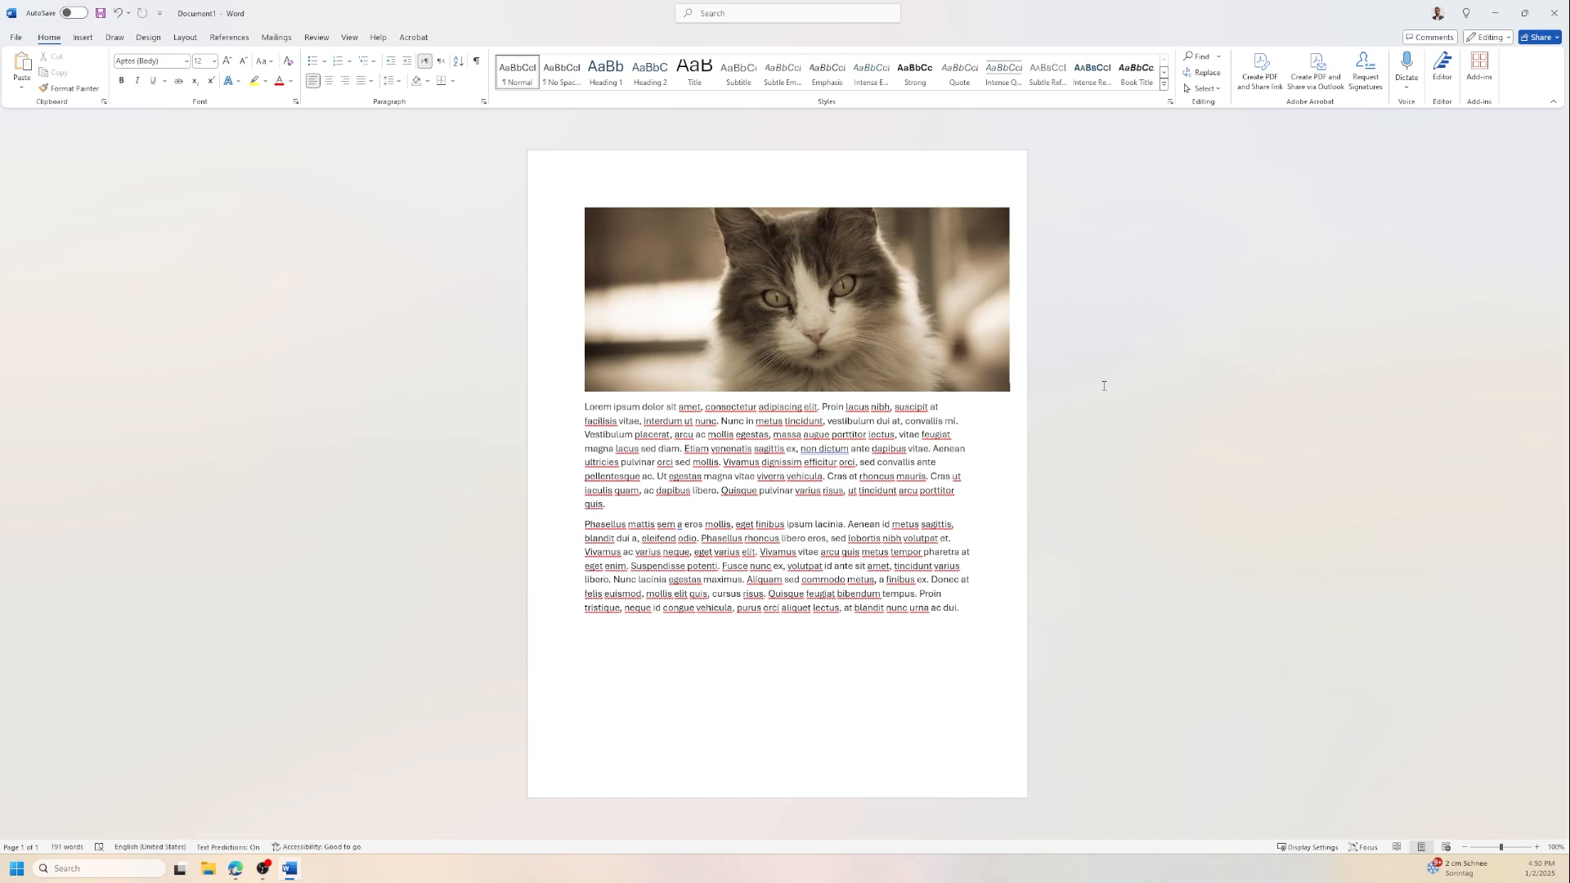
Undo the picture reset, the fill, the widened crop and the 16:9 crop, and deselect the cat picture.
{"action": "key", "text": "ctrl+z"}
{"action": "key", "text": "ctrl+z"}
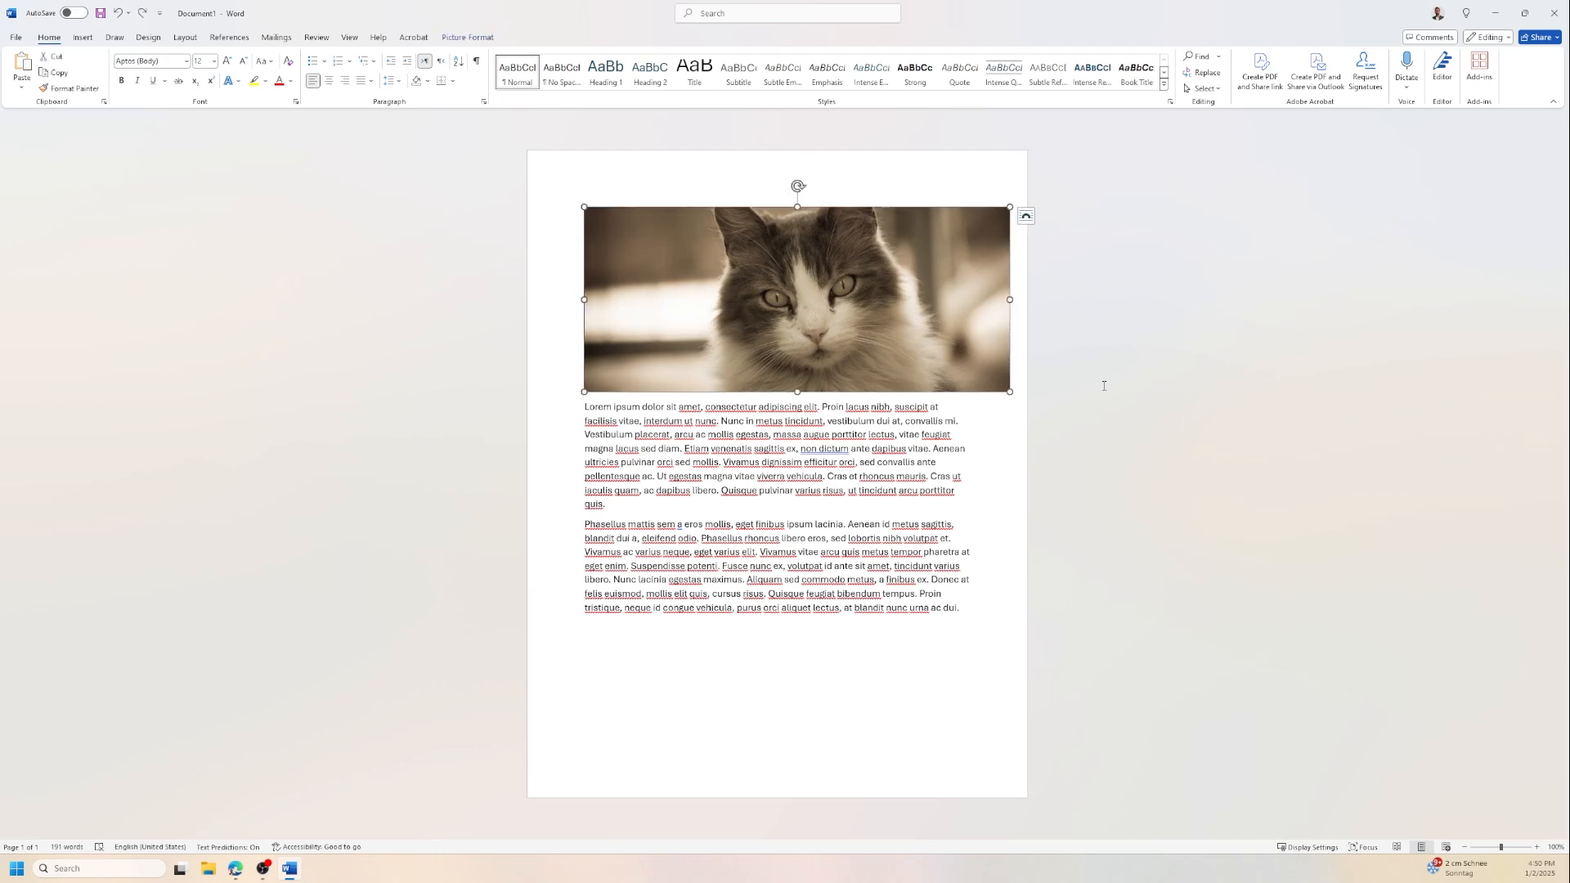
{"action": "key", "text": "ctrl+z"}
{"action": "key", "text": "ctrl+z"}
{"action": "key", "text": "ctrl+z"}
{"action": "key", "text": "ctrl+z"}
{"action": "key", "text": "ctrl+z"}
{"action": "key", "text": "ctrl+z"}
{"action": "key", "text": "ctrl+z"}
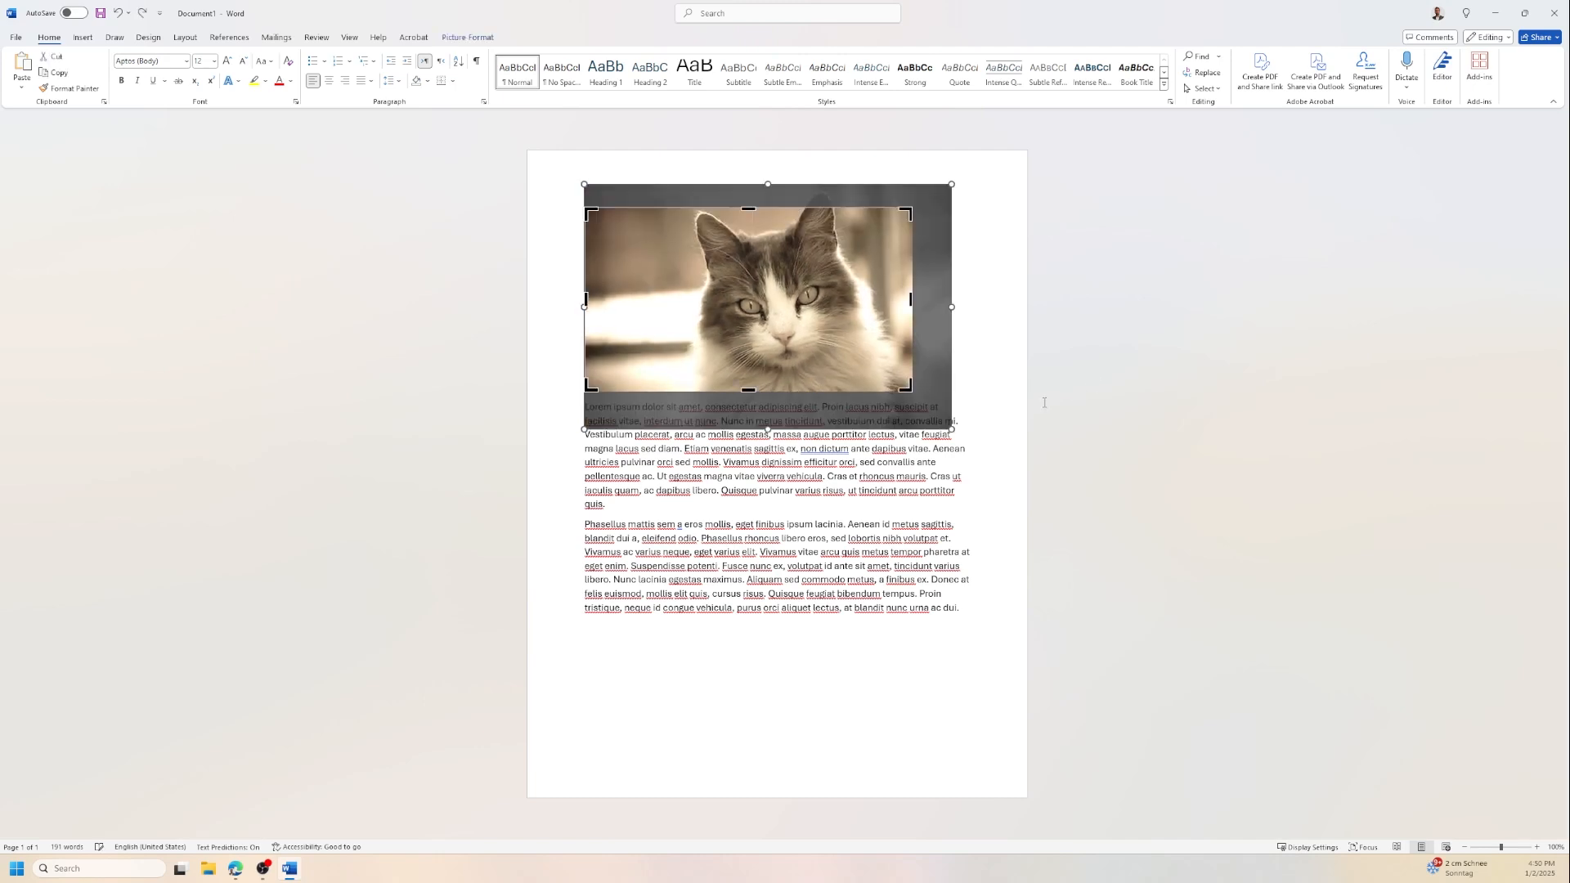
{"action": "key", "text": "ctrl+z"}
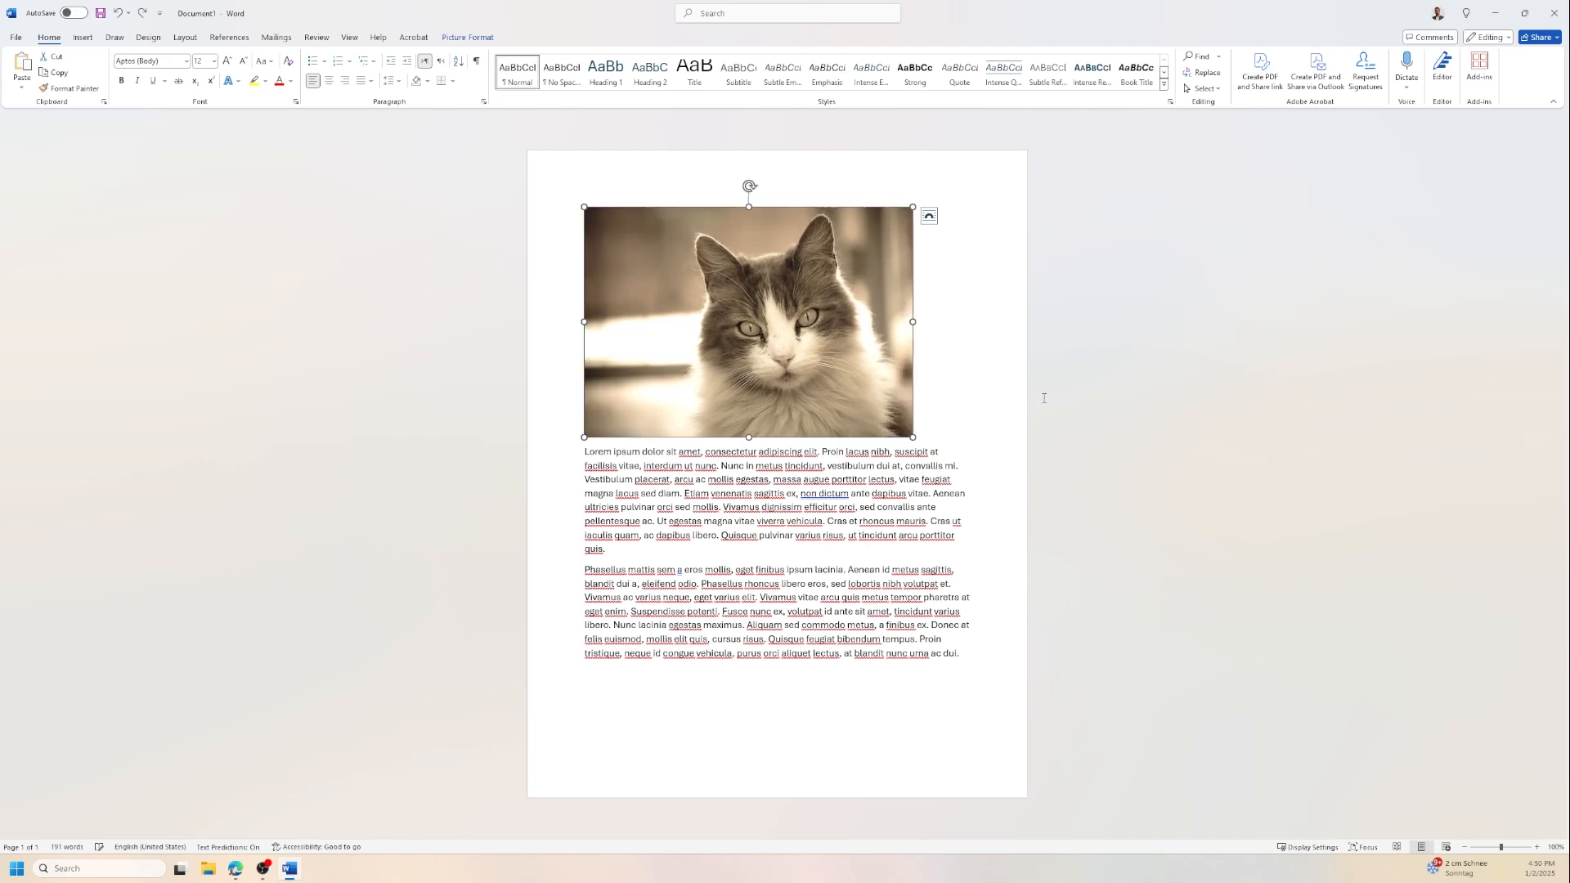
{"action": "left_click", "coordinate": [966, 368]}
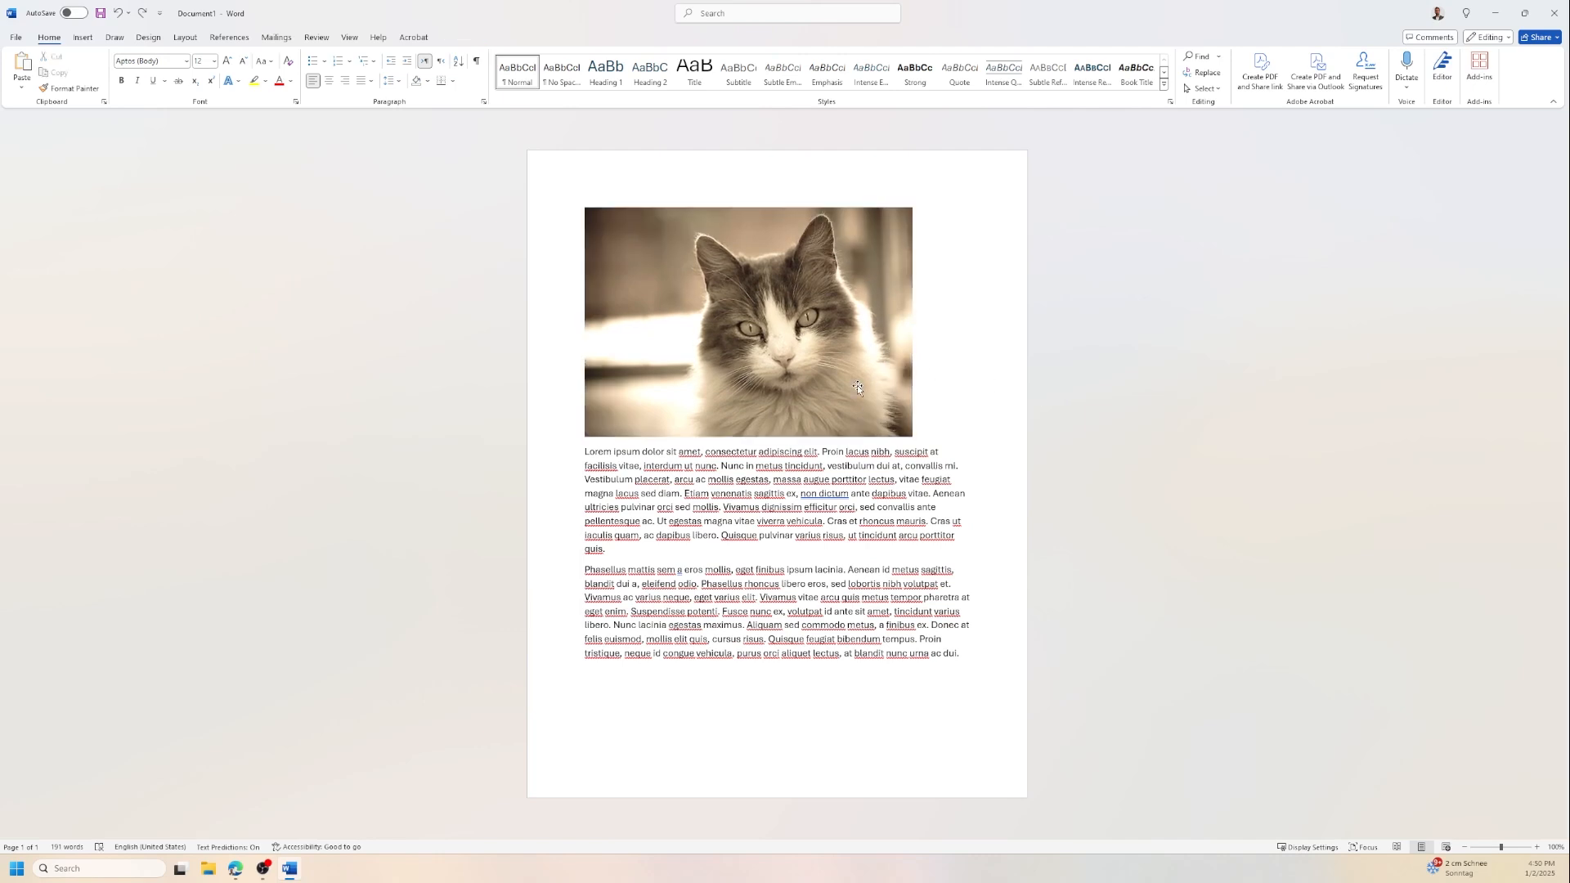
Widen the crop frame beyond both sides of the cat picture to about 19.8 cm, and fit the whole image inside it.
{"action": "left_click", "coordinate": [857, 385]}
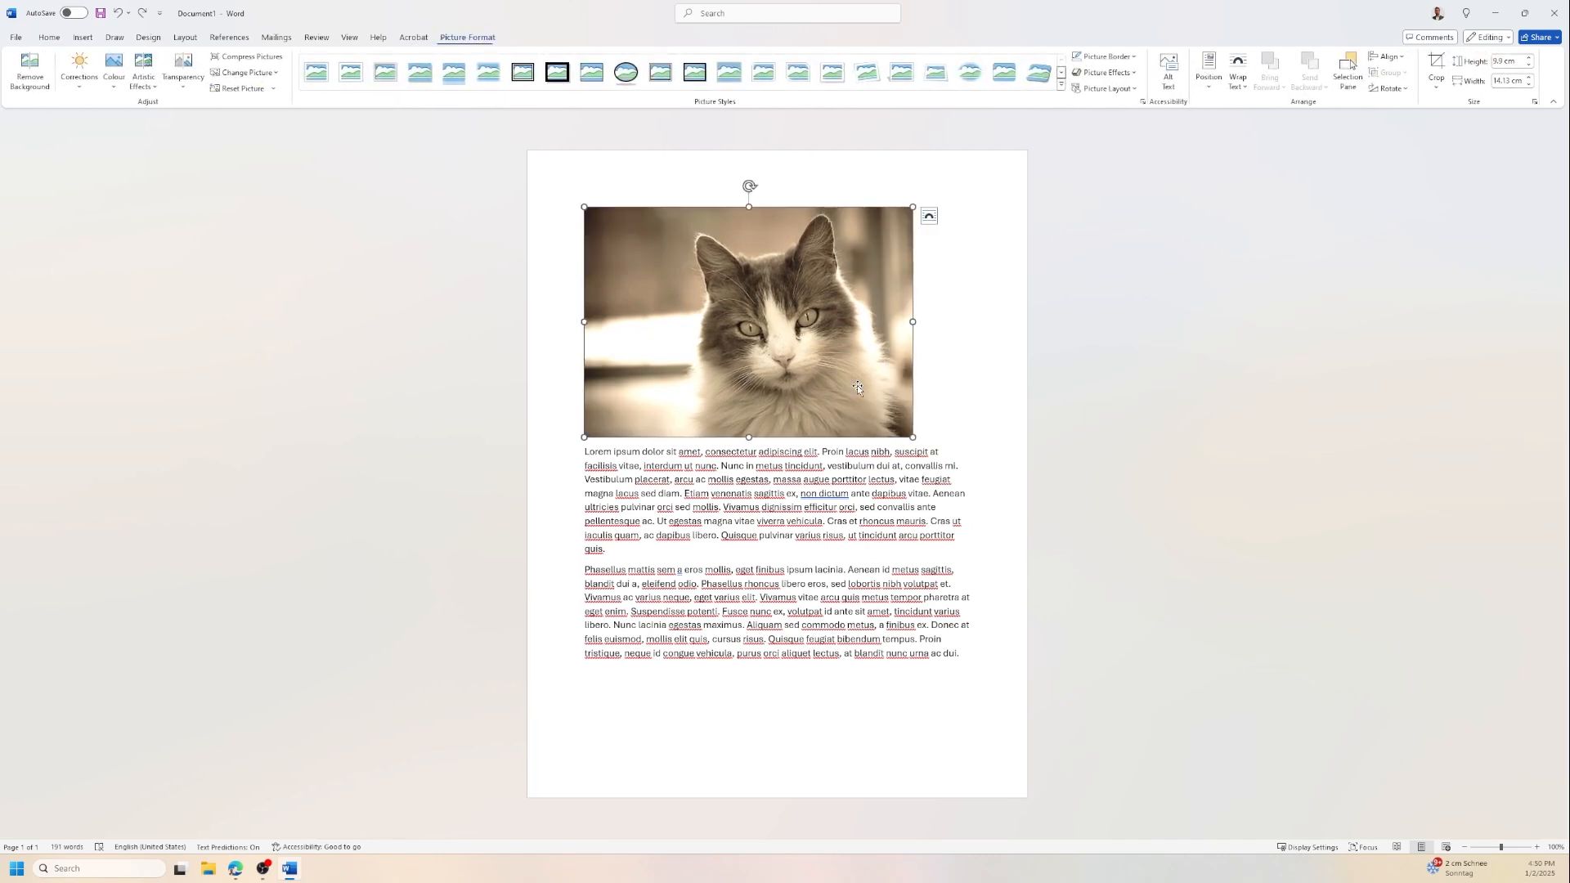
{"action": "left_click", "coordinate": [1442, 91]}
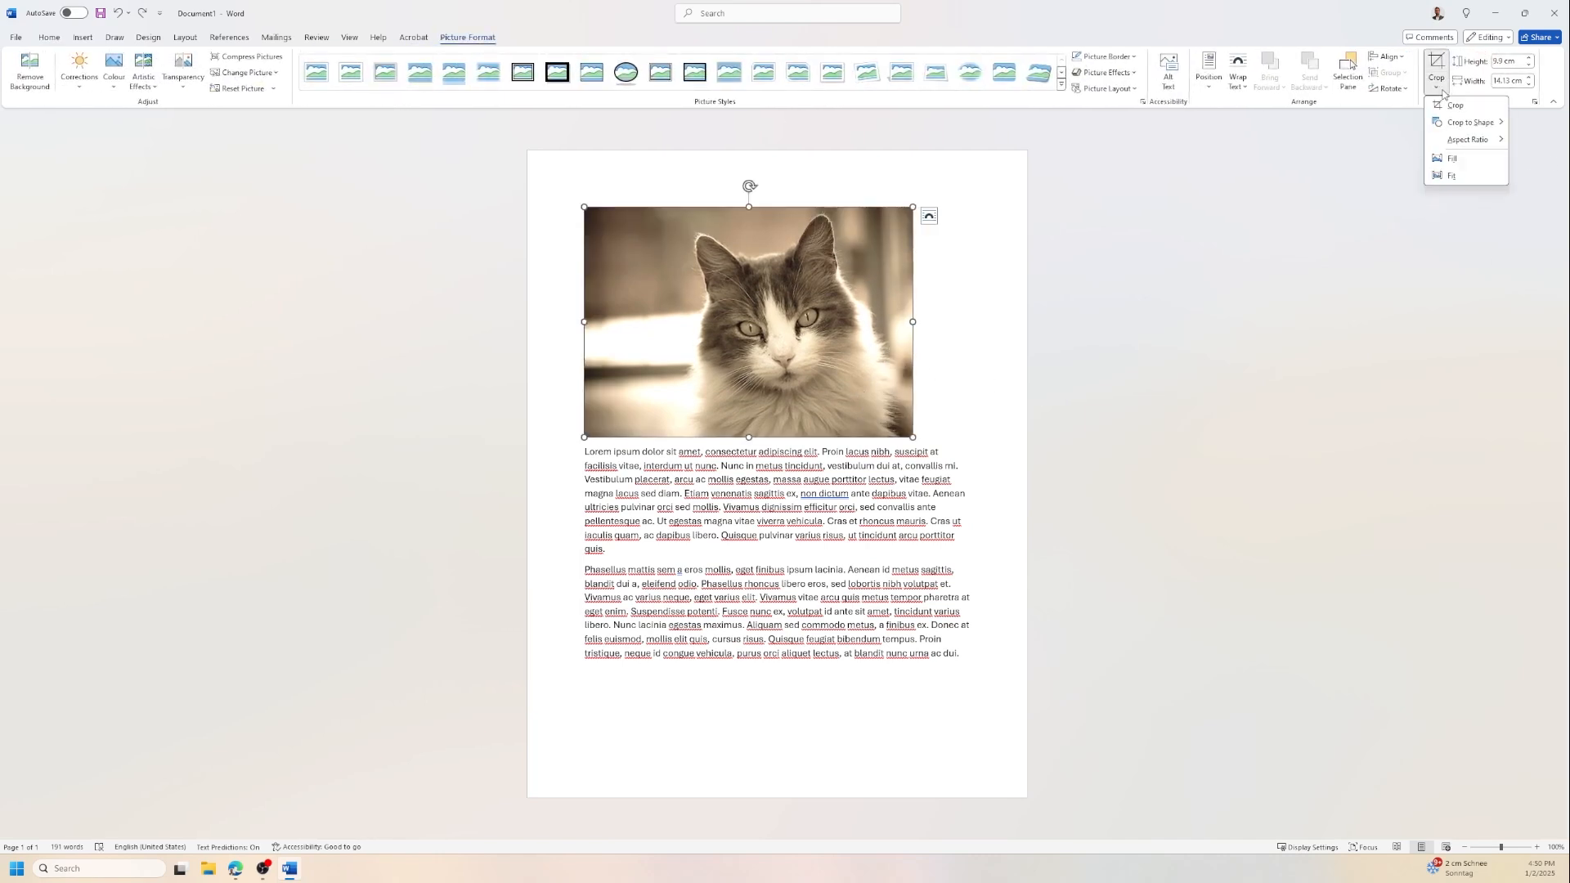
{"action": "left_click", "coordinate": [1441, 178]}
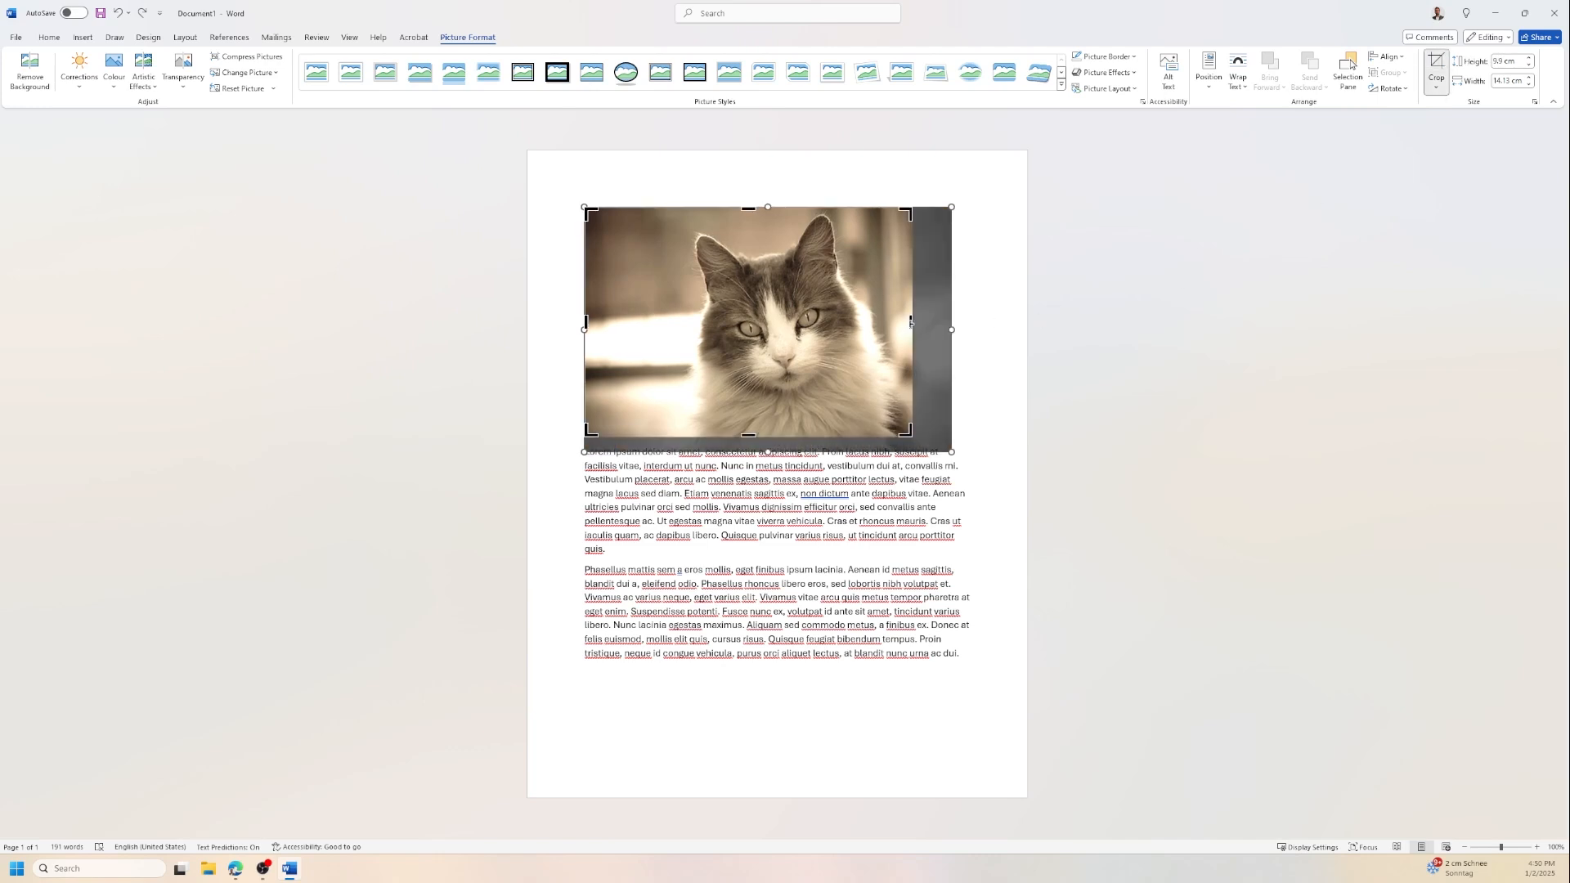
{"action": "left_click_drag", "start_coordinate": [912, 322], "coordinate": [1004, 321]}
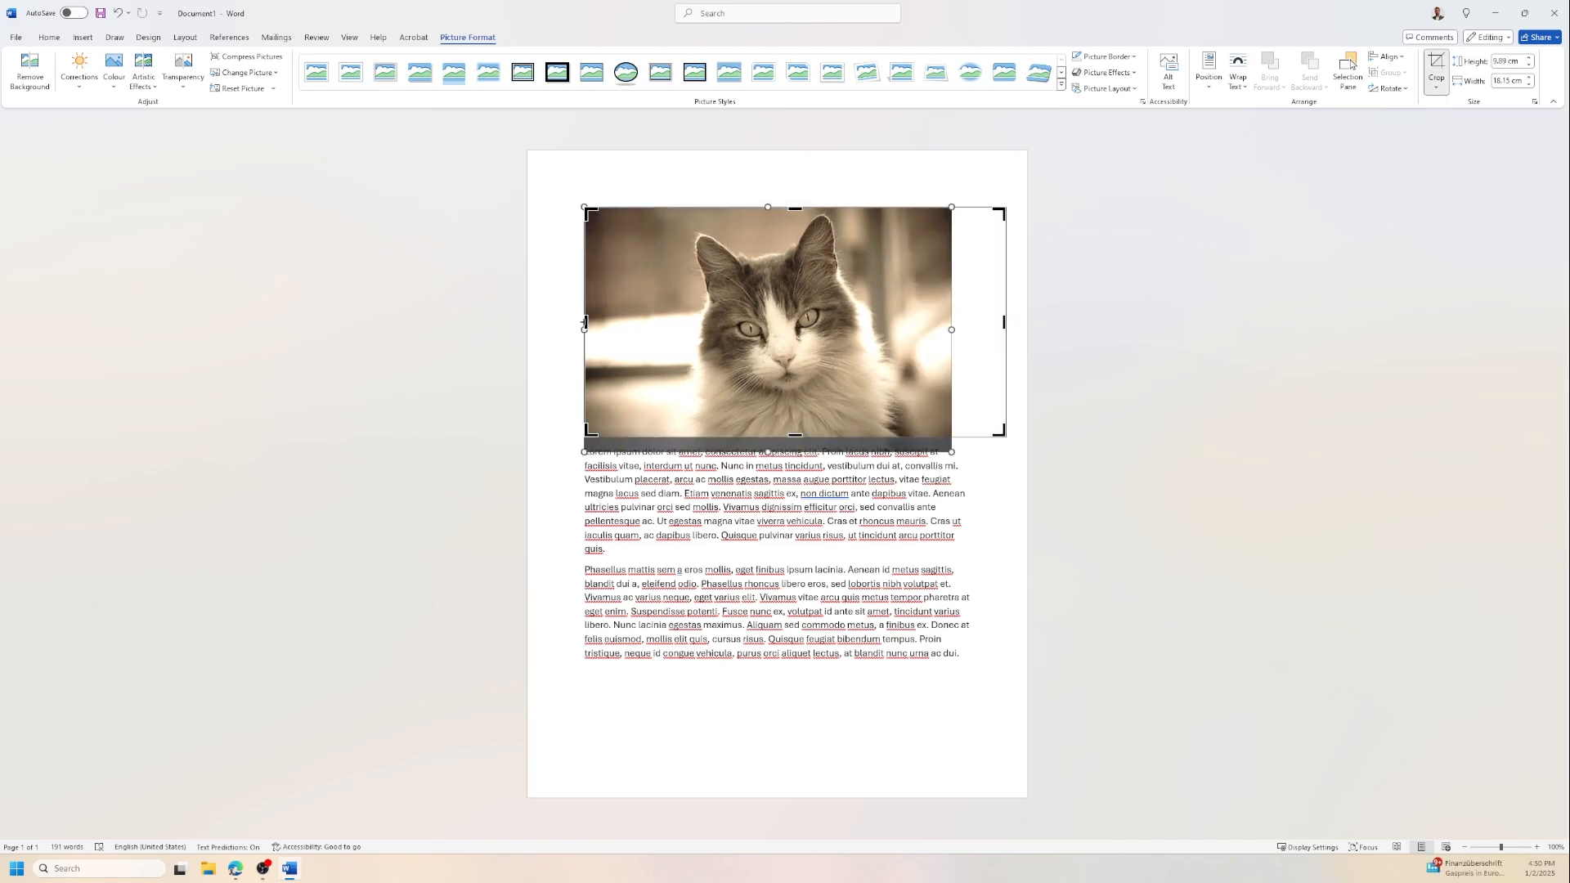
{"action": "left_click_drag", "start_coordinate": [584, 322], "coordinate": [543, 326]}
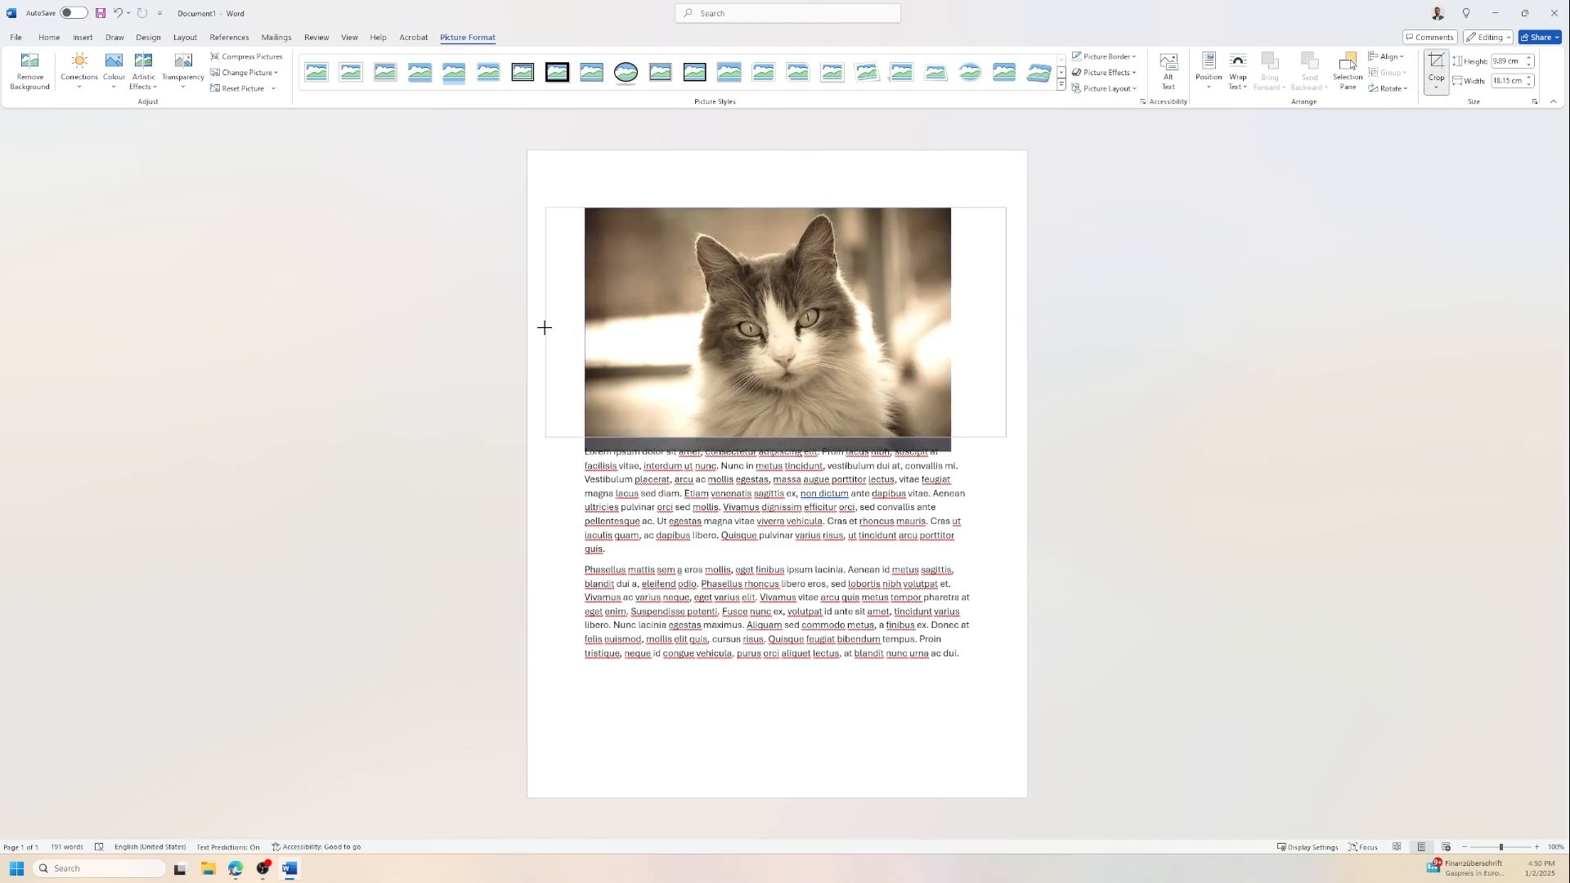
{"action": "left_click", "coordinate": [1439, 90]}
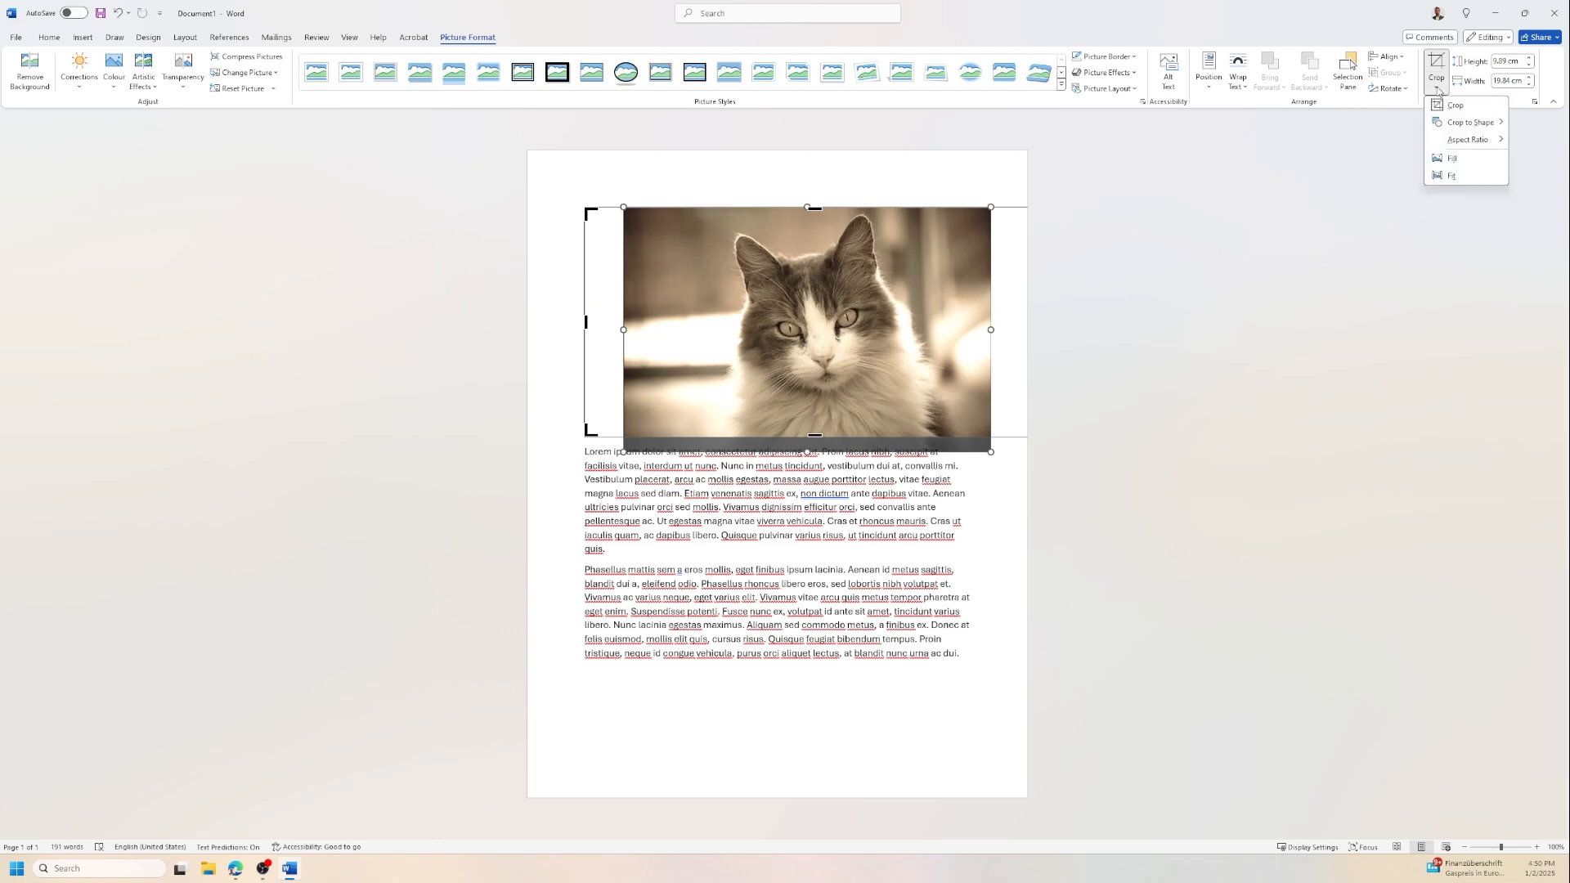
{"action": "left_click", "coordinate": [1456, 179]}
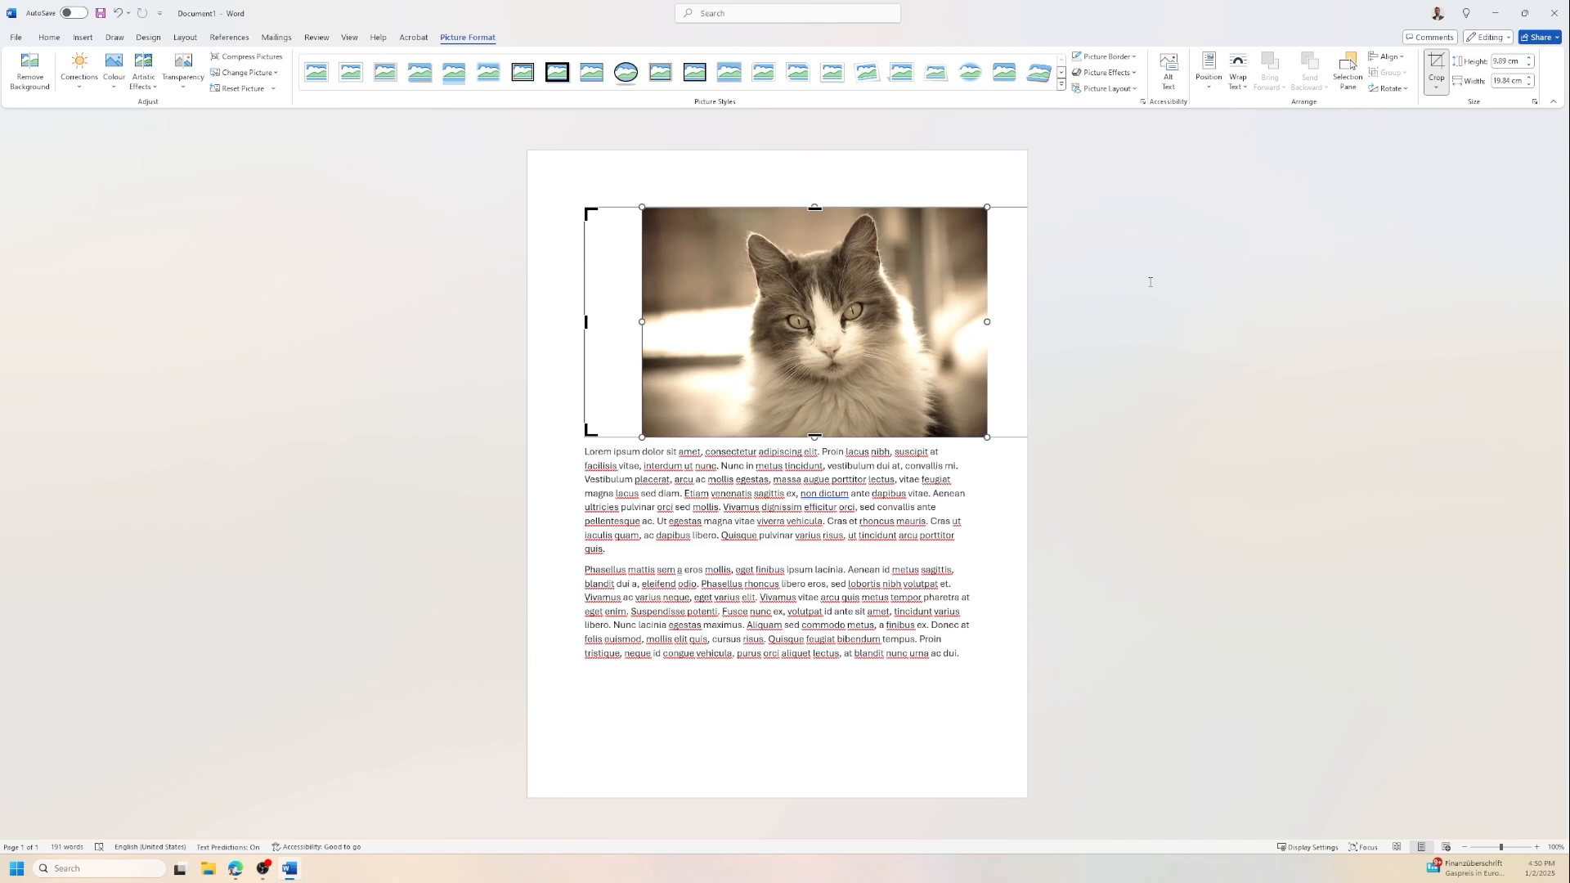
Undo the fit and the crop changes to restore the full, uncropped cat picture.
{"action": "key", "text": "ctrl+z"}
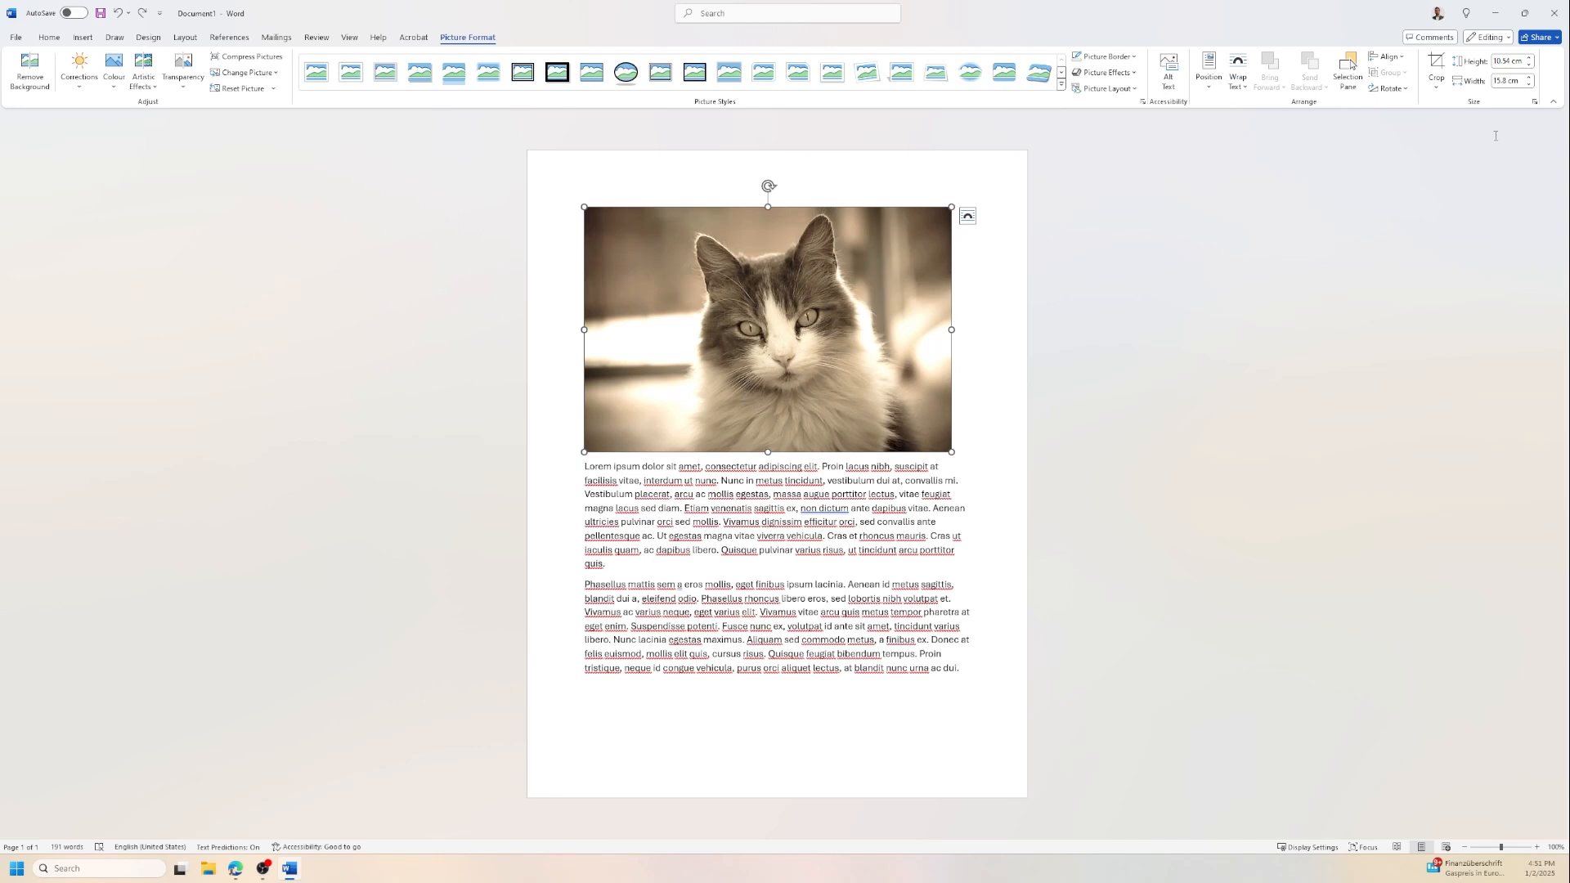
Crop the cat picture to a 1:1 square aspect ratio and an oval shape to make a circle, and deselect it.
{"action": "left_click", "coordinate": [1442, 88]}
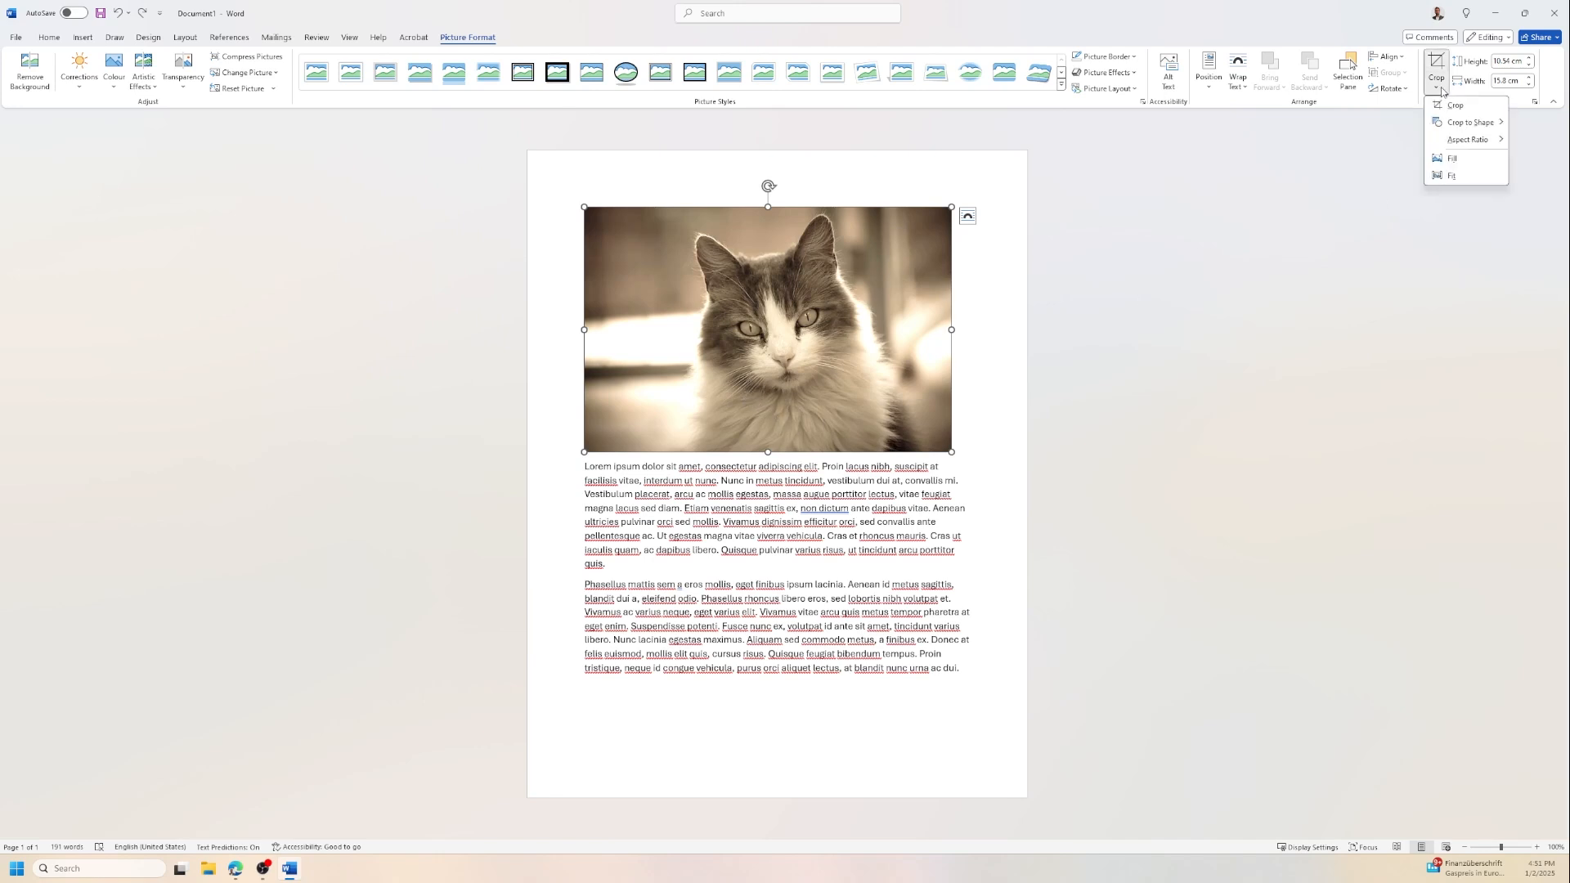
{"action": "mouse_move", "coordinate": [1463, 123]}
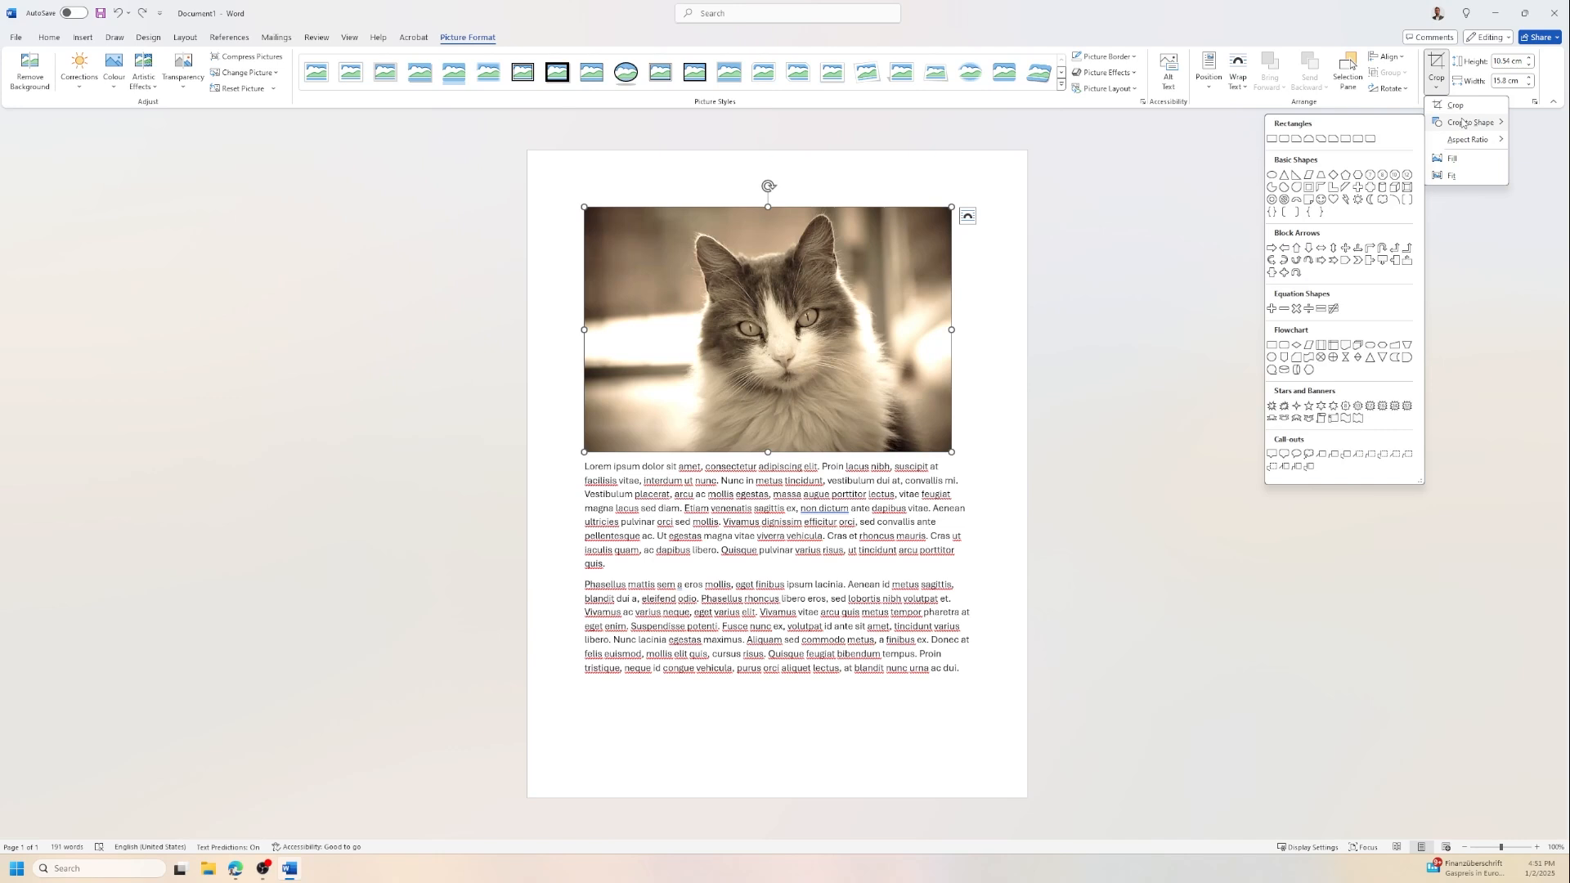
{"action": "mouse_move", "coordinate": [1497, 148]}
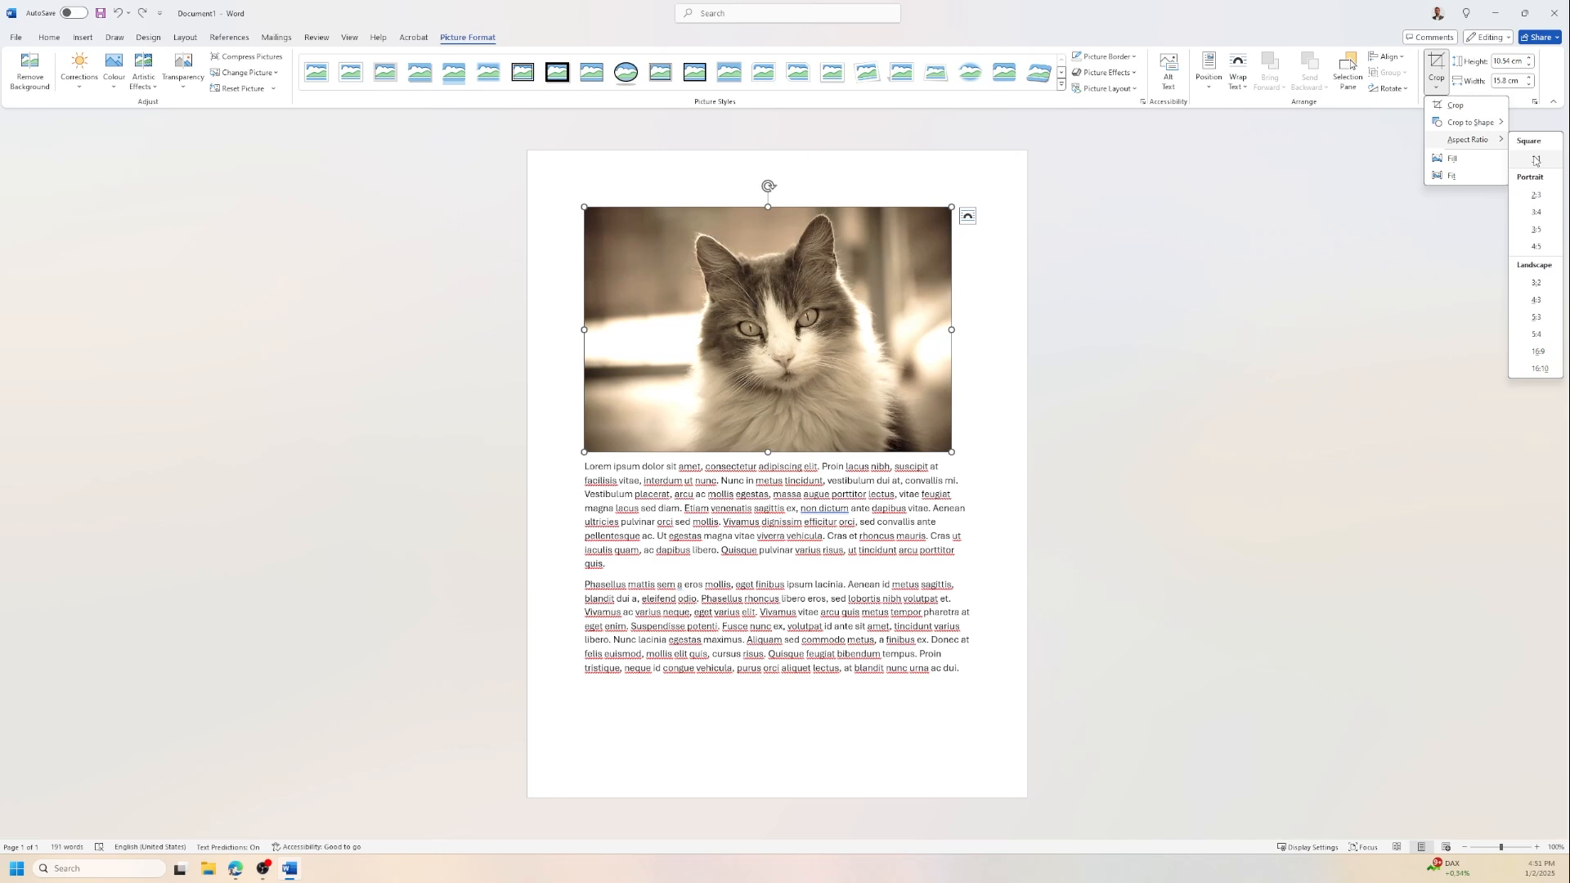
{"action": "left_click", "coordinate": [1535, 161]}
{"action": "left_click", "coordinate": [1436, 82]}
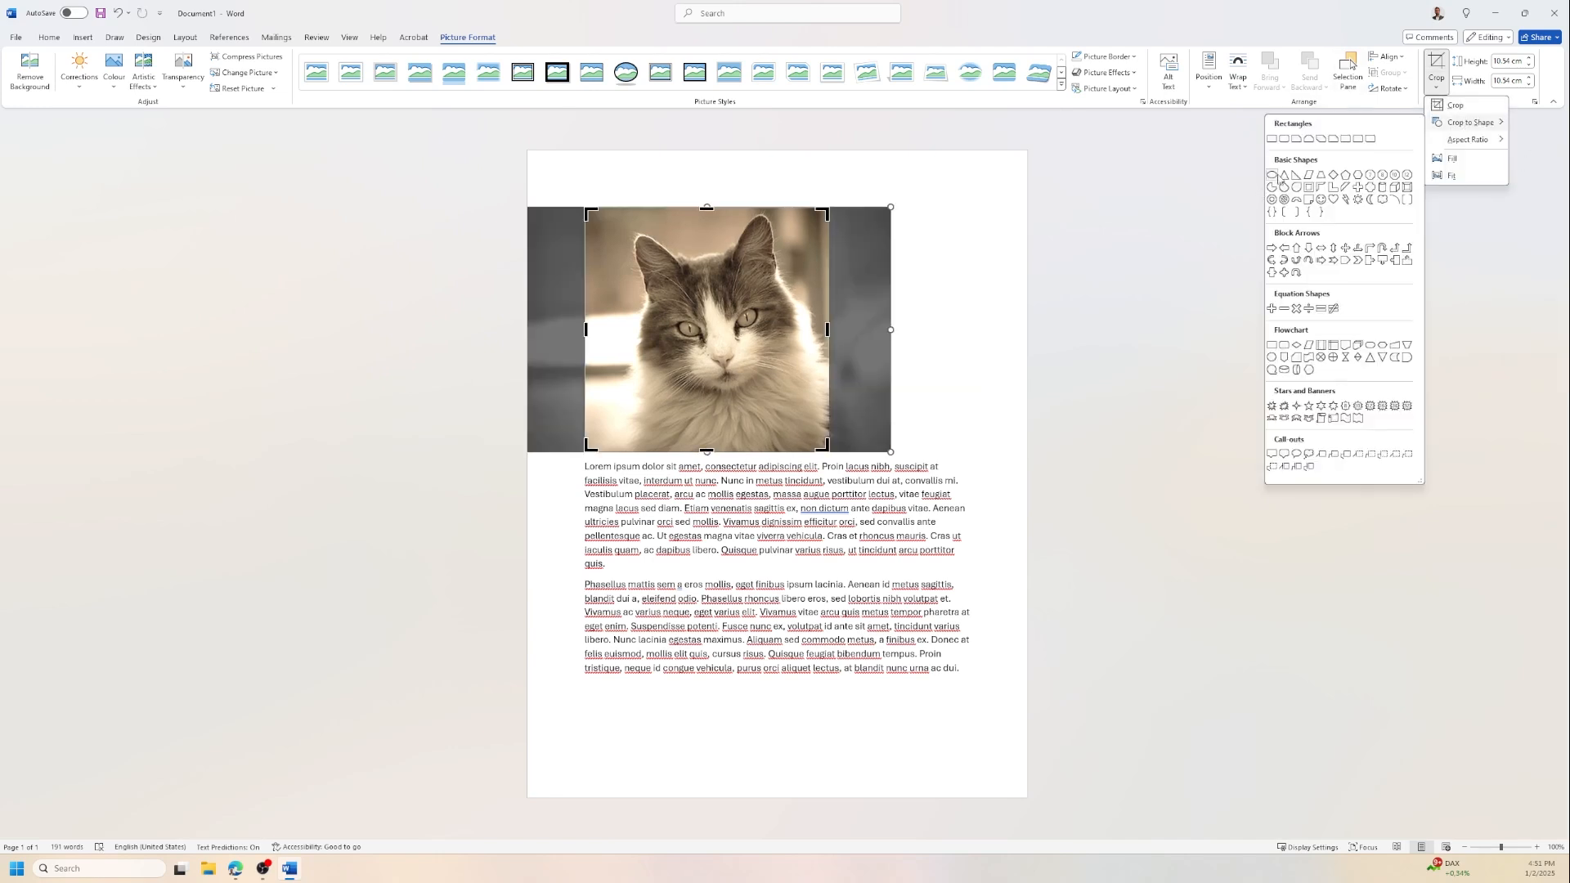
{"action": "left_click", "coordinate": [1272, 175]}
{"action": "left_click", "coordinate": [995, 287]}
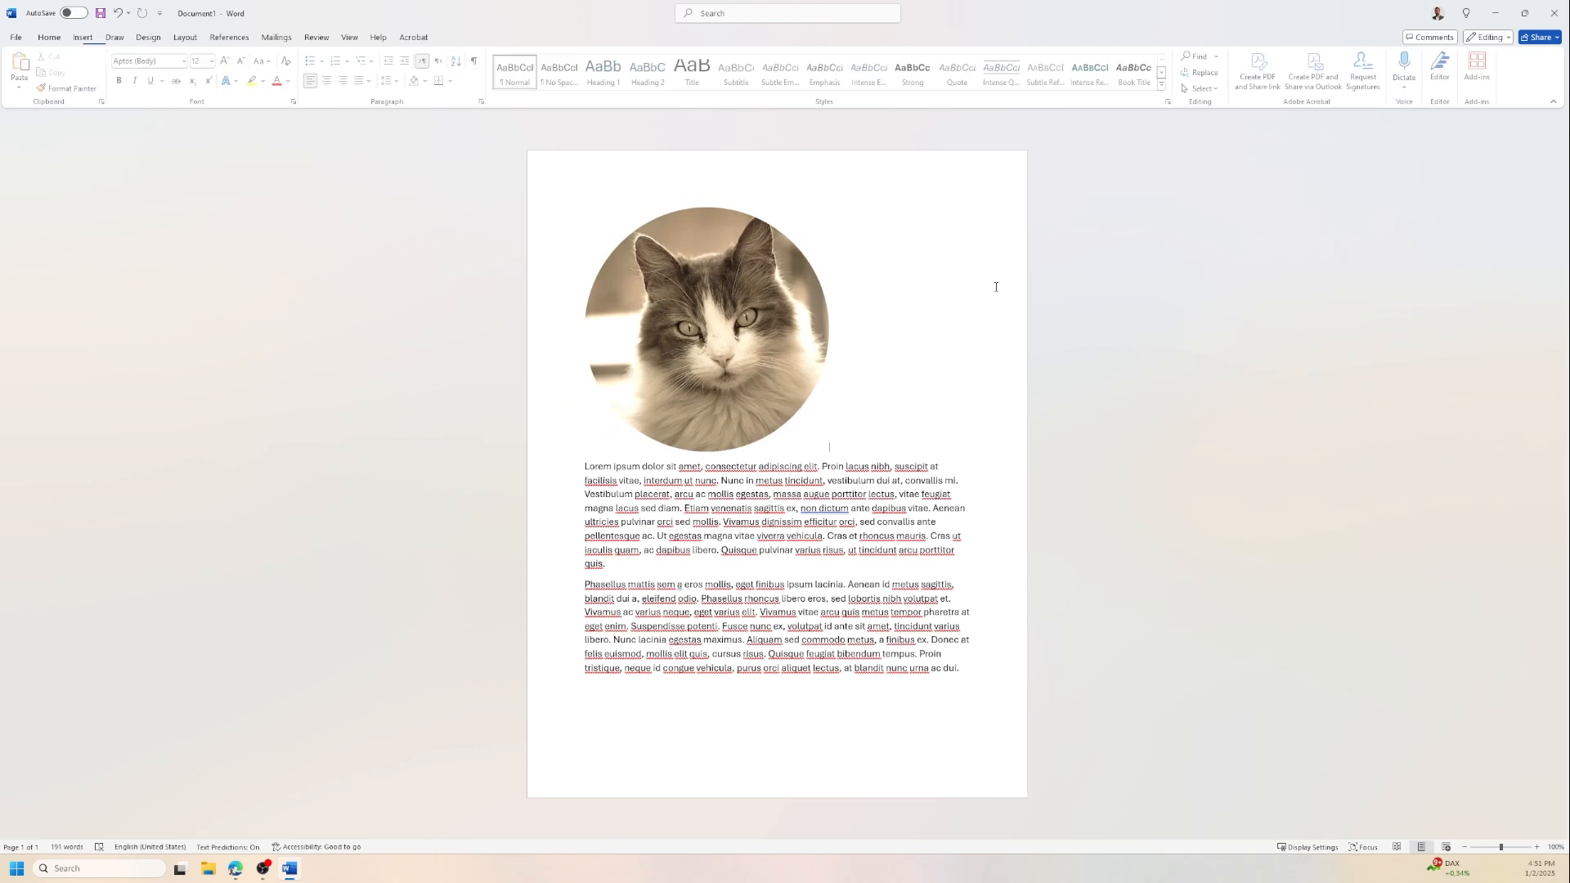
Undo the circular crop to bring back the full rectangular cat picture, and deselect it.
{"action": "left_click", "coordinate": [621, 409]}
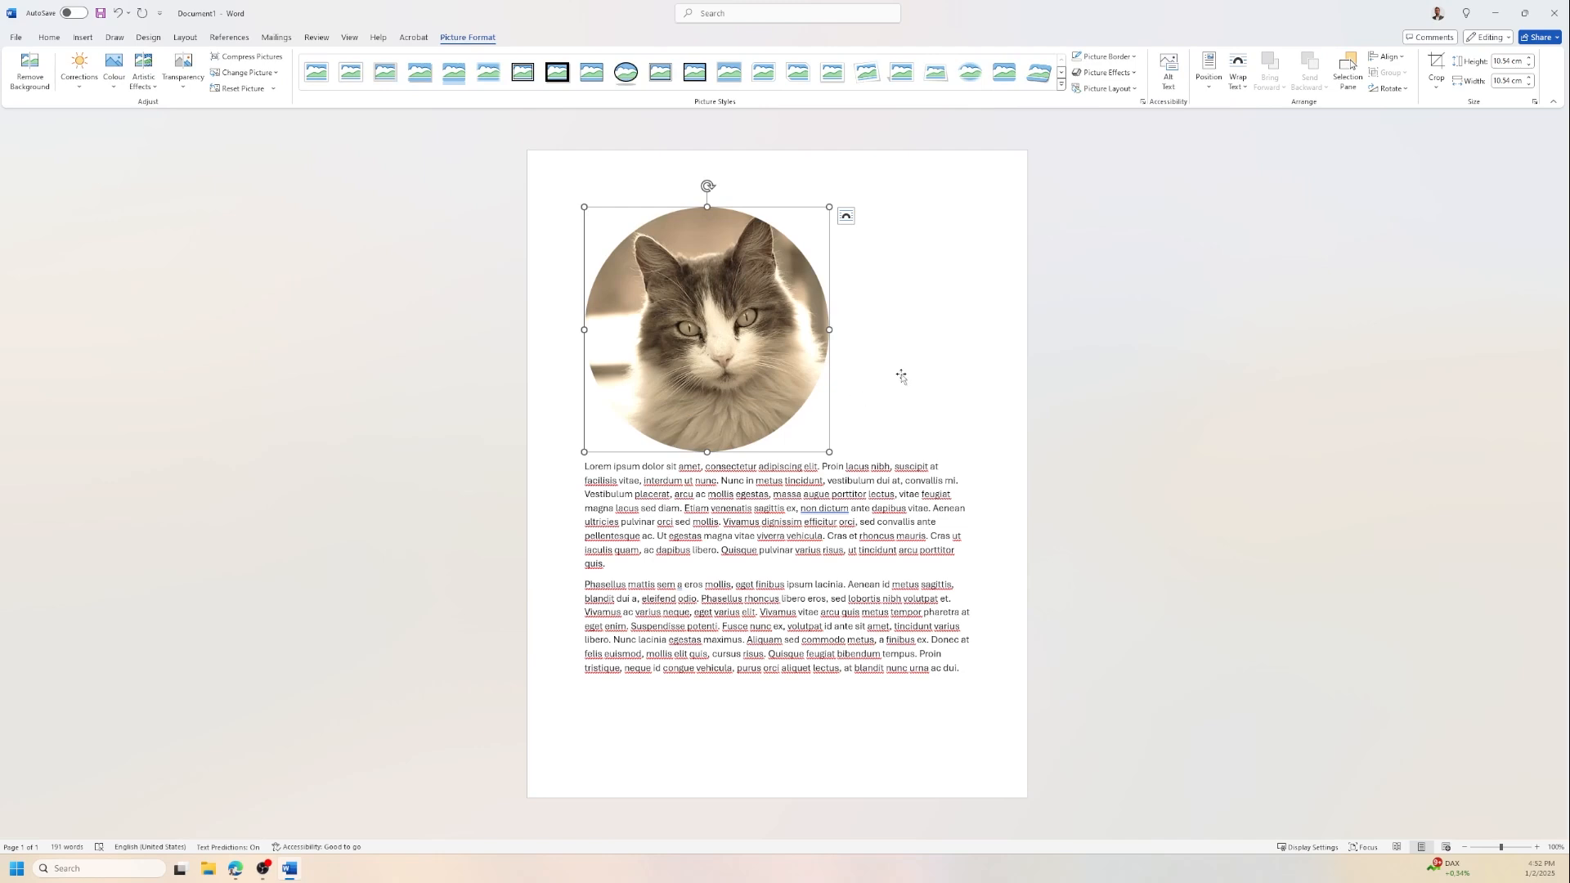
{"action": "key", "text": "ctrl+z"}
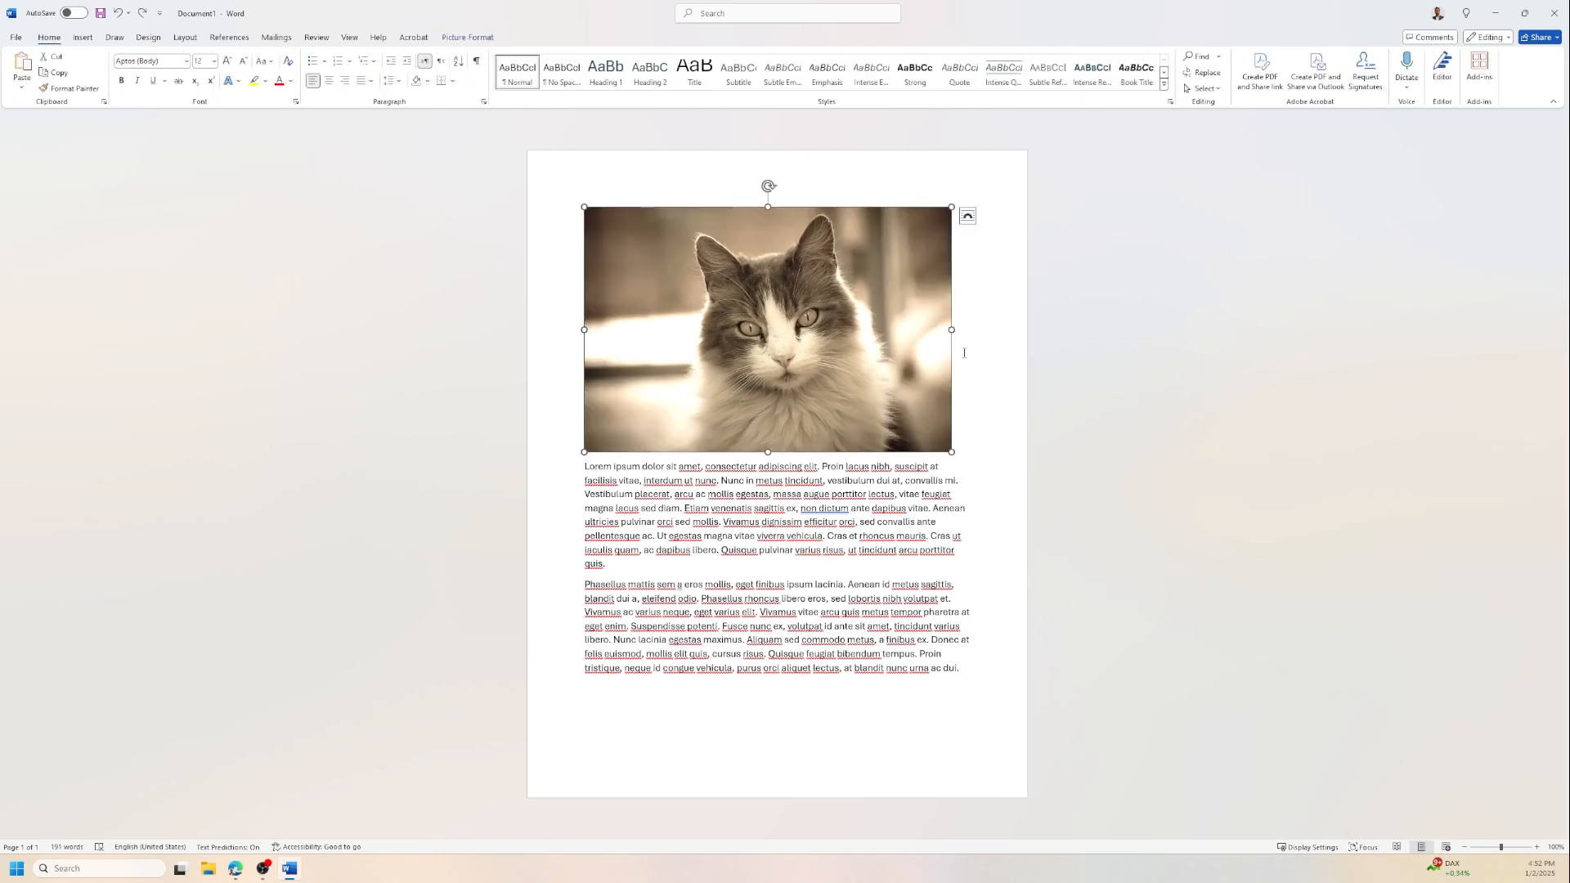
{"action": "left_click", "coordinate": [987, 346]}
Set the selected cat picture's alignment reference to the margin, switch it back to the page, and review the alignment options.
{"action": "left_click", "coordinate": [807, 360]}
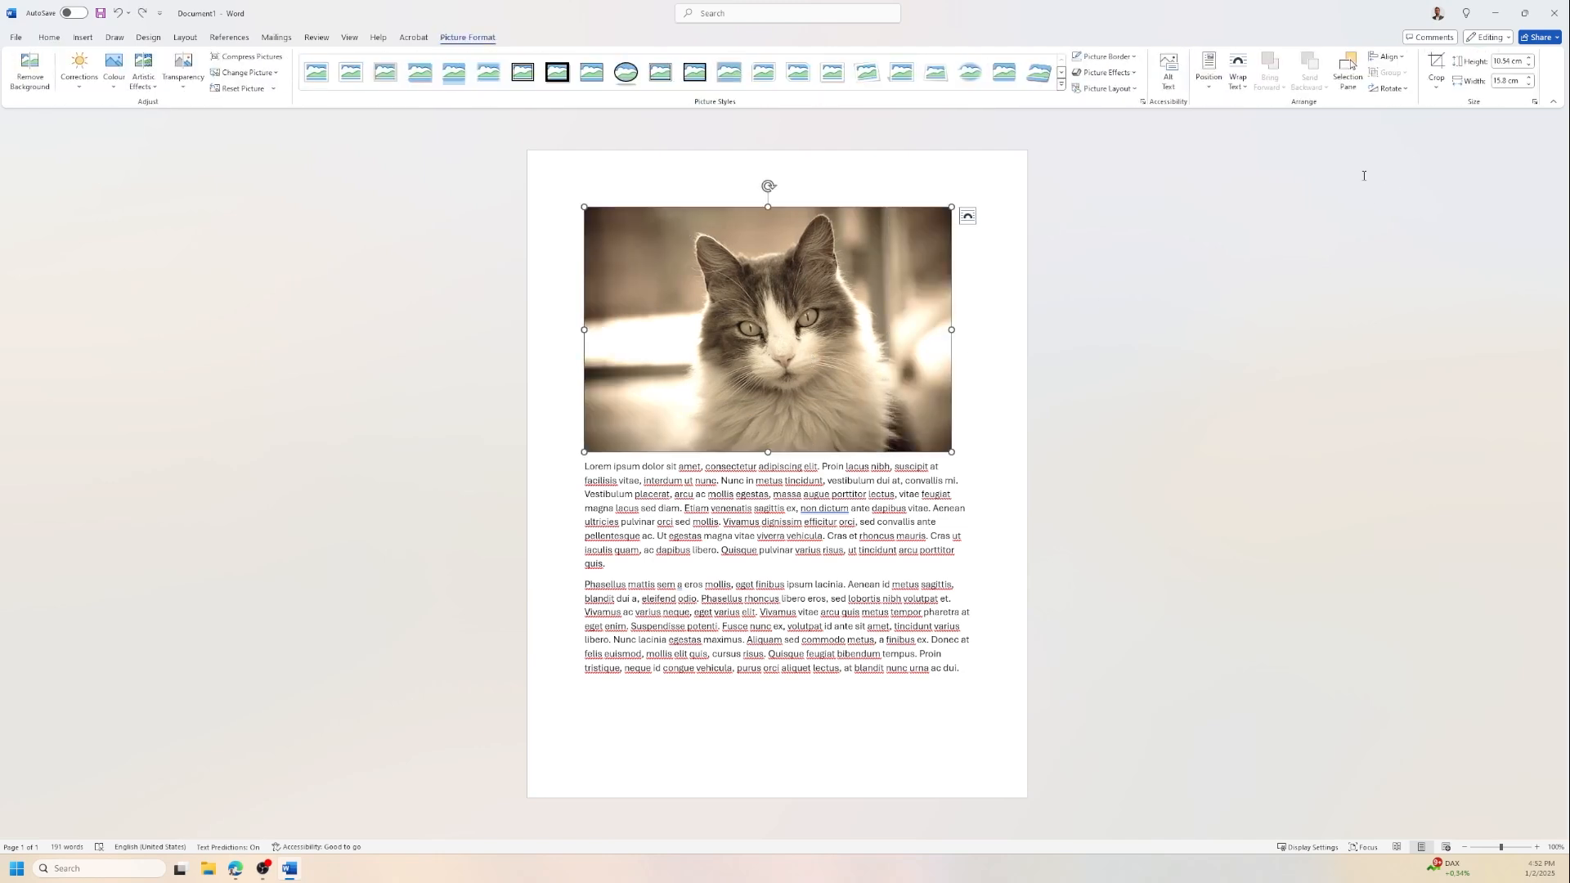
{"action": "left_click", "coordinate": [1389, 57]}
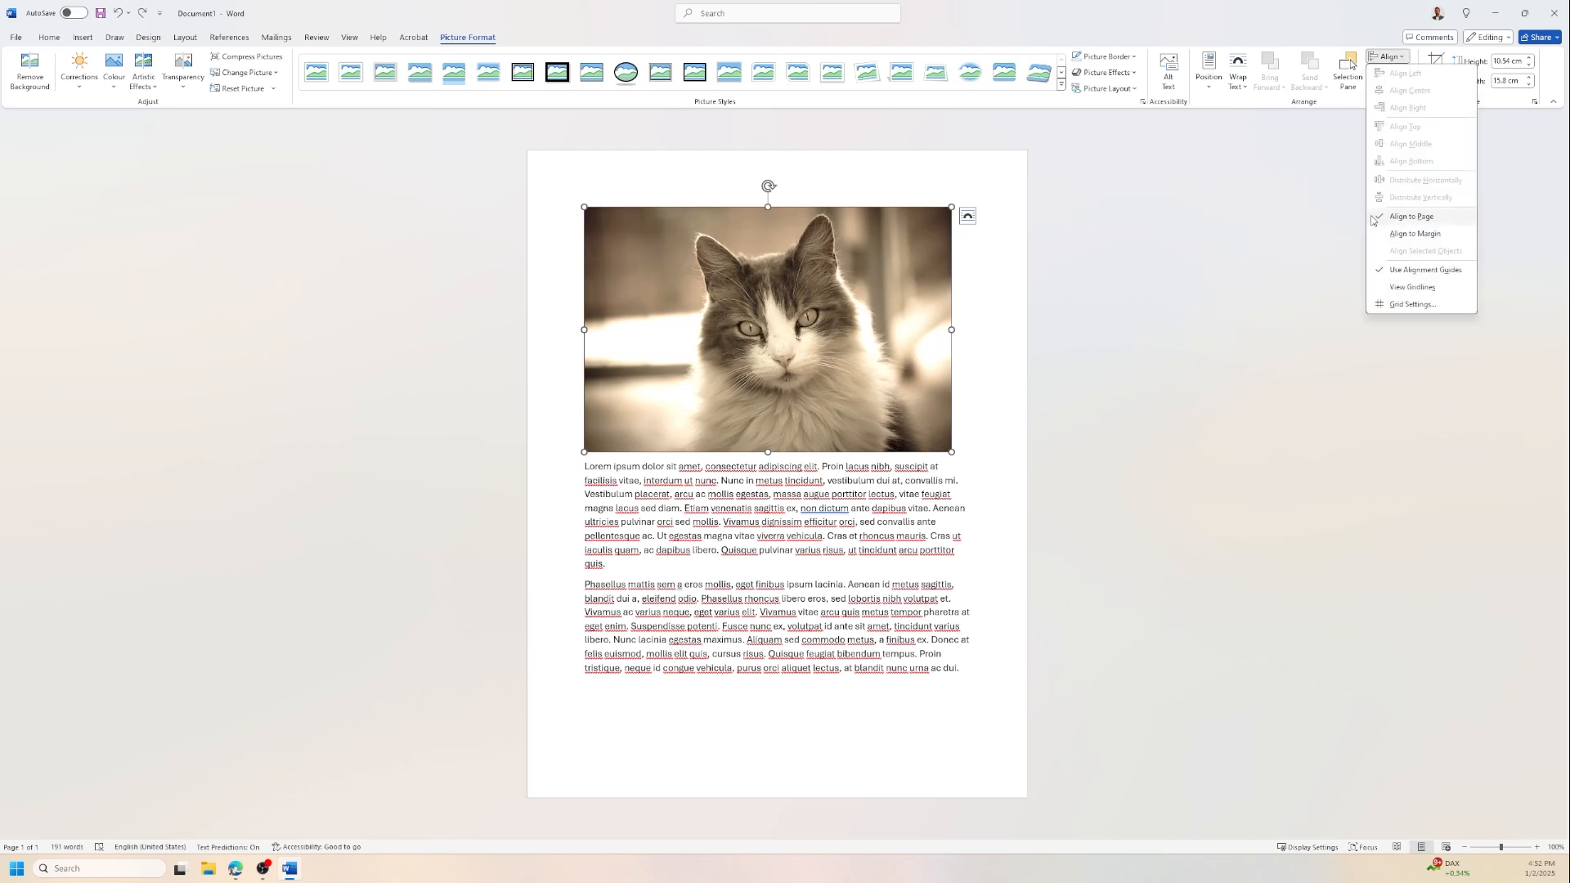
{"action": "left_click", "coordinate": [1394, 234]}
{"action": "left_click", "coordinate": [1395, 59]}
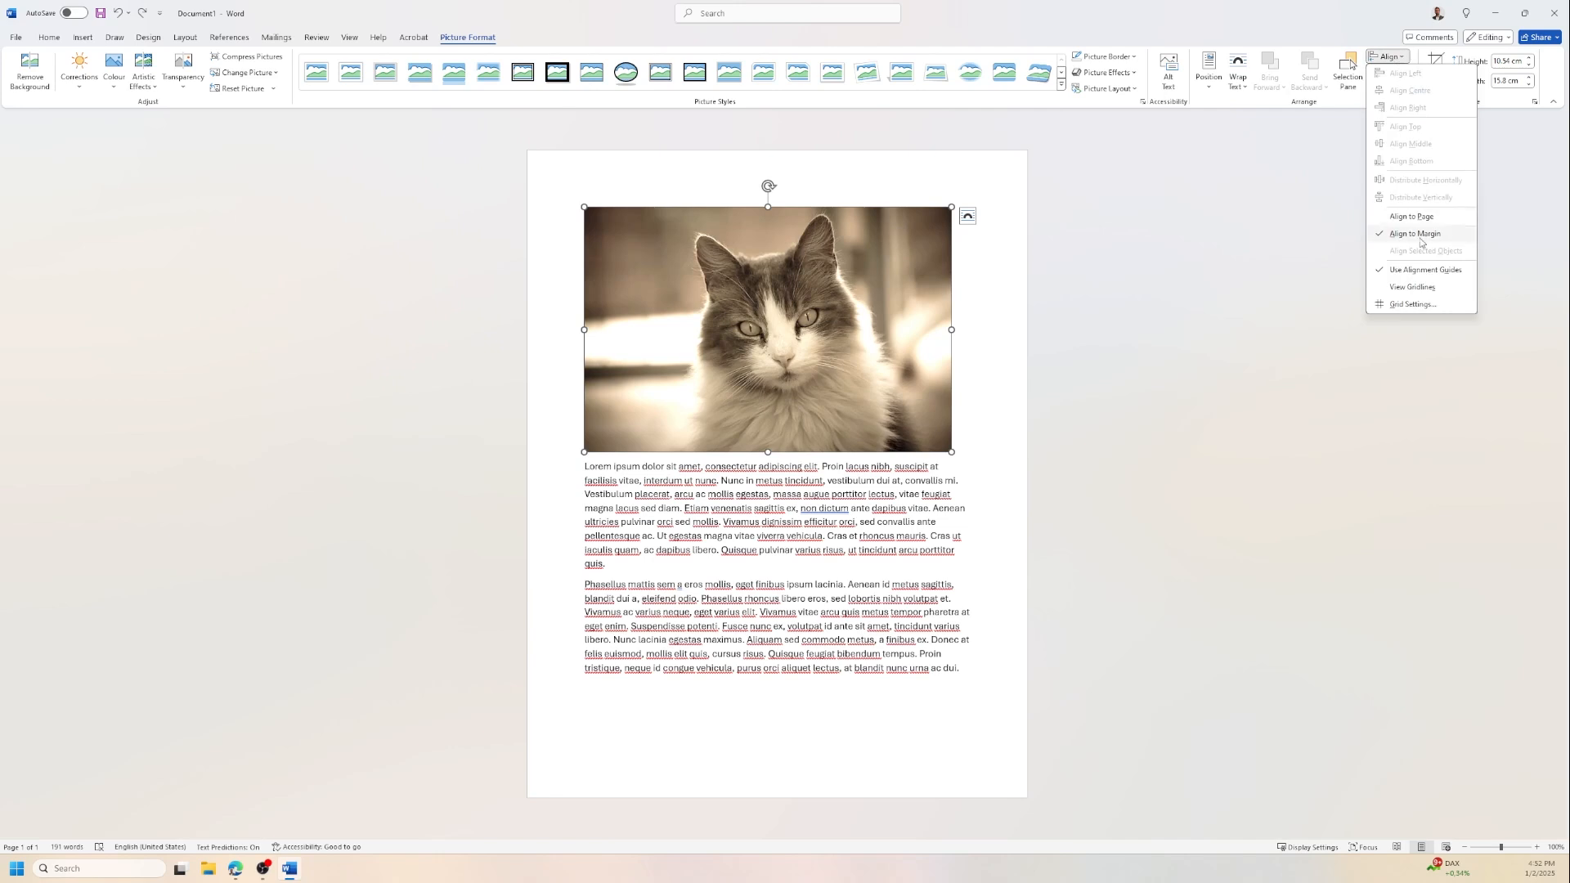
{"action": "left_click", "coordinate": [1408, 217]}
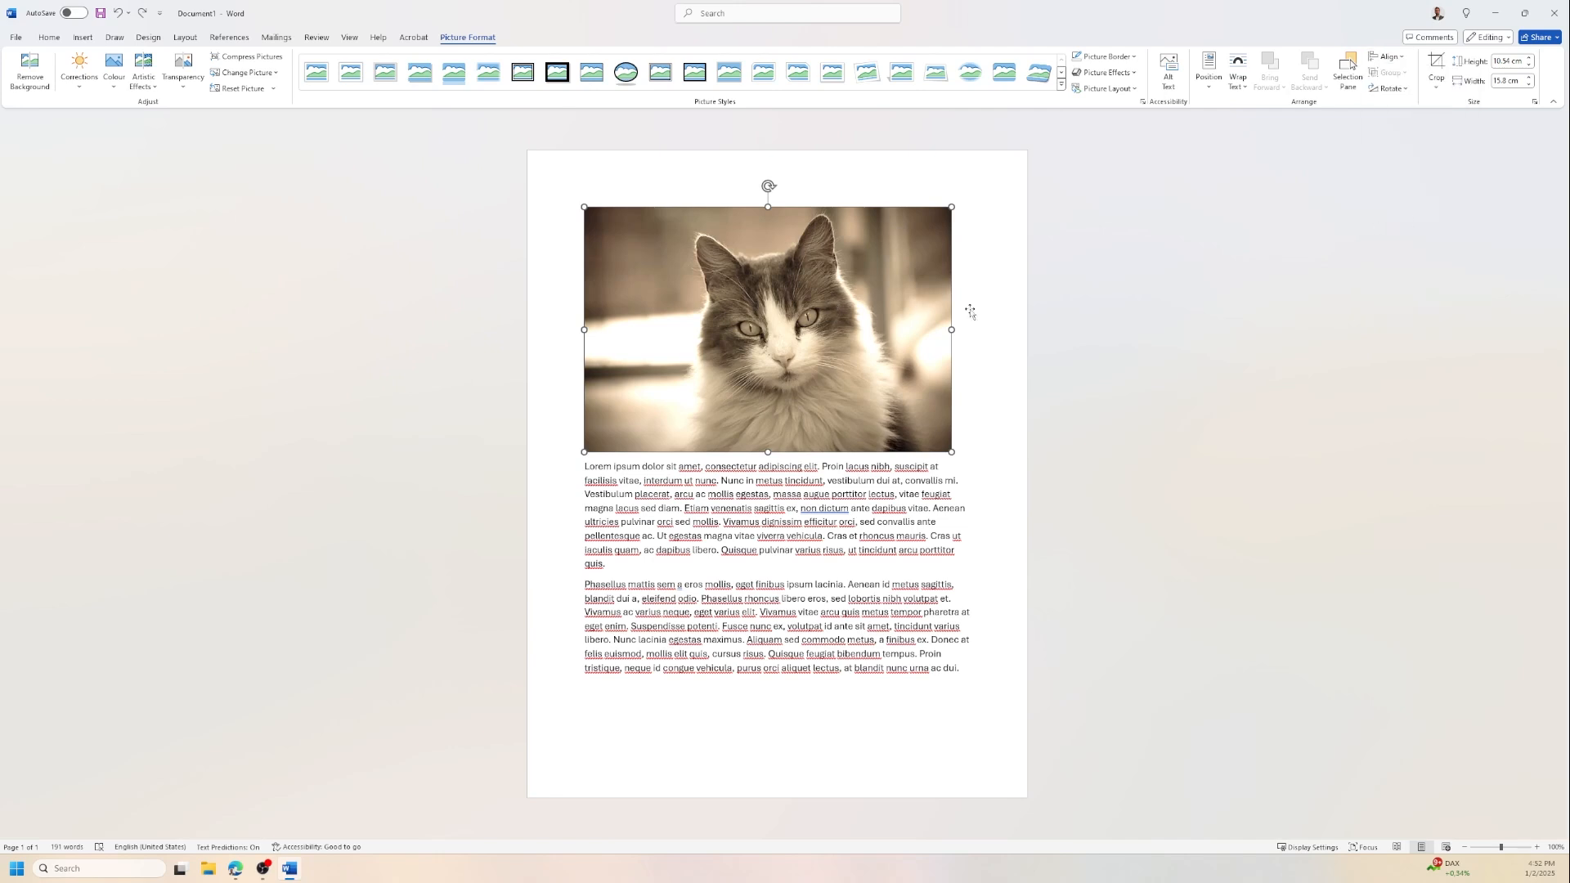
{"action": "left_click", "coordinate": [1381, 57]}
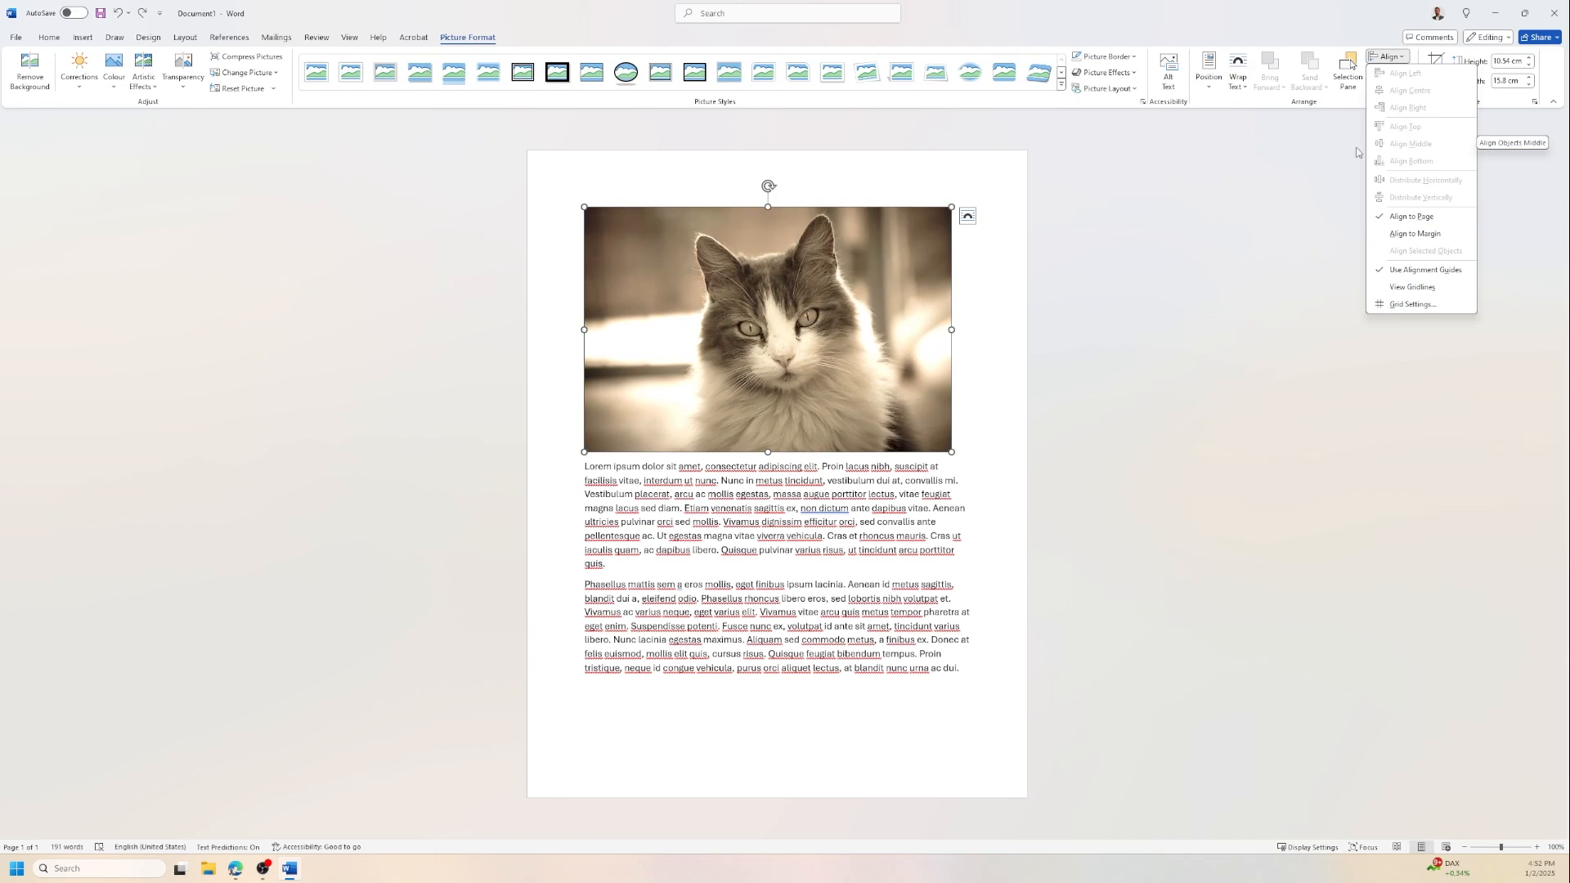
Review the rotate and flip options for the cat picture without applying any of them.
{"action": "left_click", "coordinate": [1340, 106]}
{"action": "left_click", "coordinate": [1398, 90]}
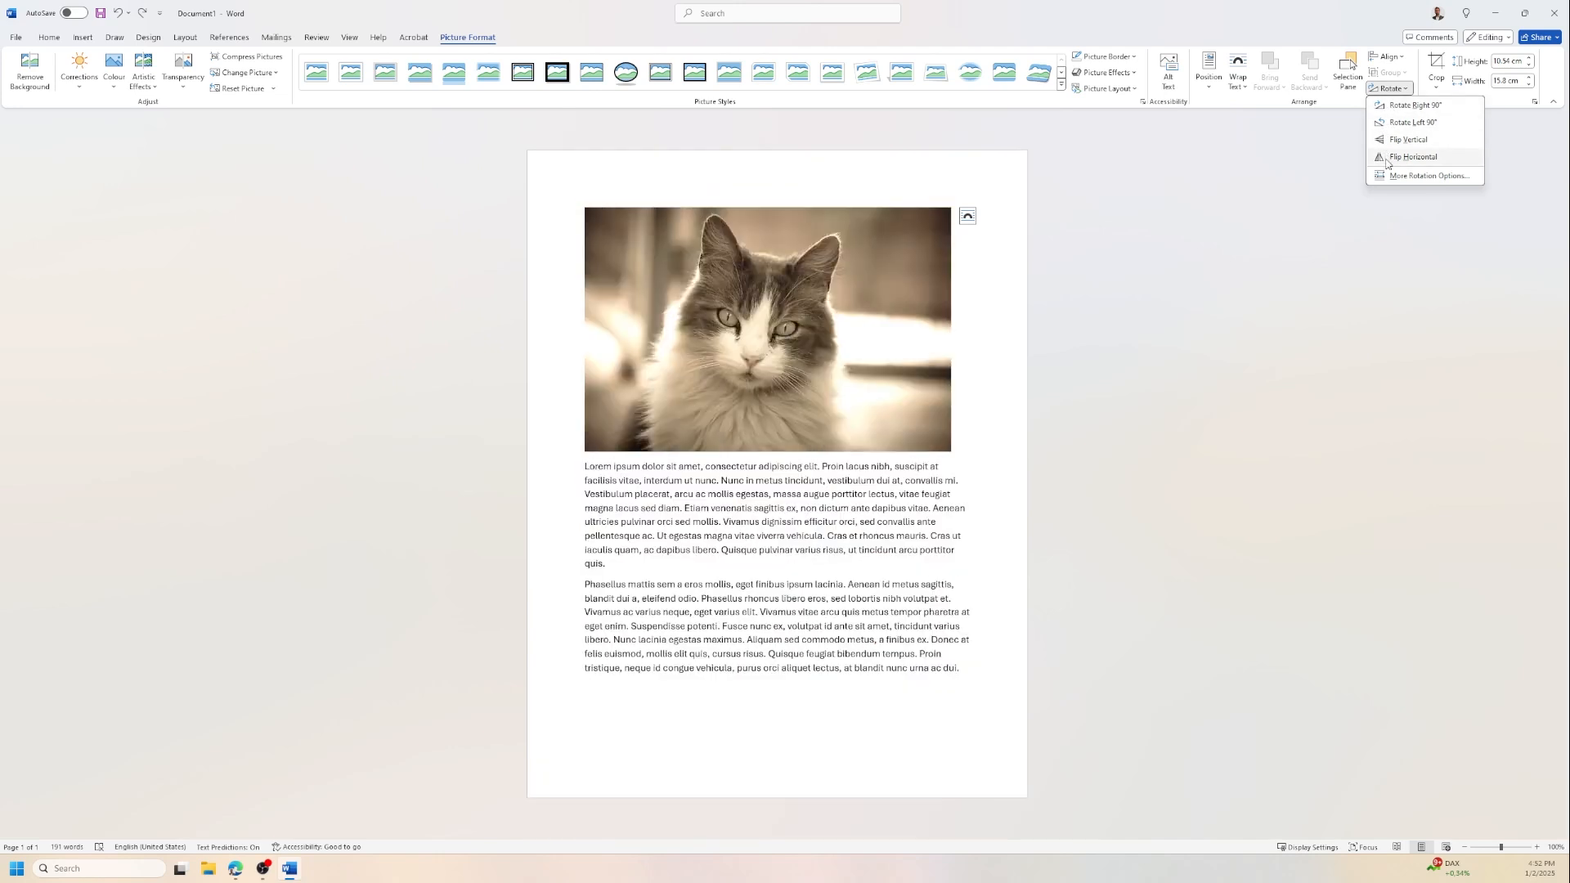
{"action": "left_click", "coordinate": [1322, 106]}
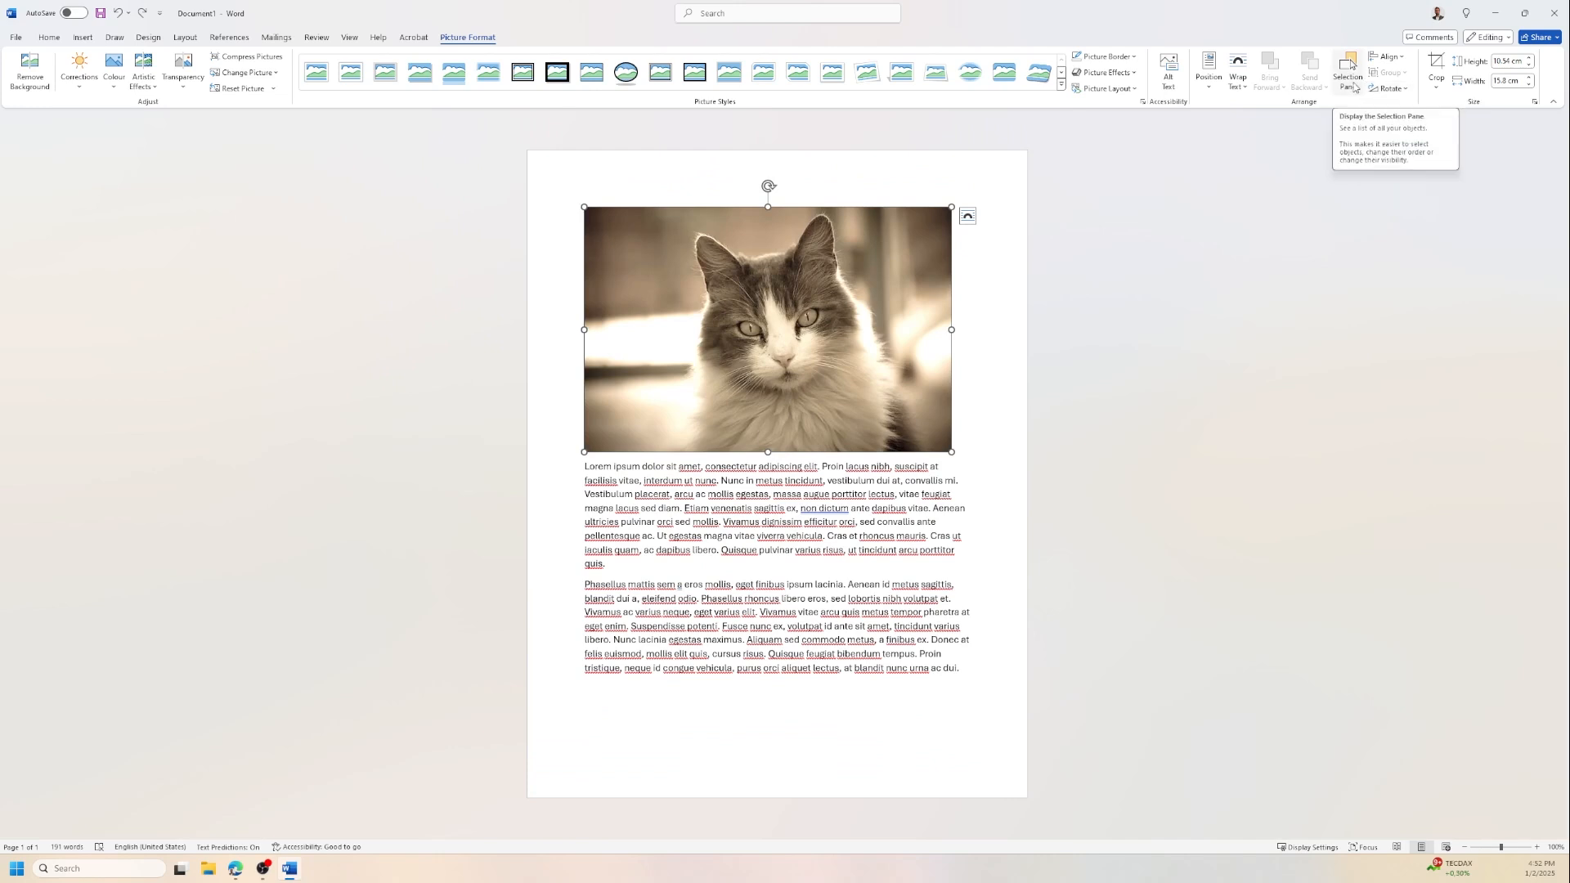
Display the list of the document's objects and reselect the cat picture after placing the cursor in the text.
{"action": "left_click", "coordinate": [1353, 87]}
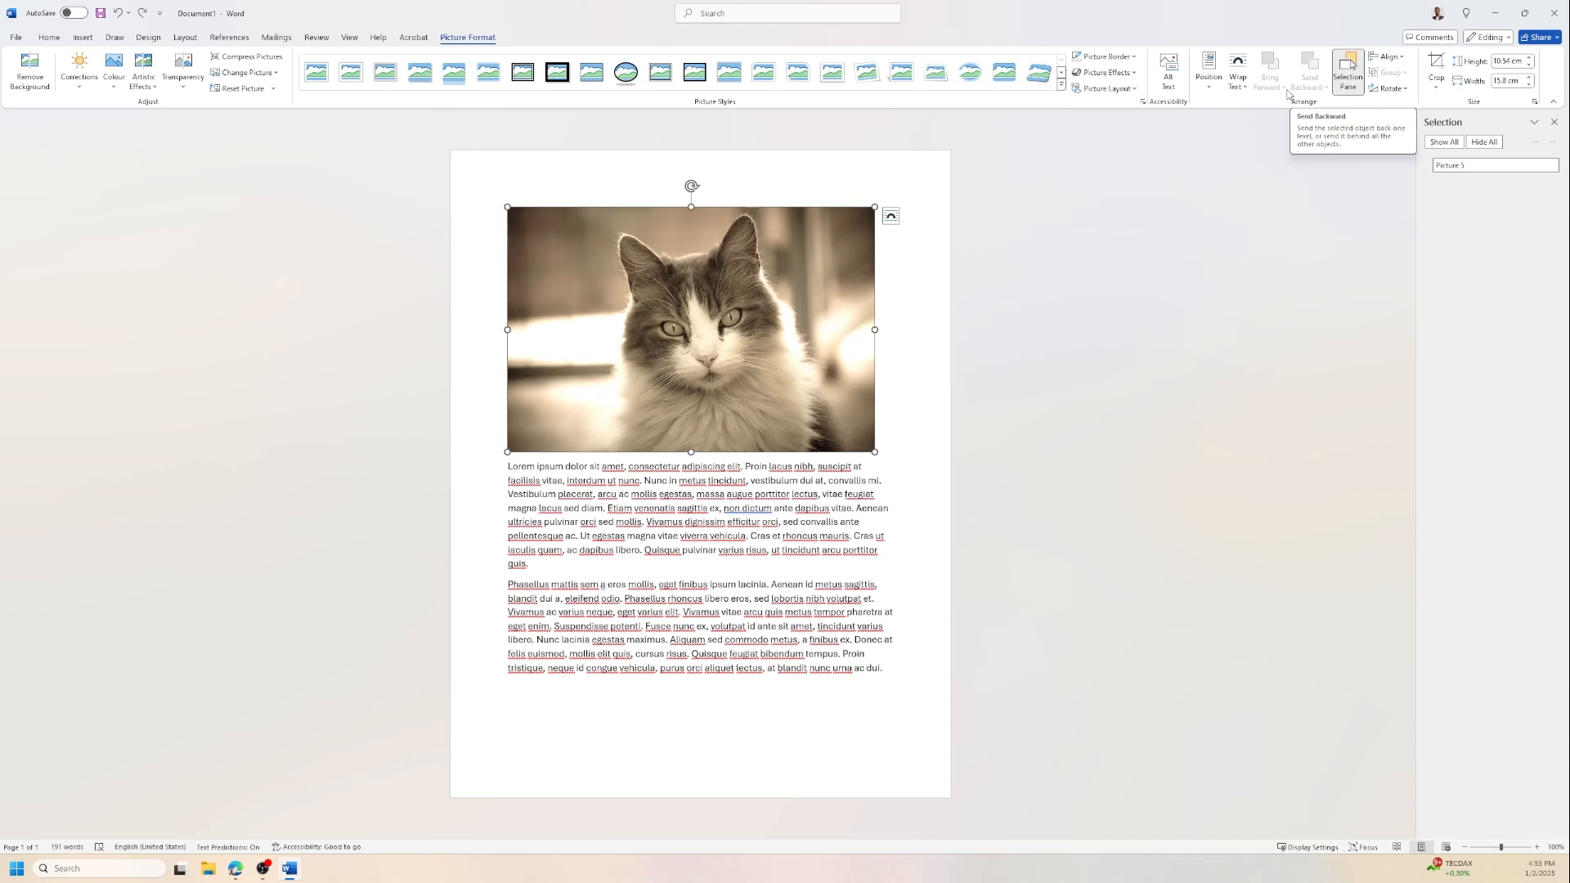
{"action": "left_click", "coordinate": [727, 535]}
{"action": "left_click", "coordinate": [728, 404]}
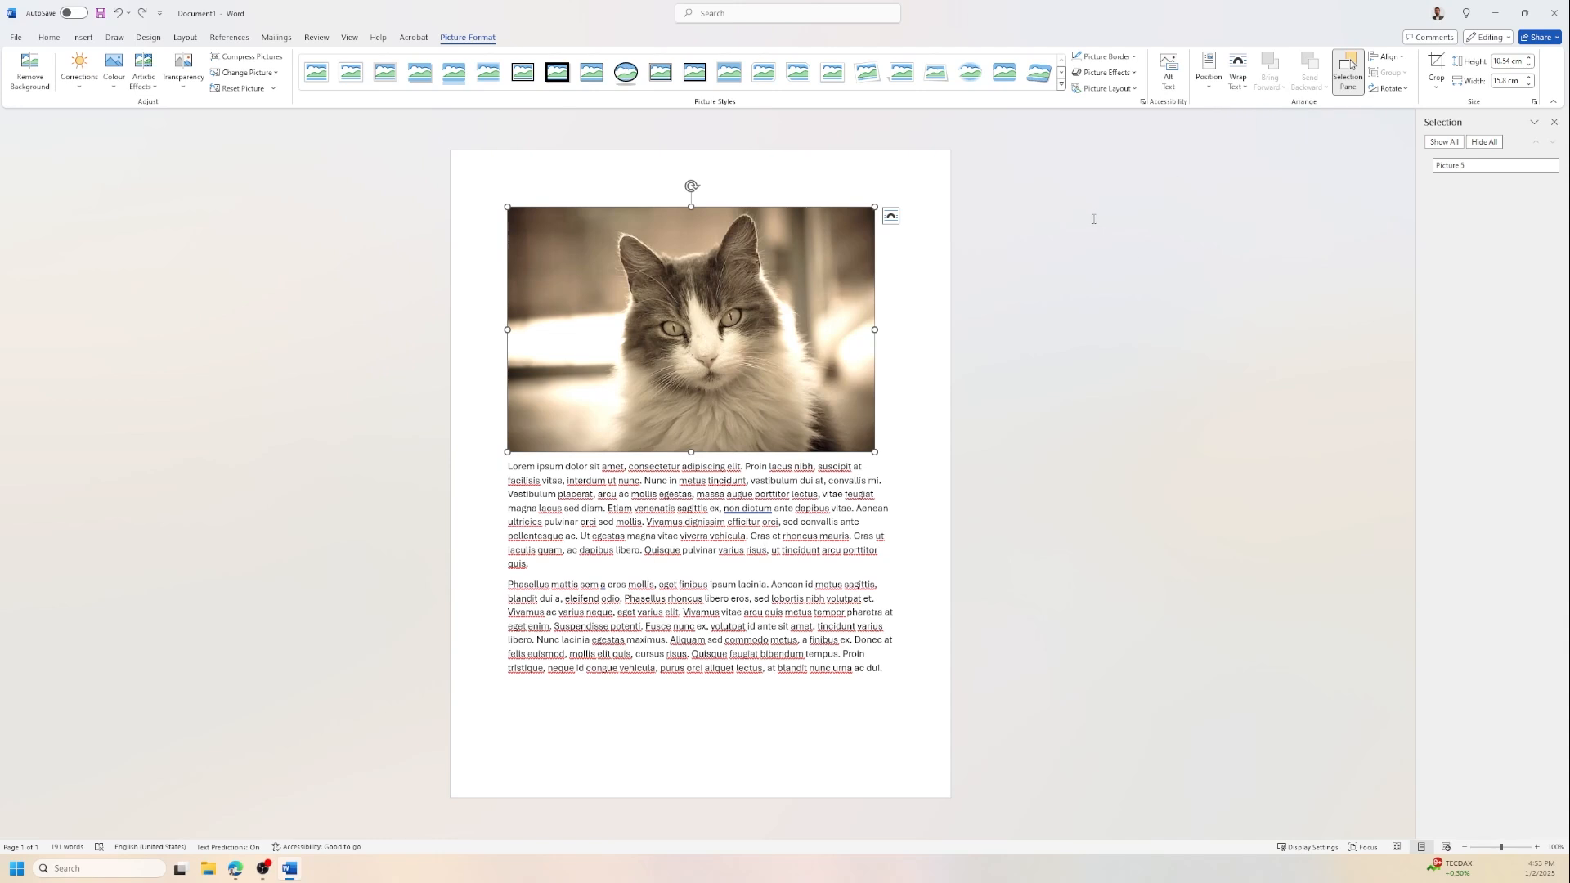
Set the cat picture's text wrapping to Square, move it down into the first paragraph, and check its alignment options.
{"action": "left_click", "coordinate": [1236, 93]}
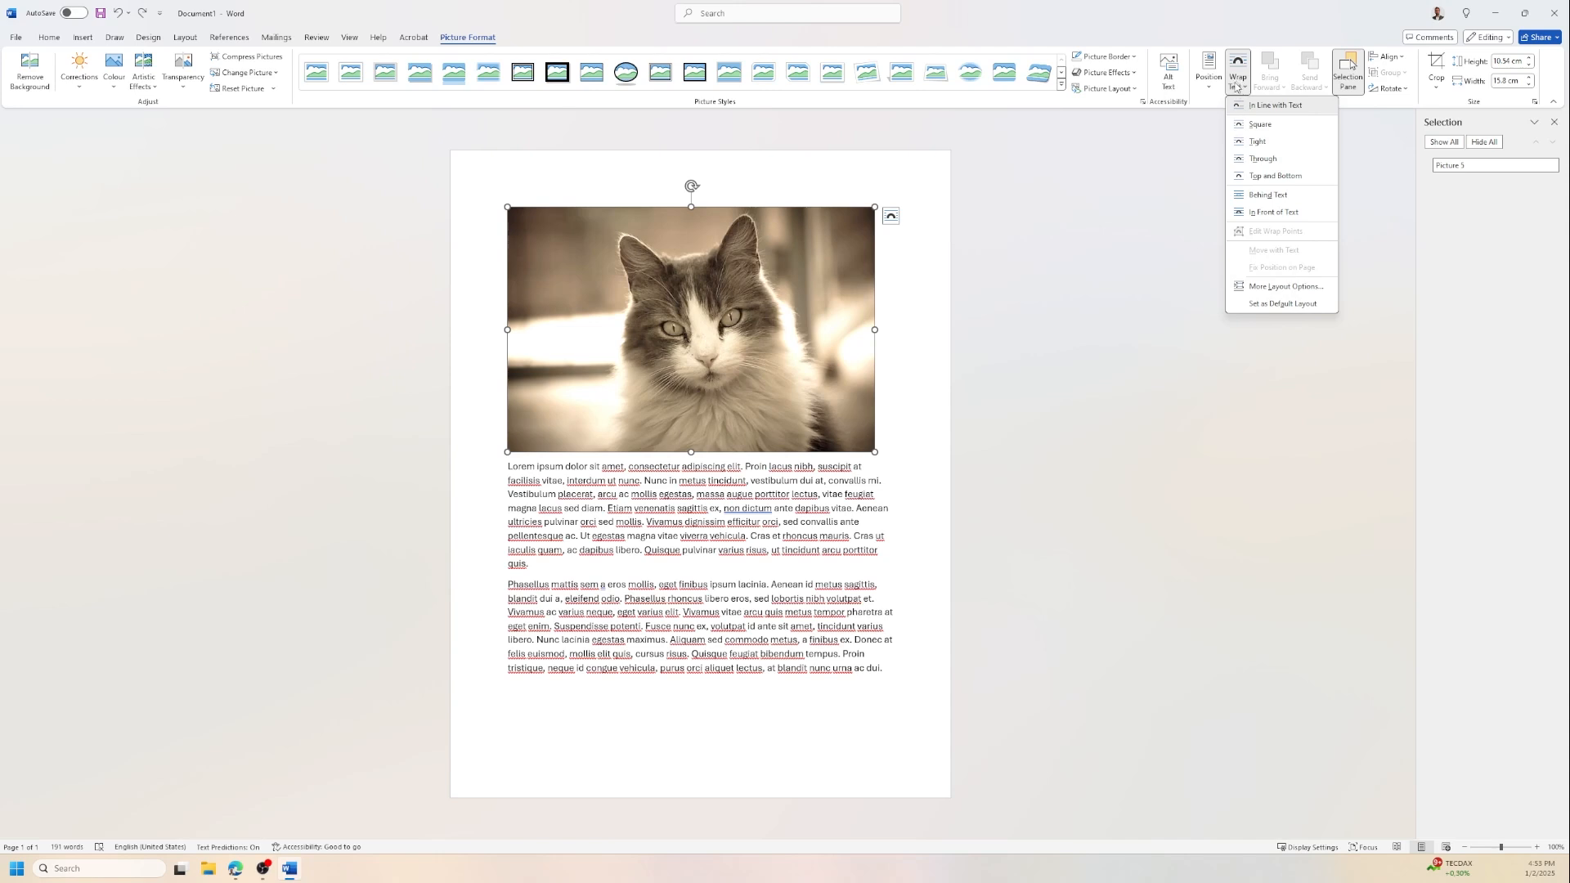
{"action": "left_click", "coordinate": [1240, 124]}
{"action": "left_click_drag", "start_coordinate": [754, 353], "coordinate": [732, 401]}
{"action": "left_click", "coordinate": [1387, 56]}
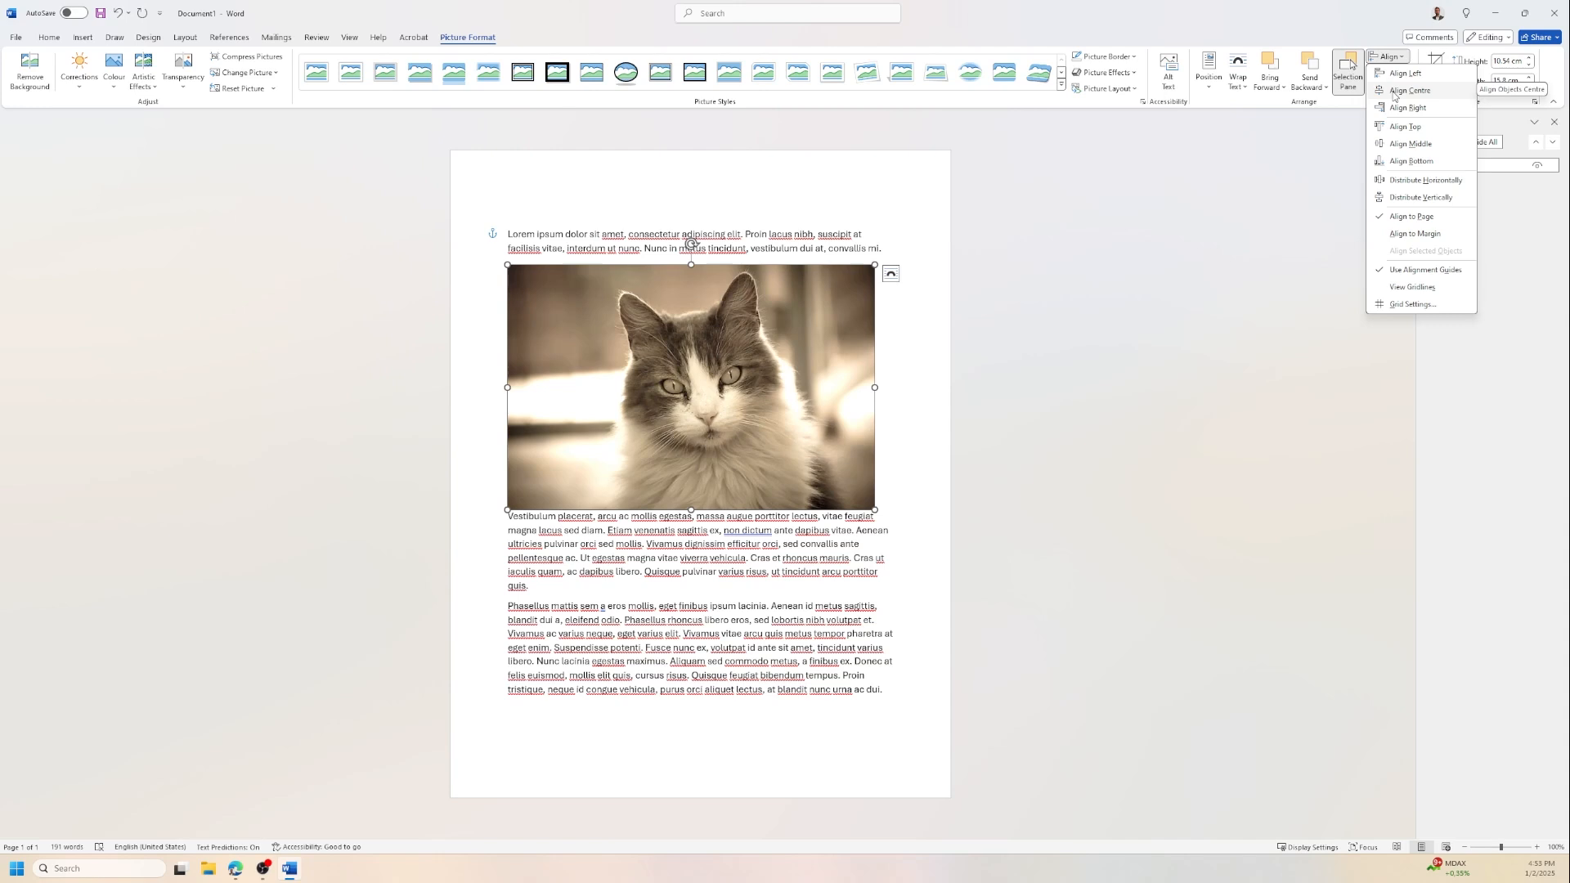
Set the cat picture's wrapping to In Line with Text and check which alignment options are offered.
{"action": "left_click", "coordinate": [1246, 92]}
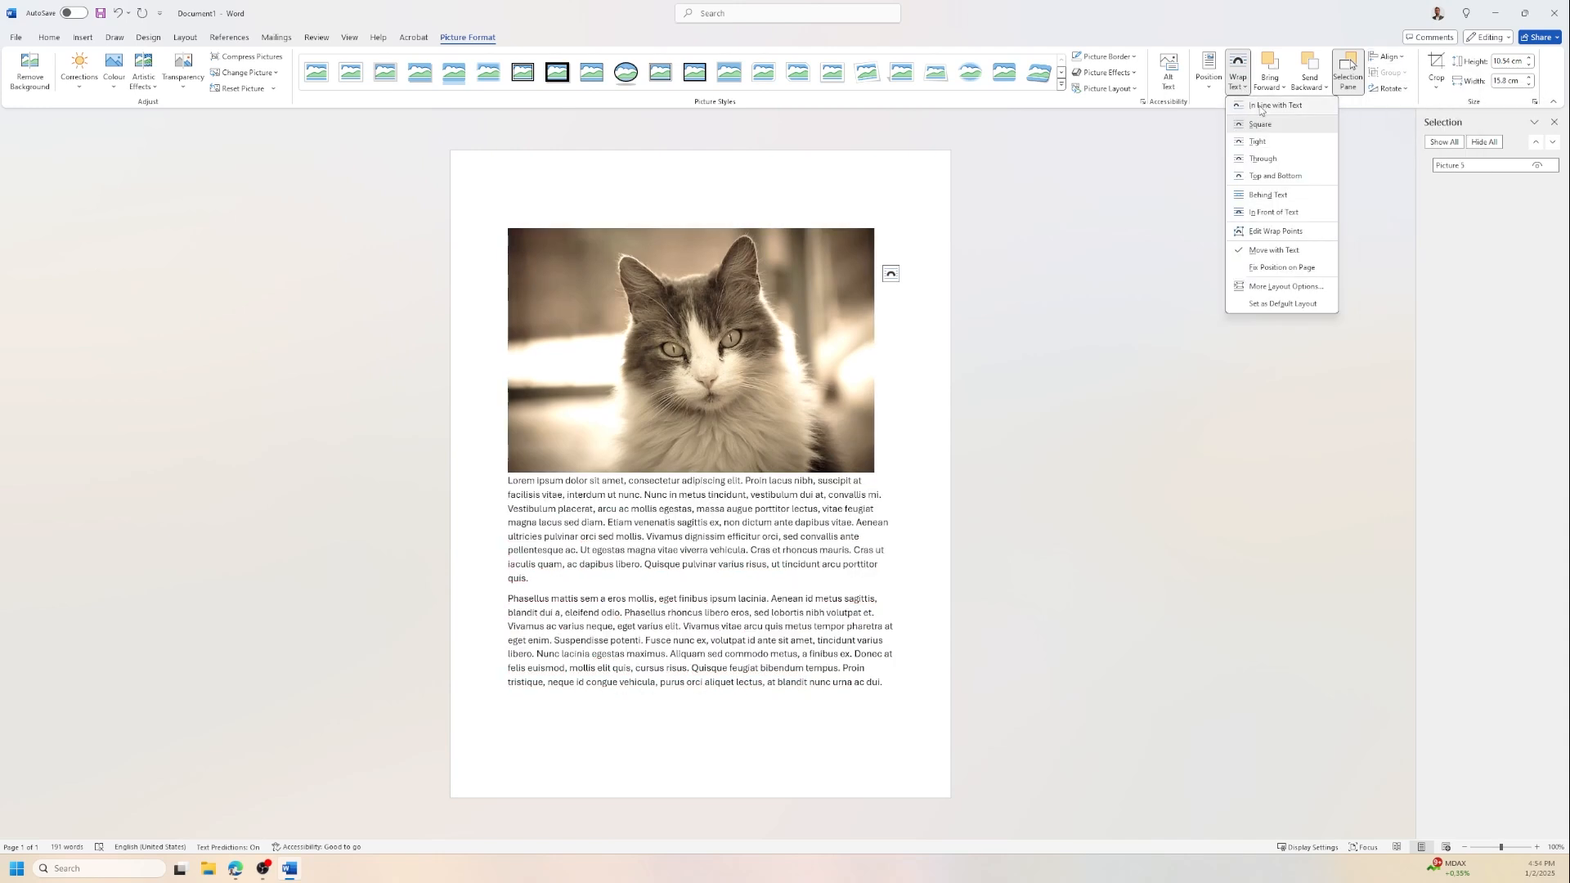
{"action": "left_click", "coordinate": [1264, 112]}
{"action": "left_click", "coordinate": [1403, 59]}
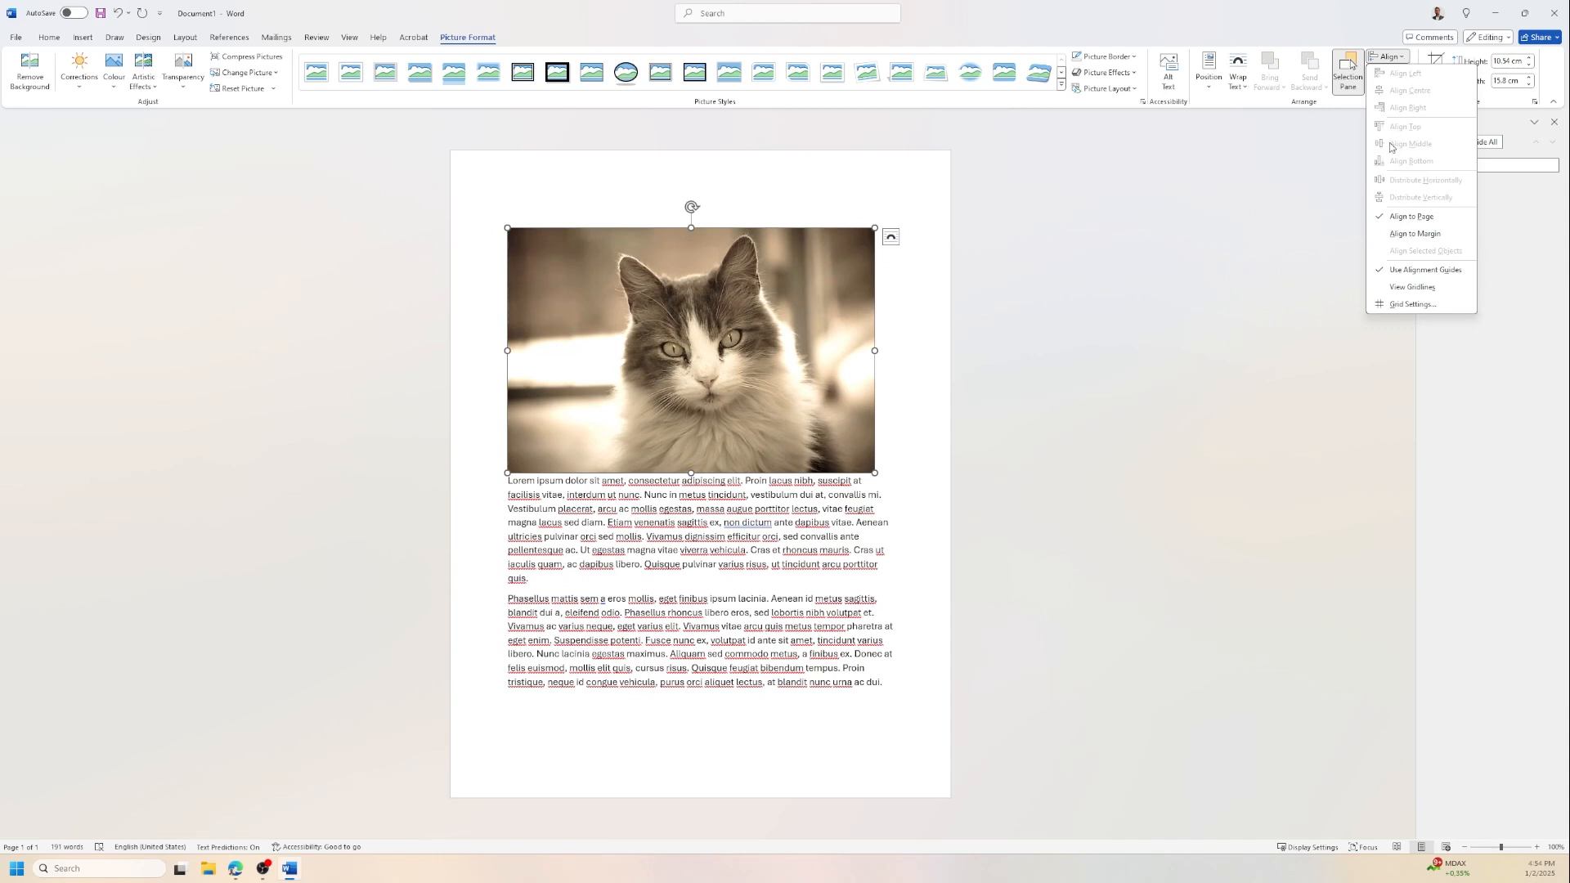
Set the cat picture's text wrapping back to Square and left-align the picture relative to the margin.
{"action": "left_click", "coordinate": [1238, 82]}
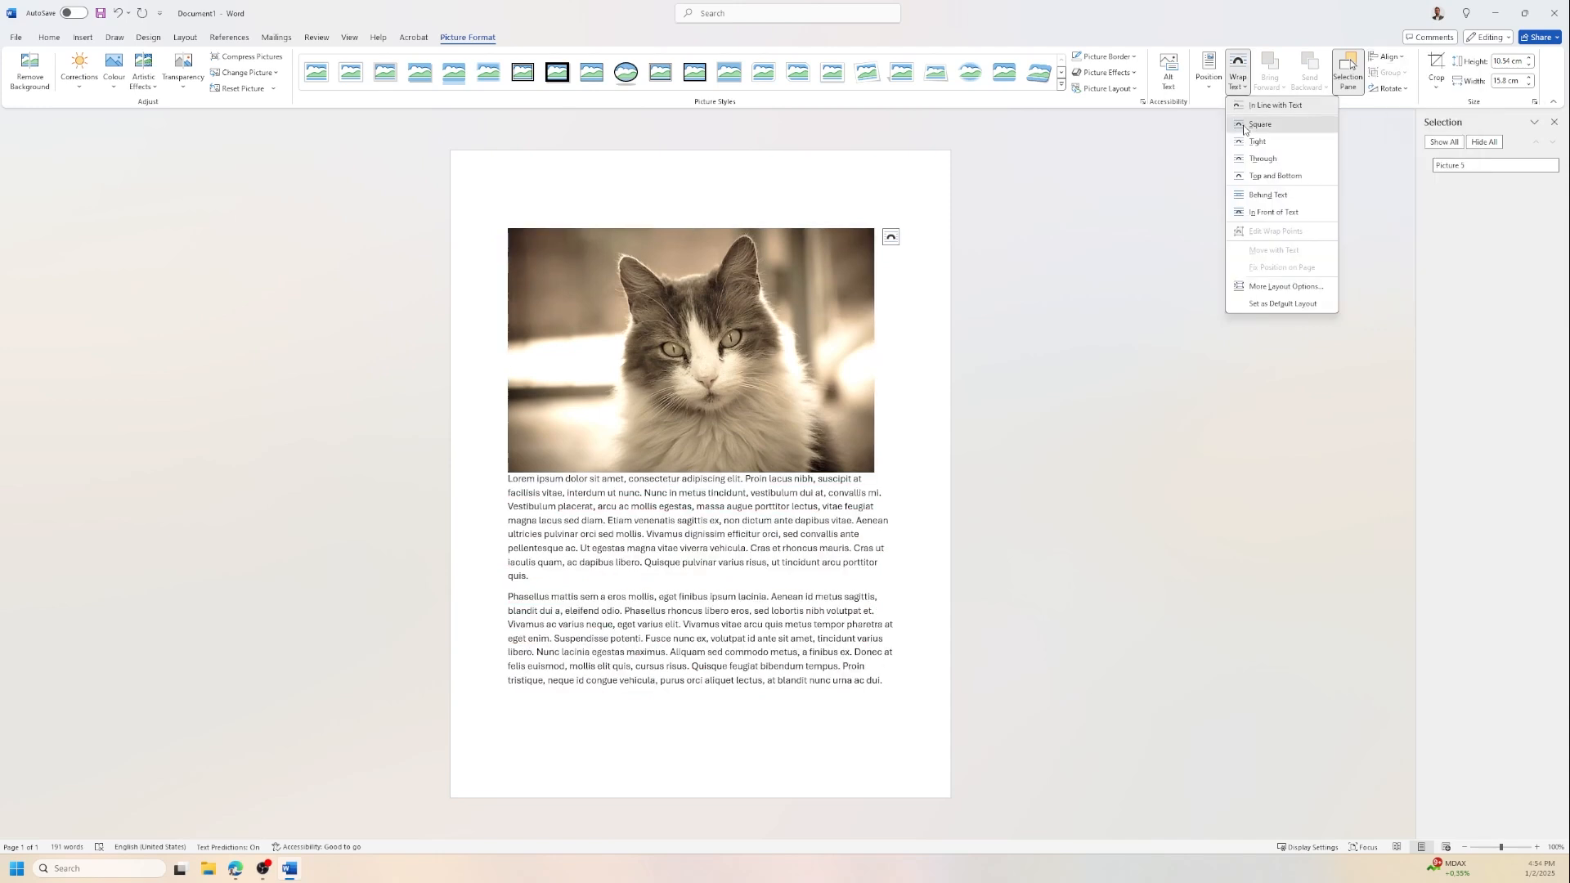
{"action": "left_click", "coordinate": [1263, 126]}
{"action": "left_click", "coordinate": [1395, 58]}
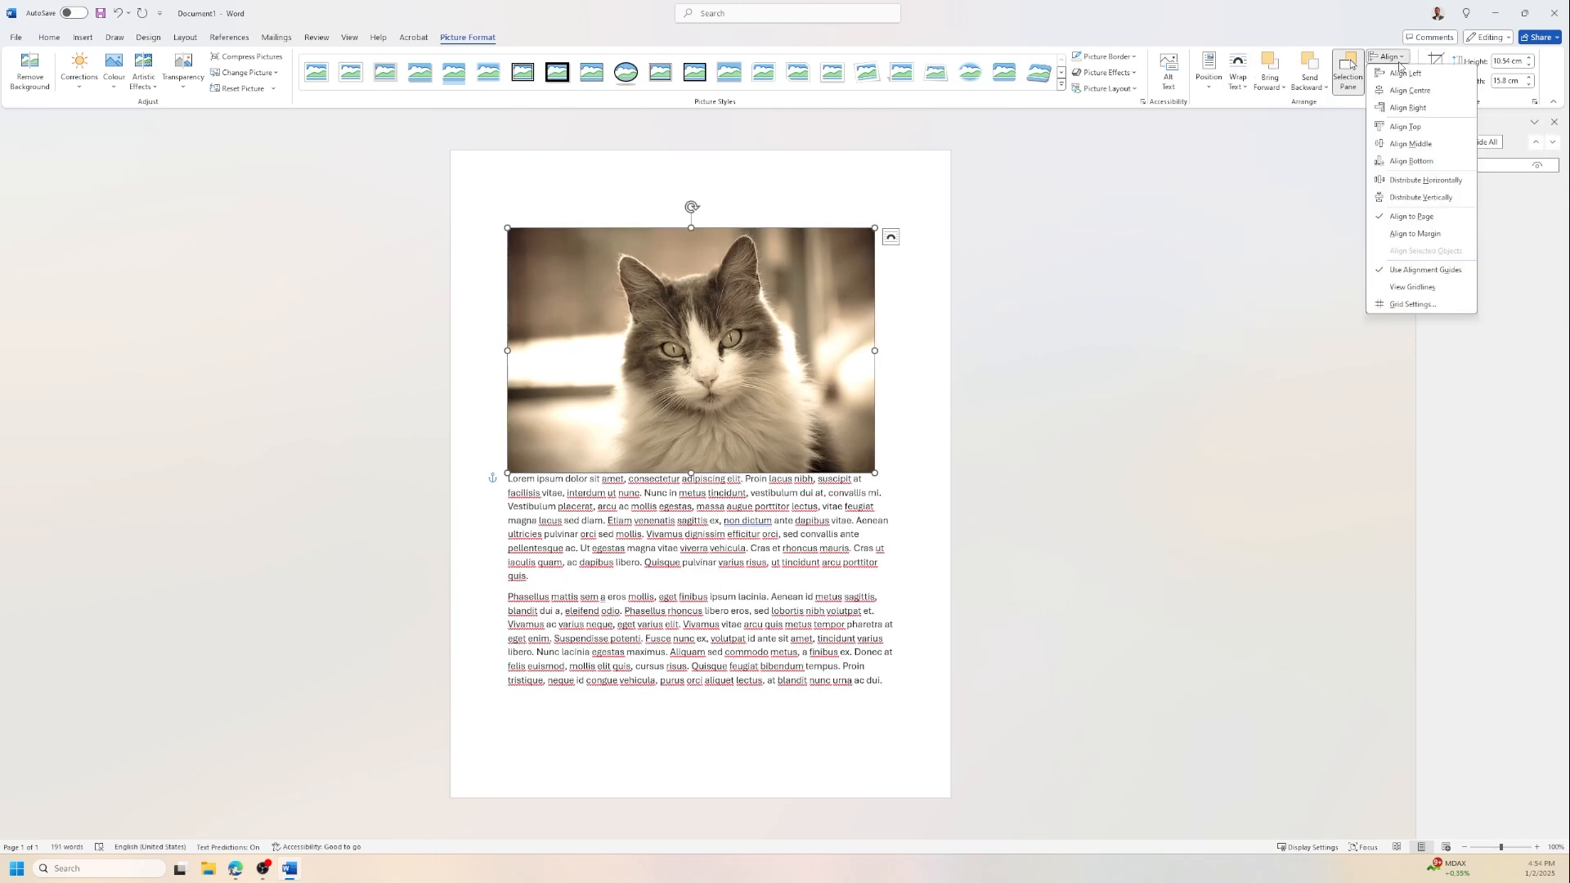
{"action": "left_click", "coordinate": [1403, 233]}
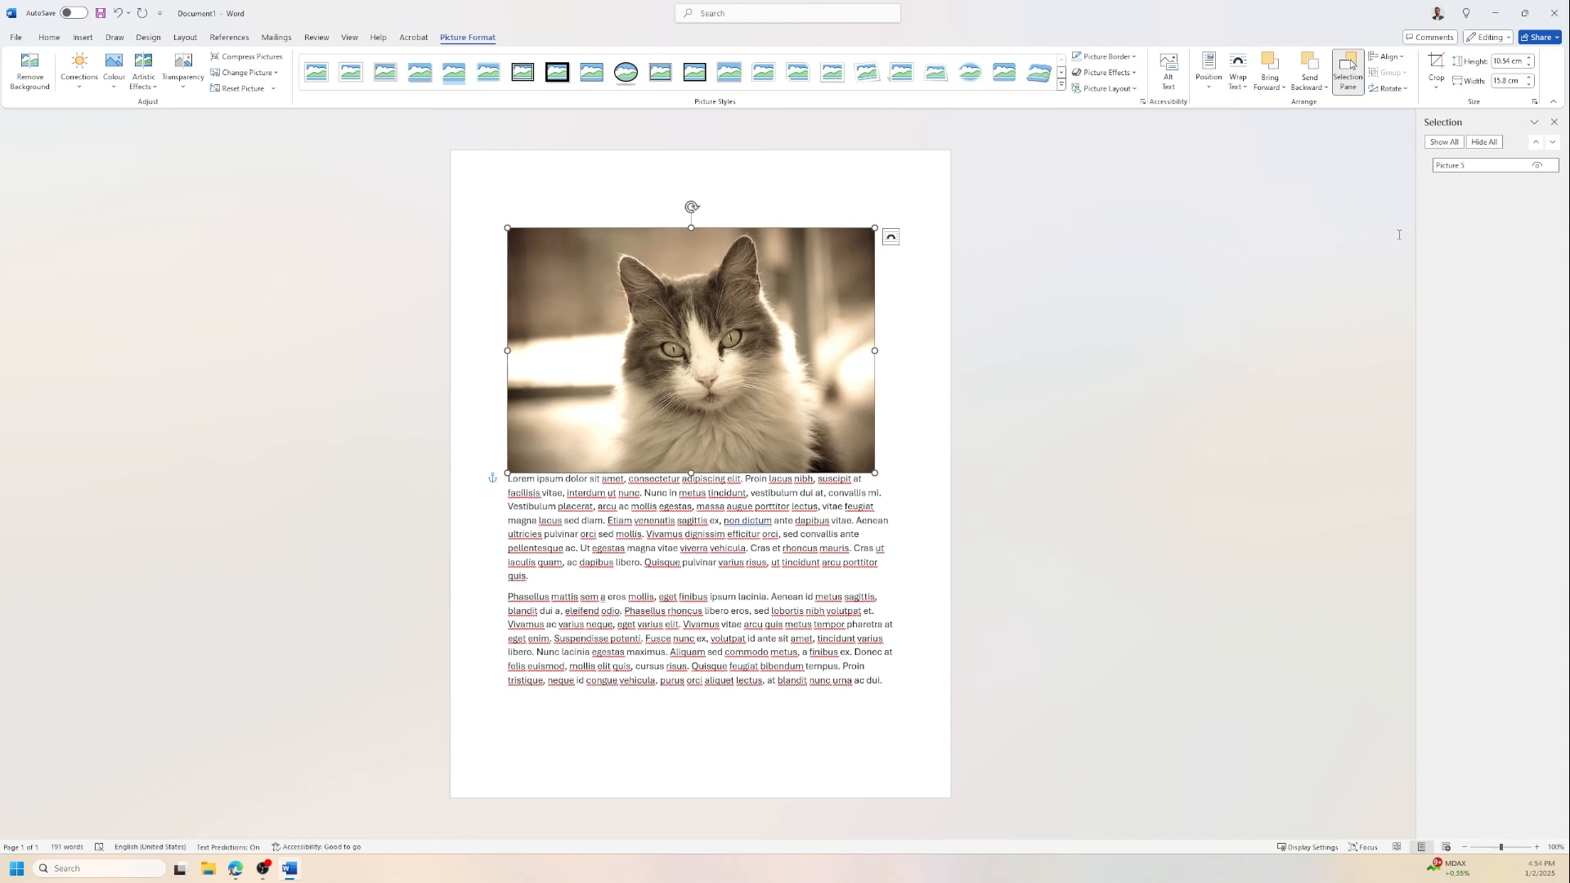
{"action": "left_click", "coordinate": [1394, 57]}
{"action": "left_click", "coordinate": [1384, 72]}
Switch the alignment reference to the page and left-align the cat picture to the page edge.
{"action": "left_click", "coordinate": [1390, 57]}
{"action": "left_click", "coordinate": [1400, 215]}
{"action": "left_click", "coordinate": [1390, 57]}
{"action": "left_click", "coordinate": [1379, 76]}
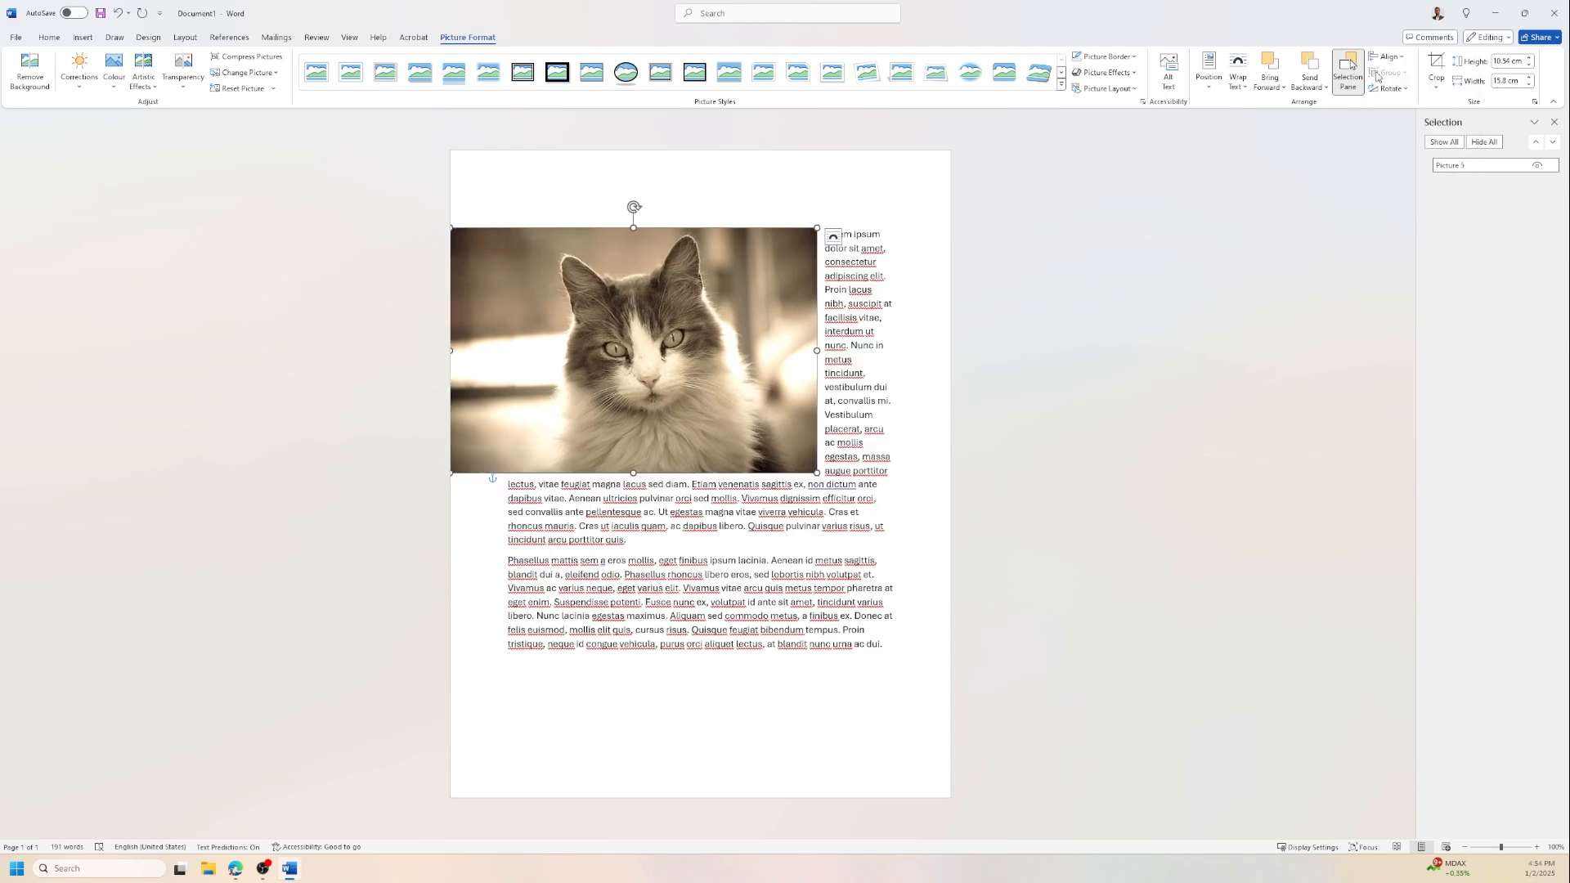
{"action": "left_click", "coordinate": [965, 274]}
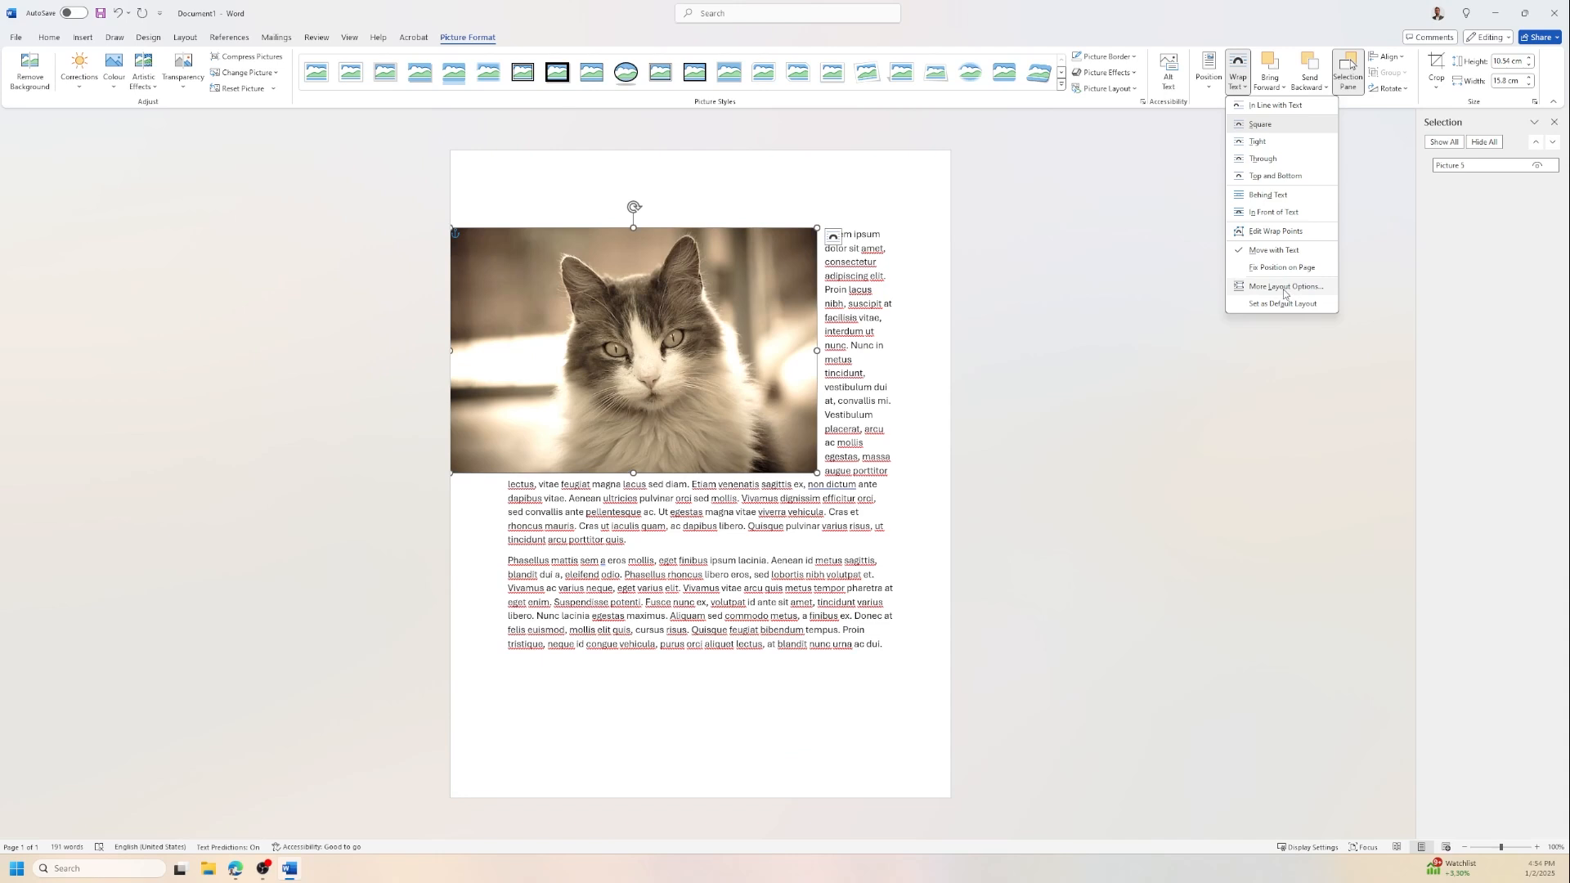
Examine the cat picture's text wrapping, size and position settings in the Layout dialog.
{"action": "left_click", "coordinate": [1285, 288]}
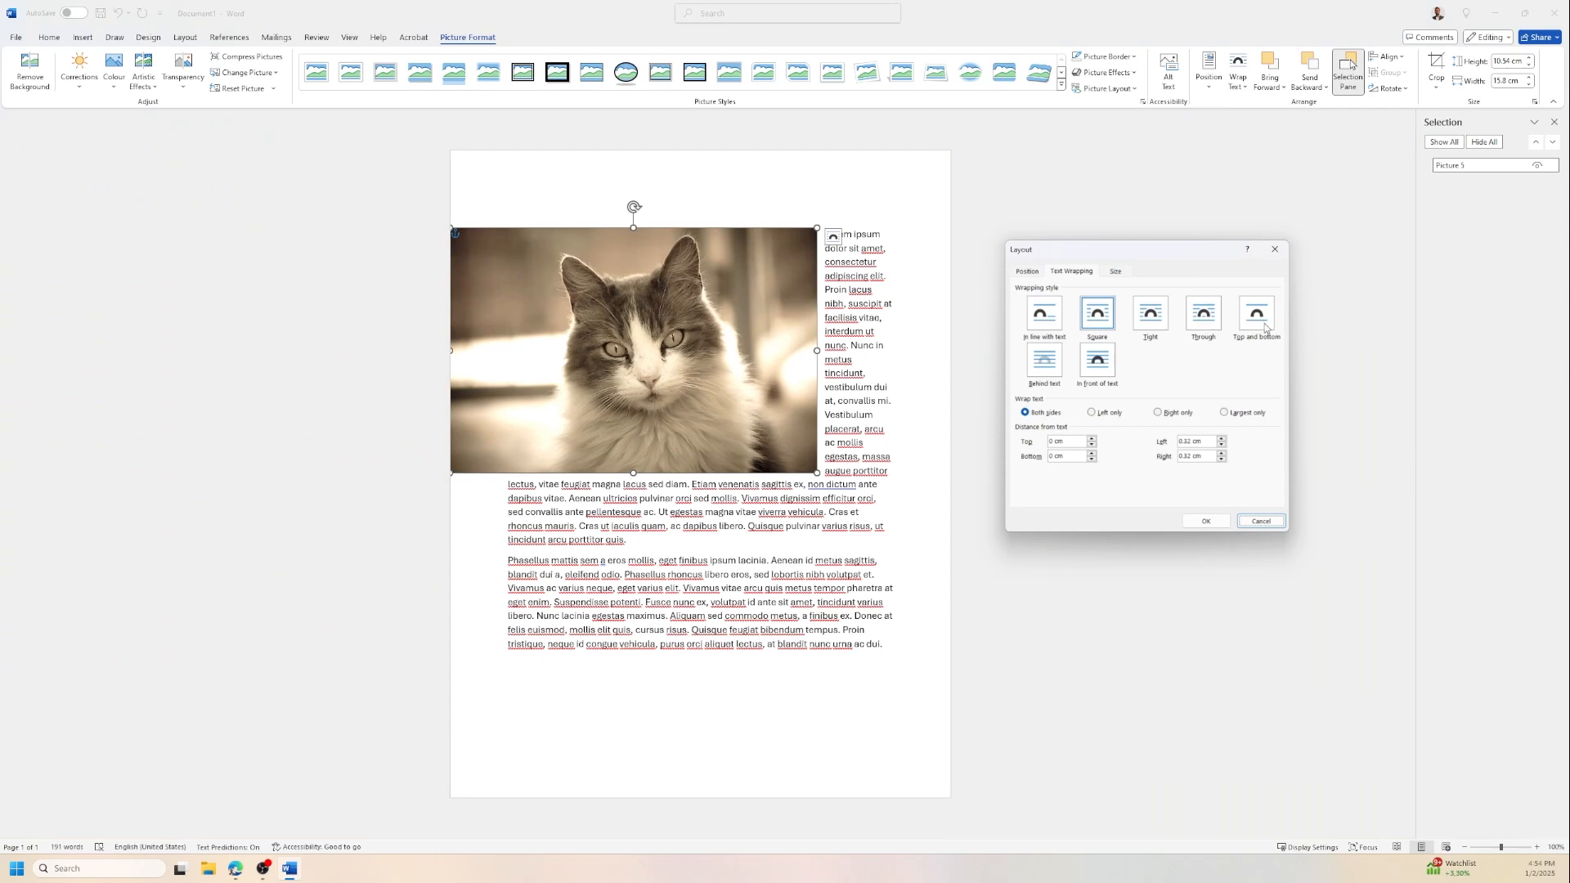
{"action": "left_click", "coordinate": [1115, 272]}
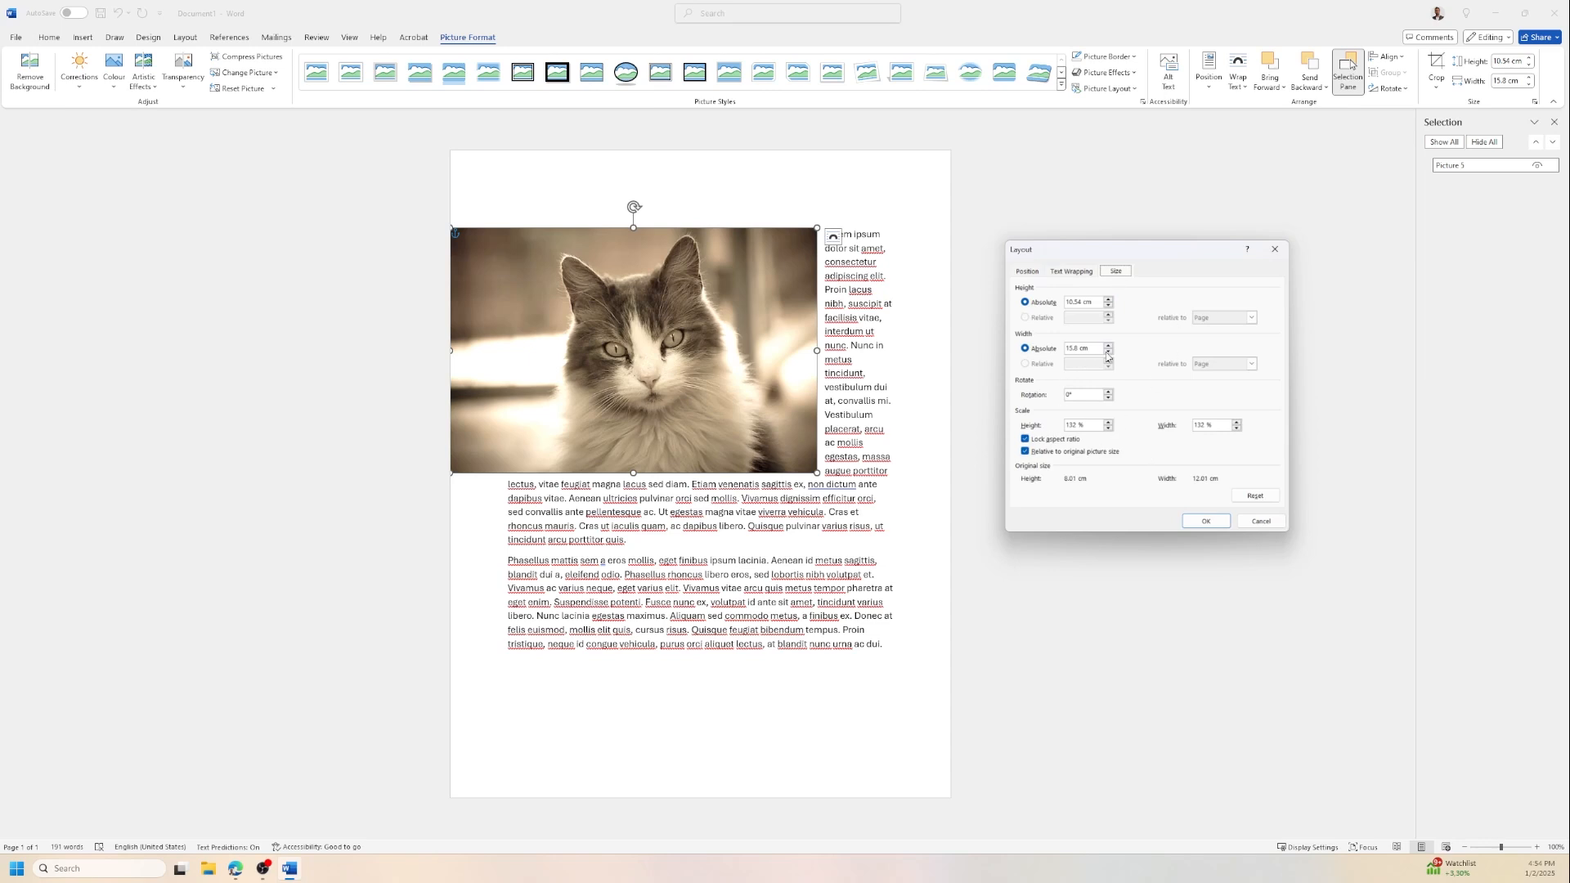
{"action": "left_click", "coordinate": [1028, 272]}
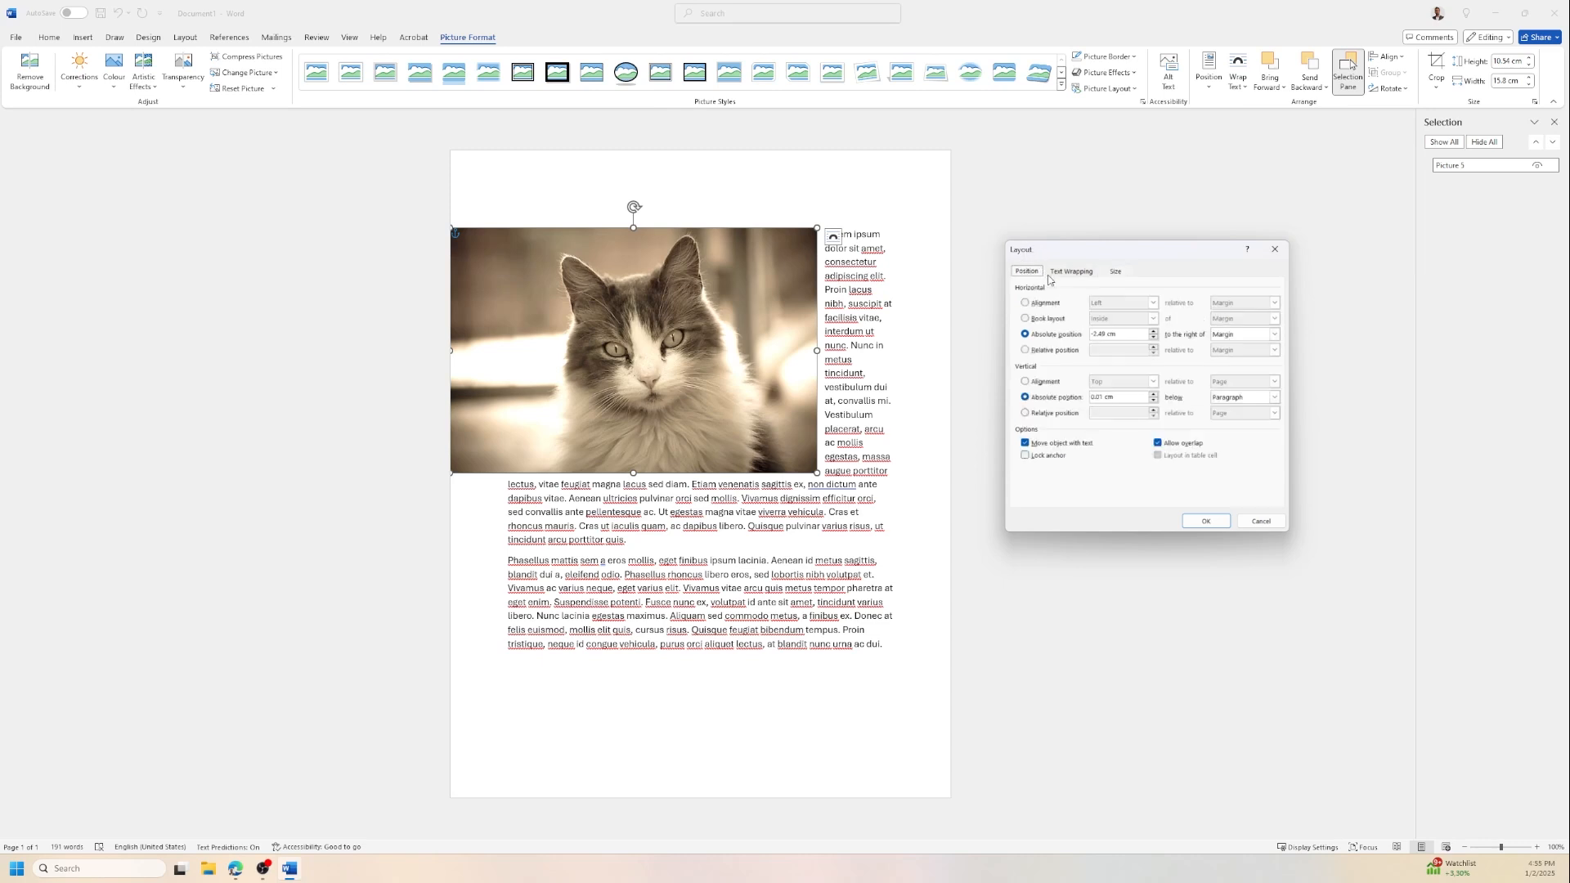
{"action": "left_click", "coordinate": [1062, 273]}
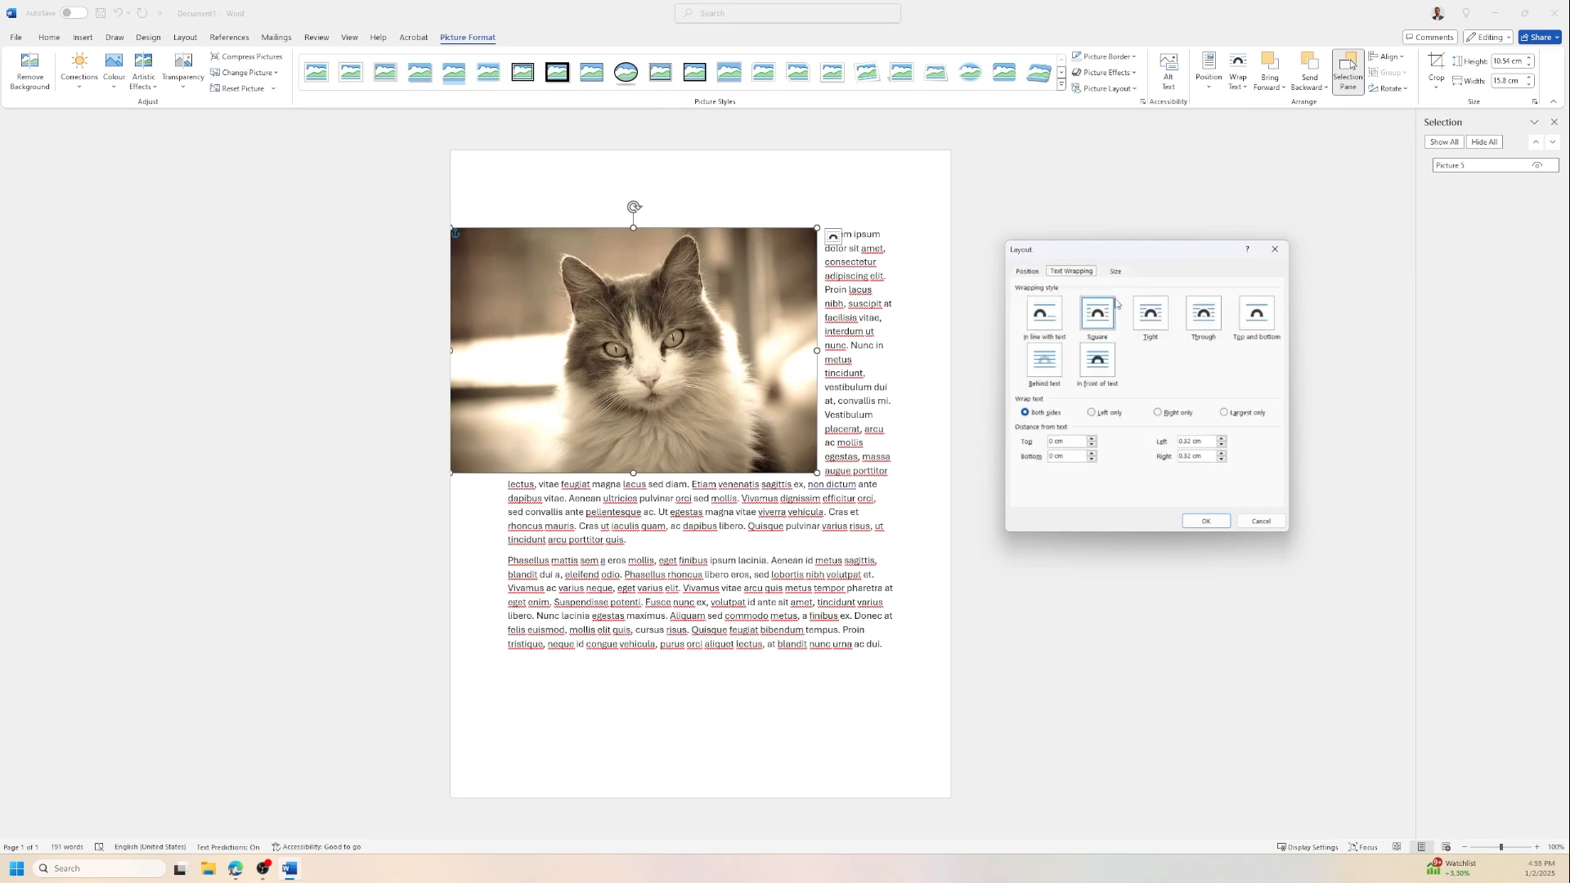
Try the In line with text wrapping style in the layout settings, switch back to Square, and accept the dialog.
{"action": "left_click", "coordinate": [1046, 319]}
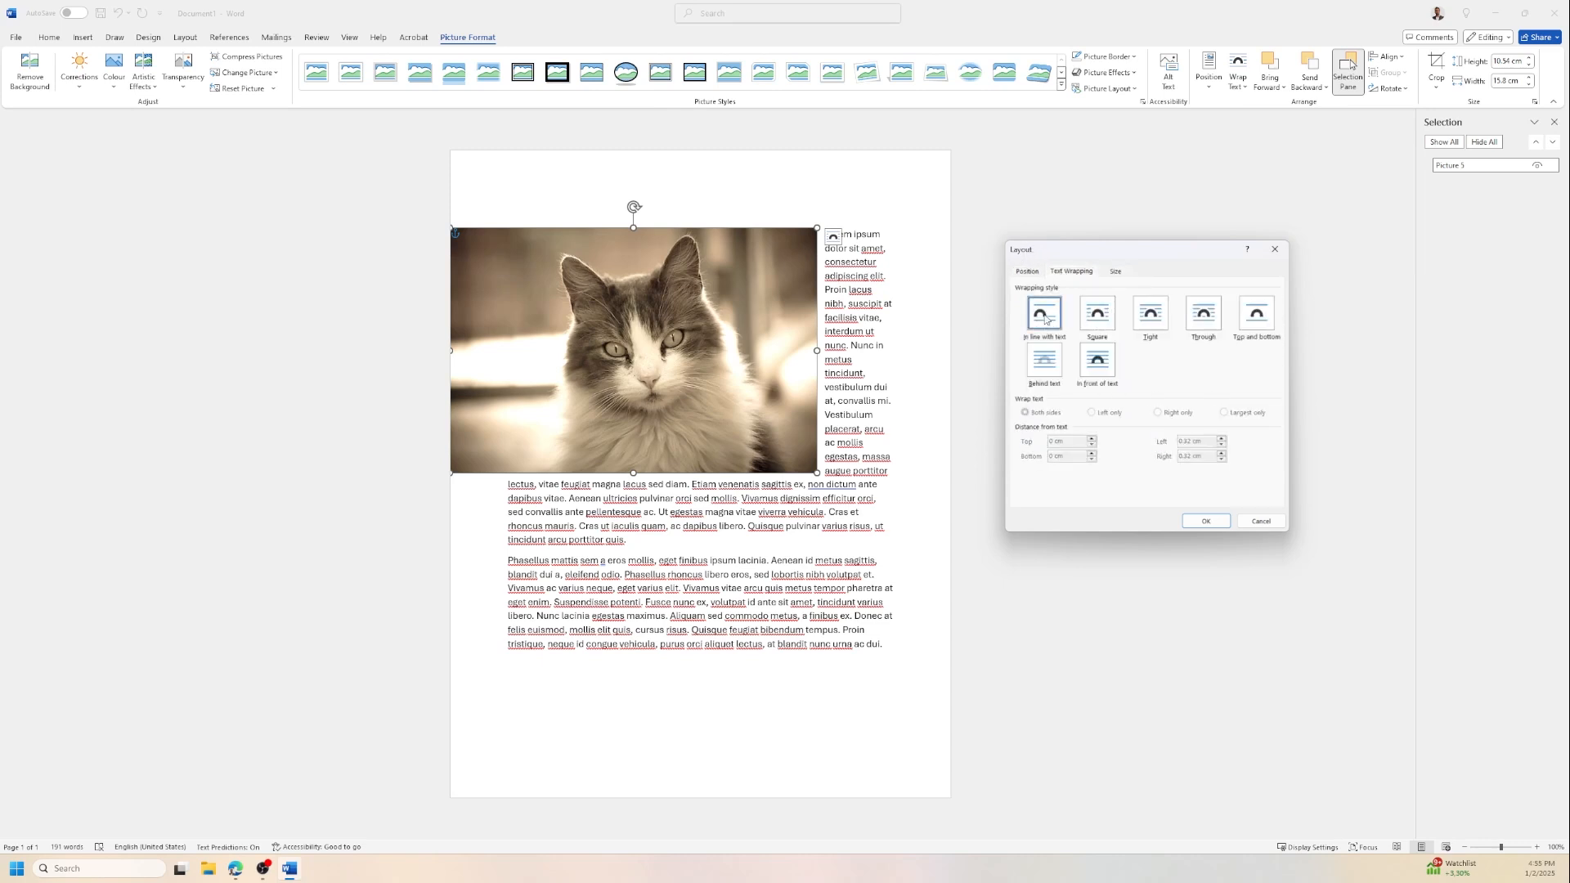
{"action": "left_click", "coordinate": [1035, 272]}
{"action": "left_click", "coordinate": [1073, 272]}
{"action": "left_click", "coordinate": [1095, 327]}
{"action": "left_click", "coordinate": [1027, 272]}
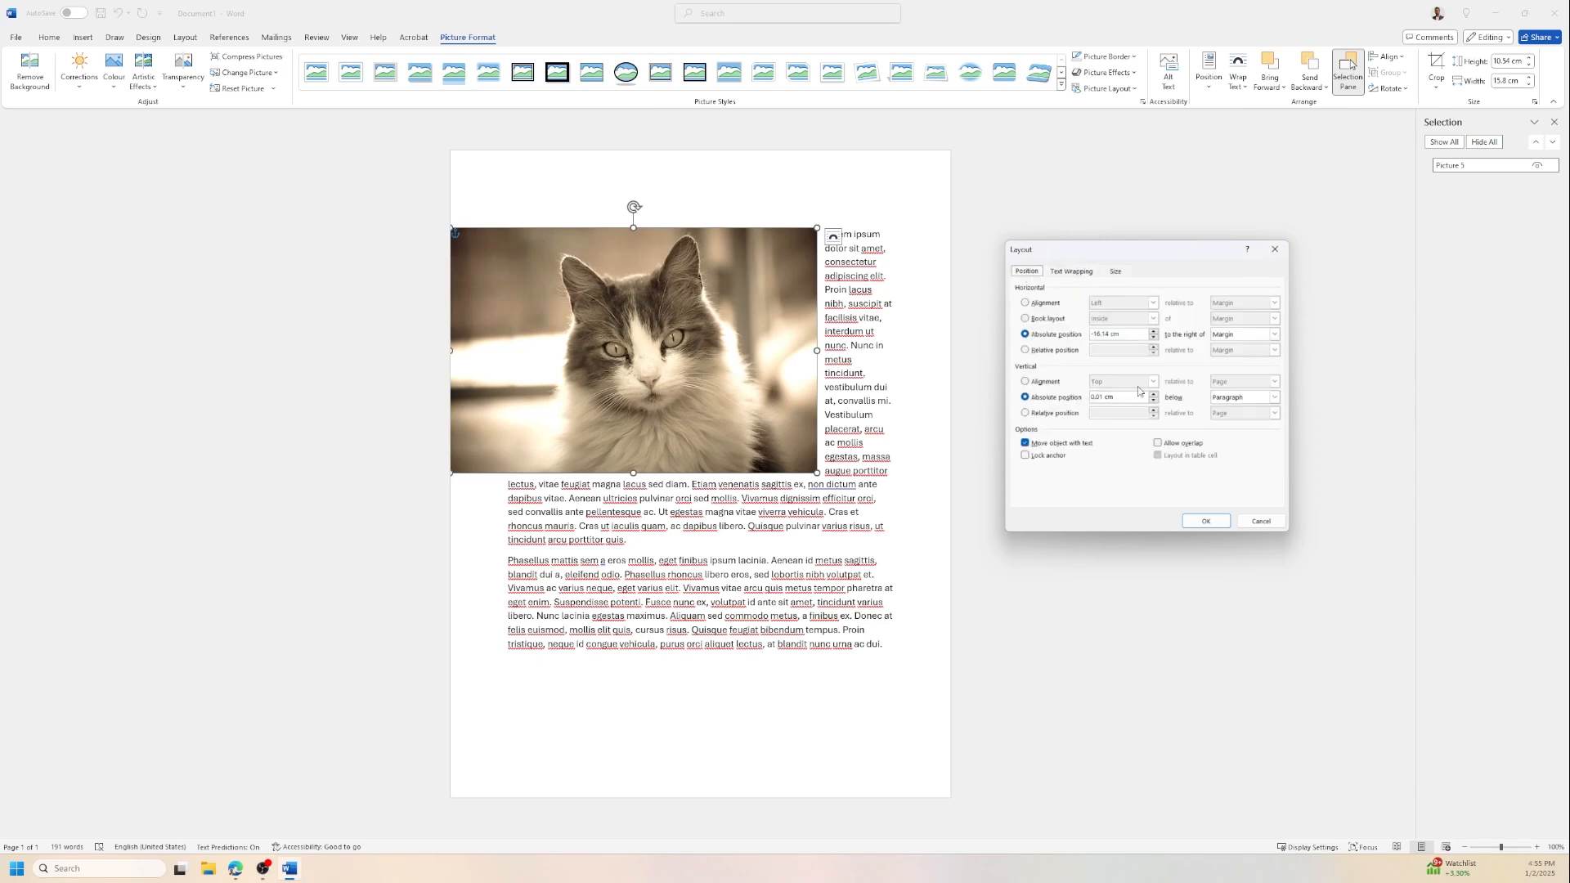
{"action": "left_click", "coordinate": [1205, 521]}
Position the cat picture at the top centre of the page with text wrapping, and check its layout position settings.
{"action": "left_click", "coordinate": [1210, 75]}
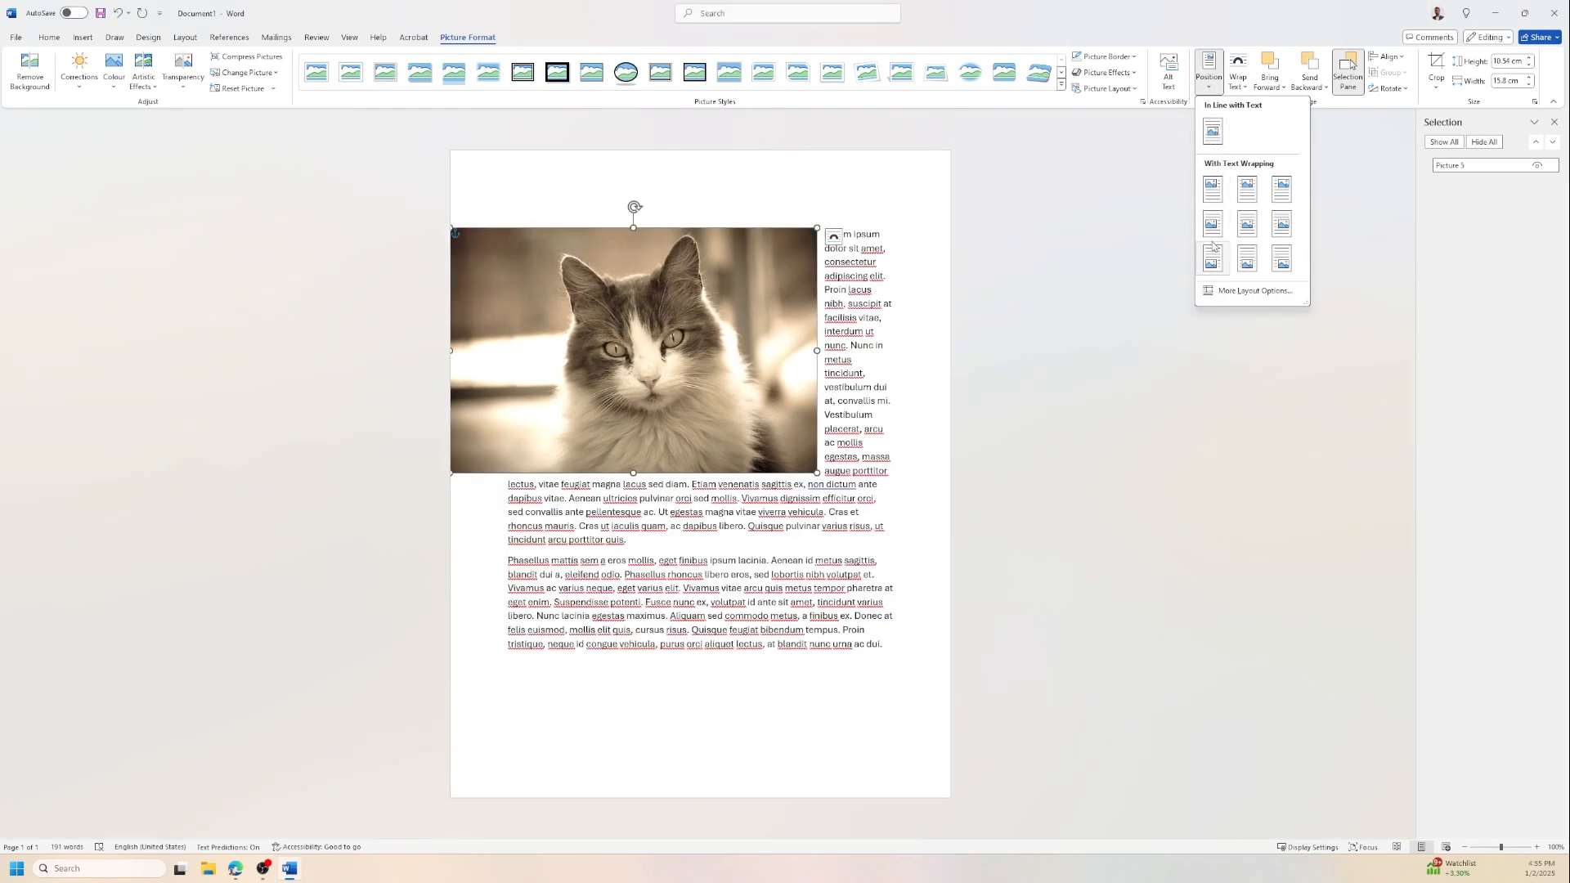
{"action": "left_click", "coordinate": [1246, 192]}
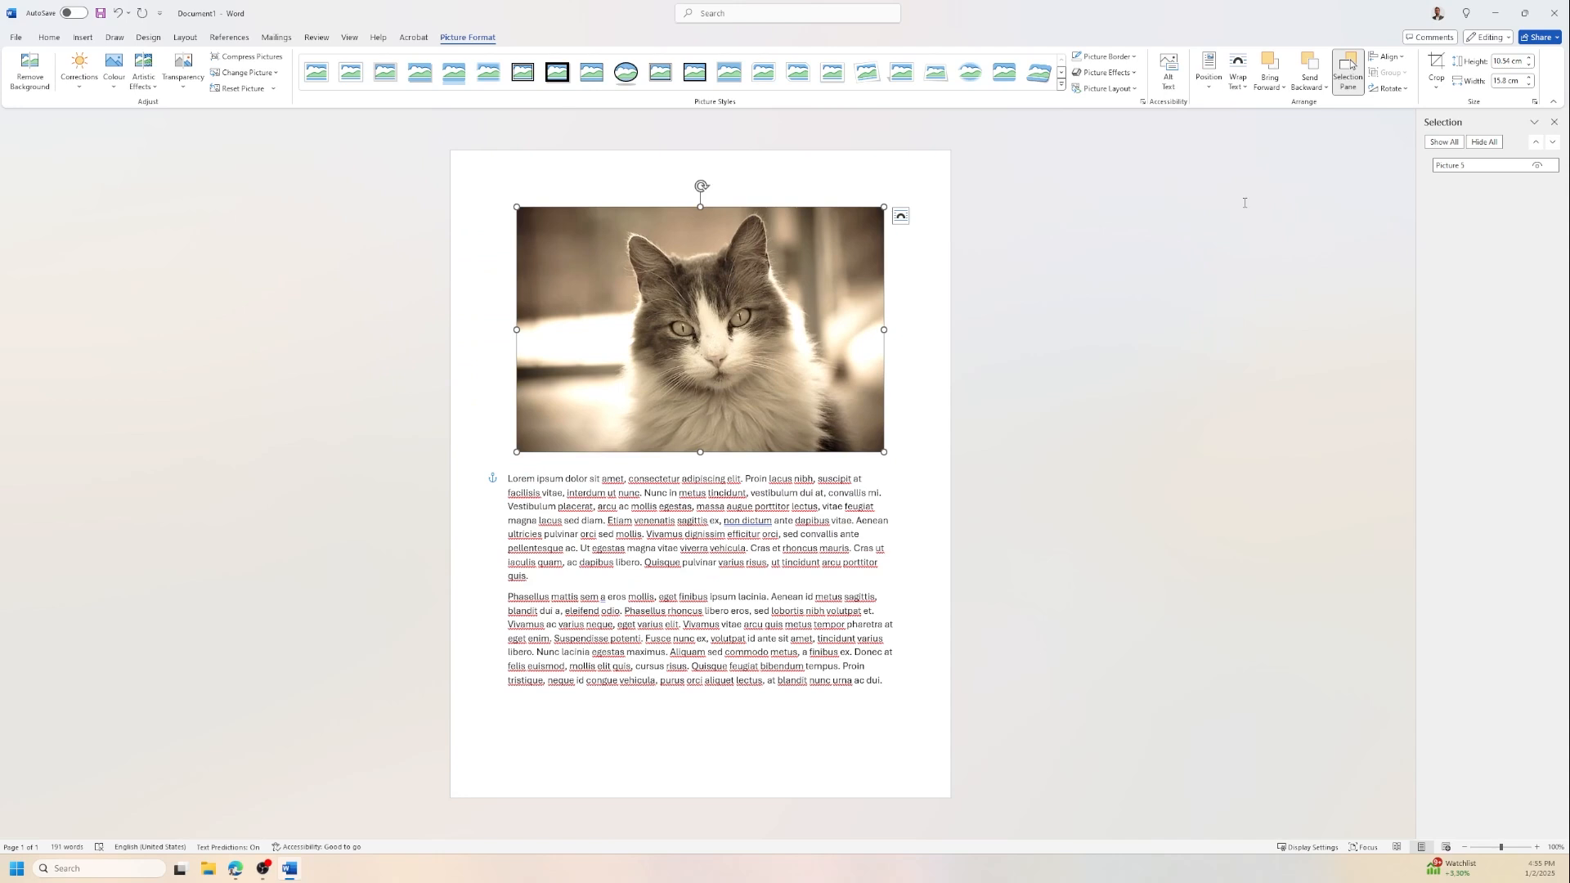
{"action": "left_click", "coordinate": [1202, 86]}
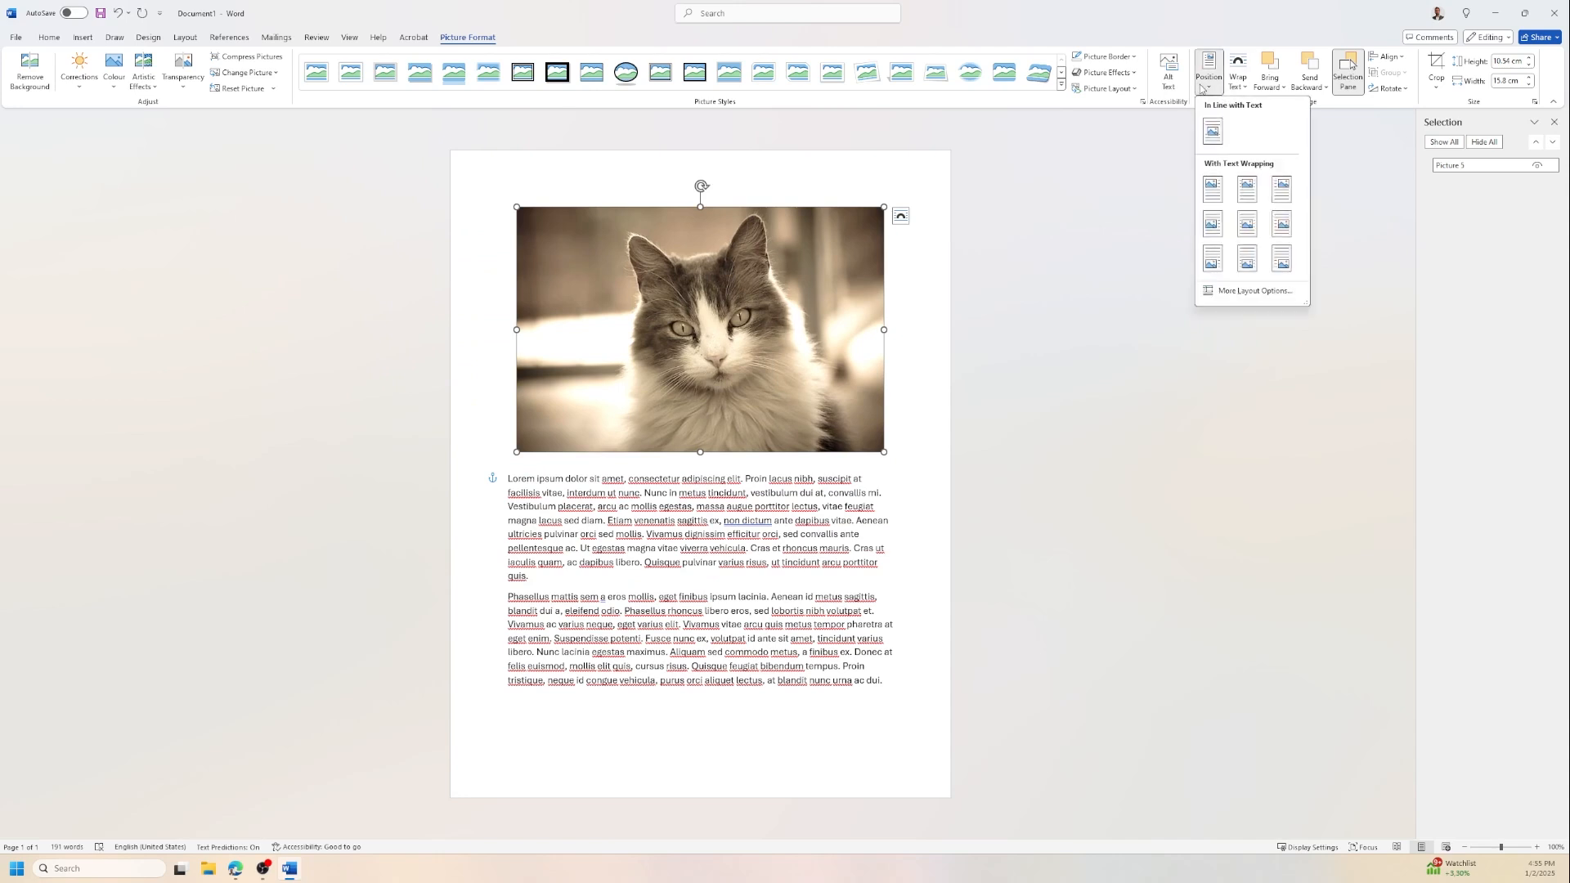
{"action": "left_click", "coordinate": [1270, 291]}
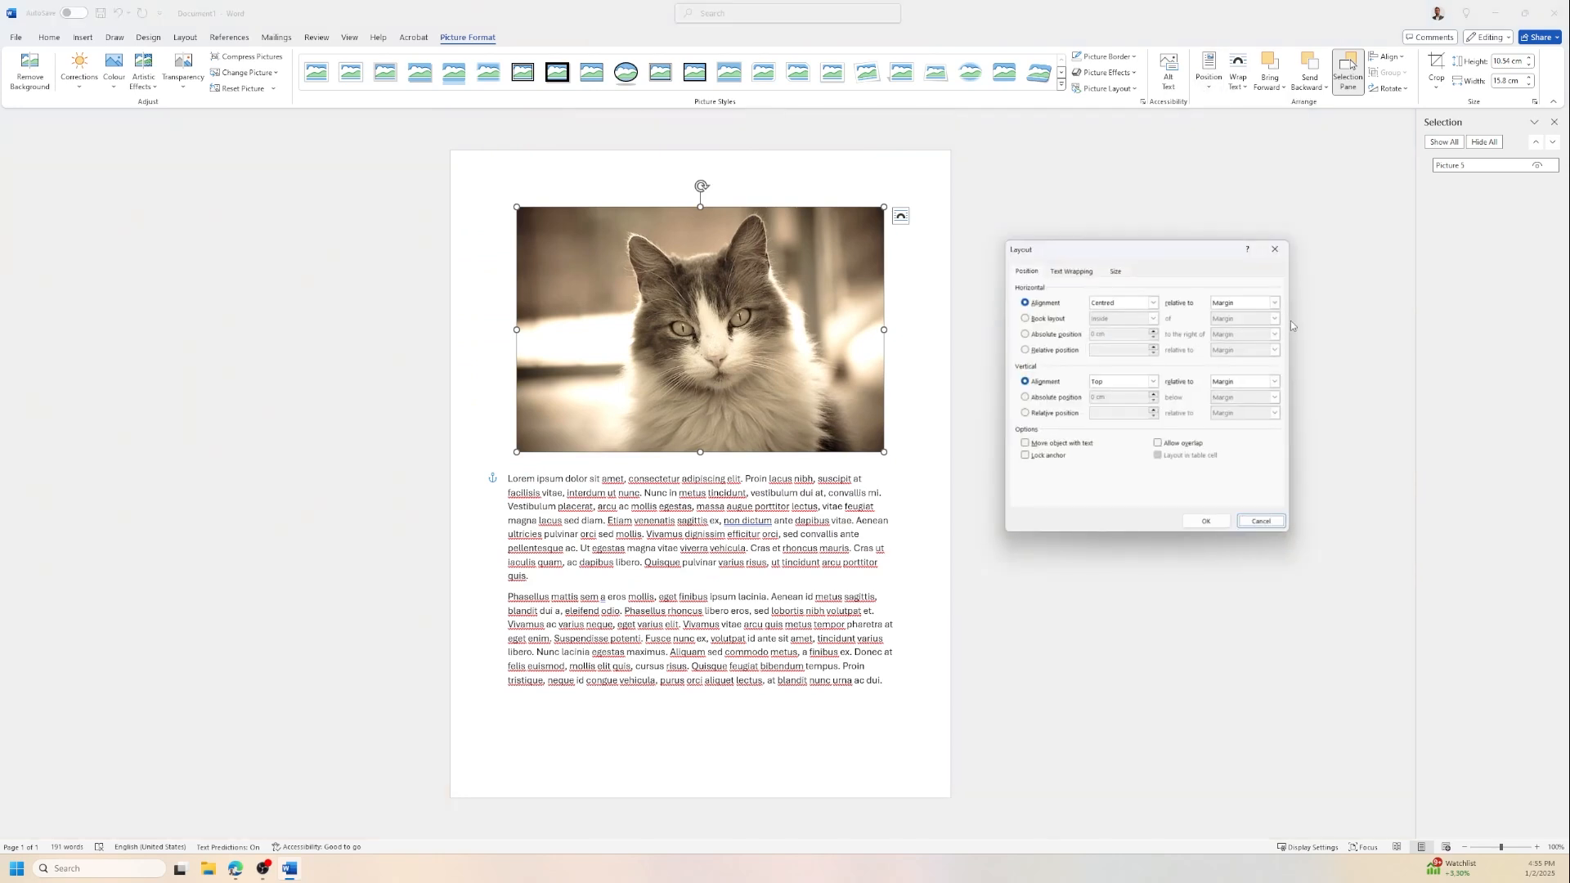
{"action": "left_click", "coordinate": [1207, 522]}
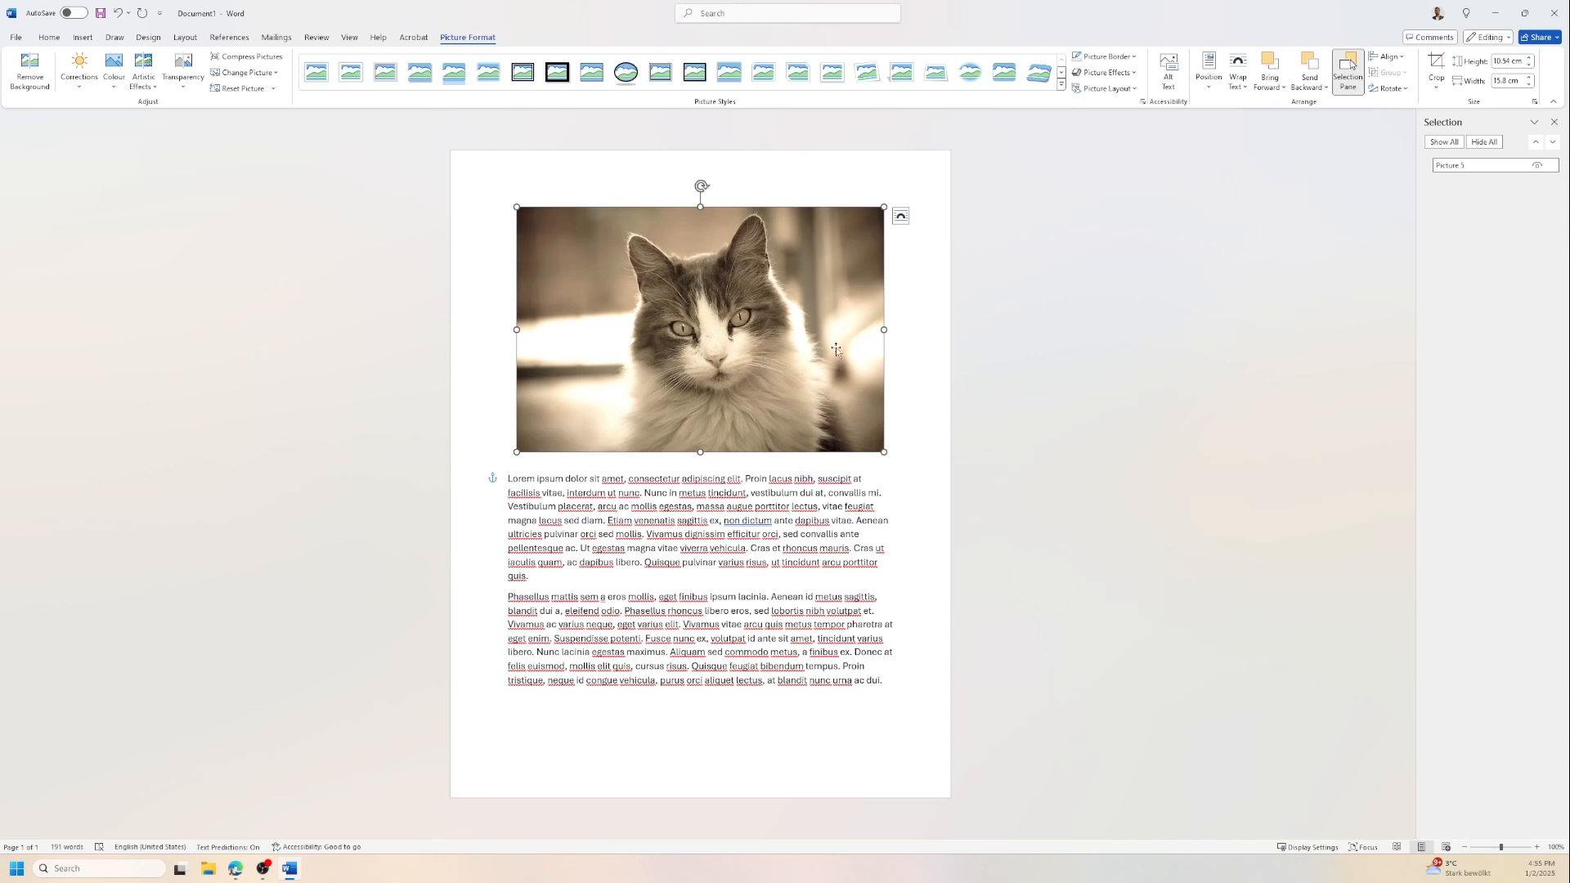
Open the cat picture's alt text and review its description.
{"action": "left_click", "coordinate": [1160, 66]}
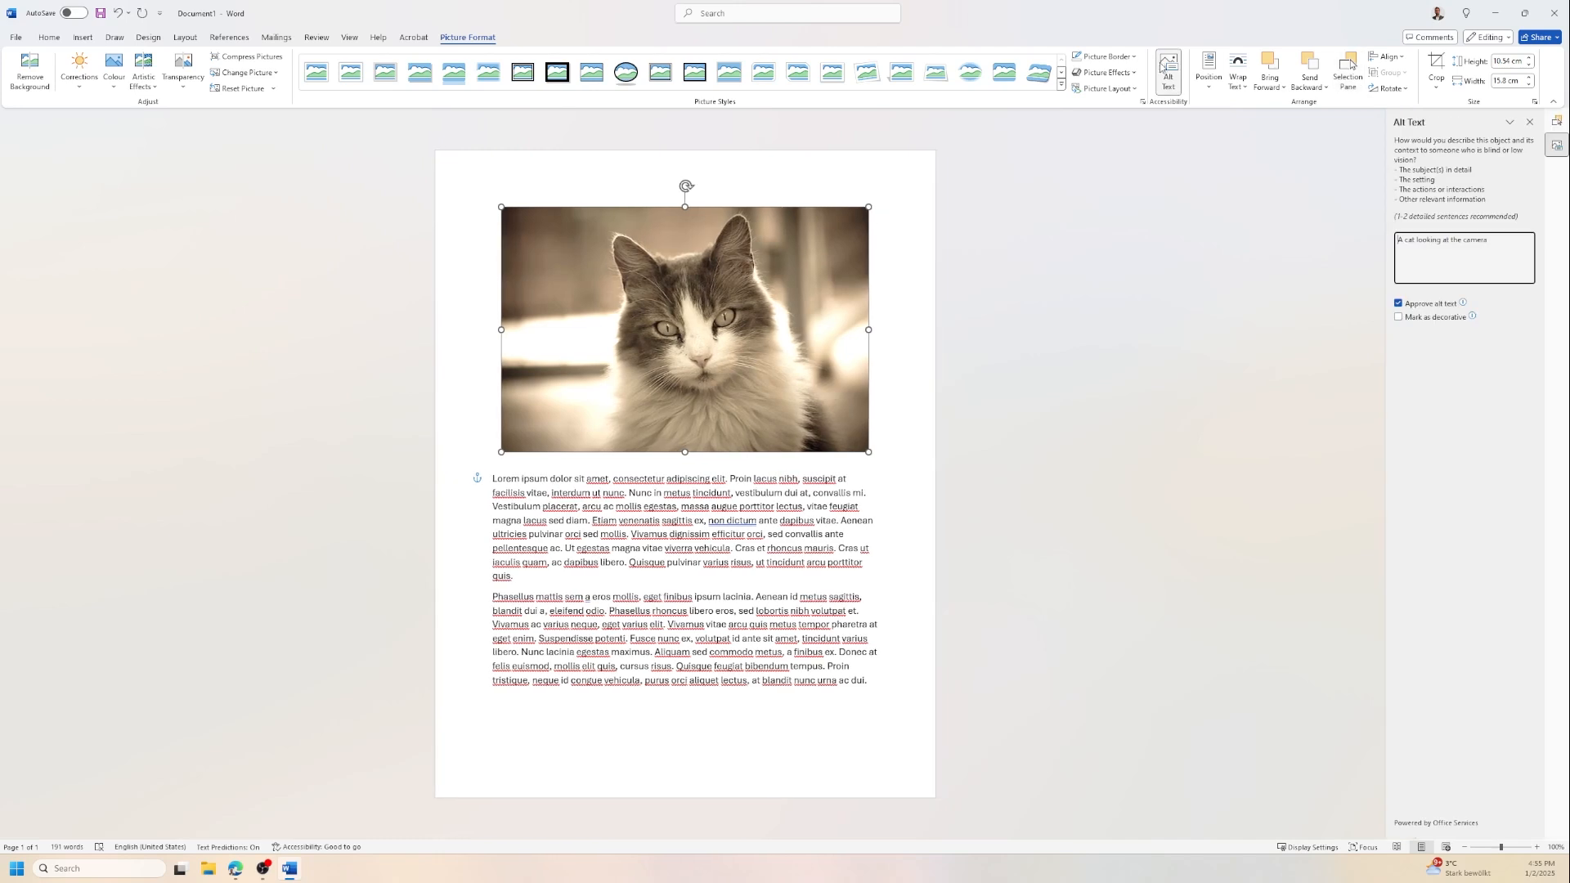
{"action": "left_click_drag", "start_coordinate": [1500, 245], "coordinate": [1395, 242]}
{"action": "left_click", "coordinate": [1498, 260]}
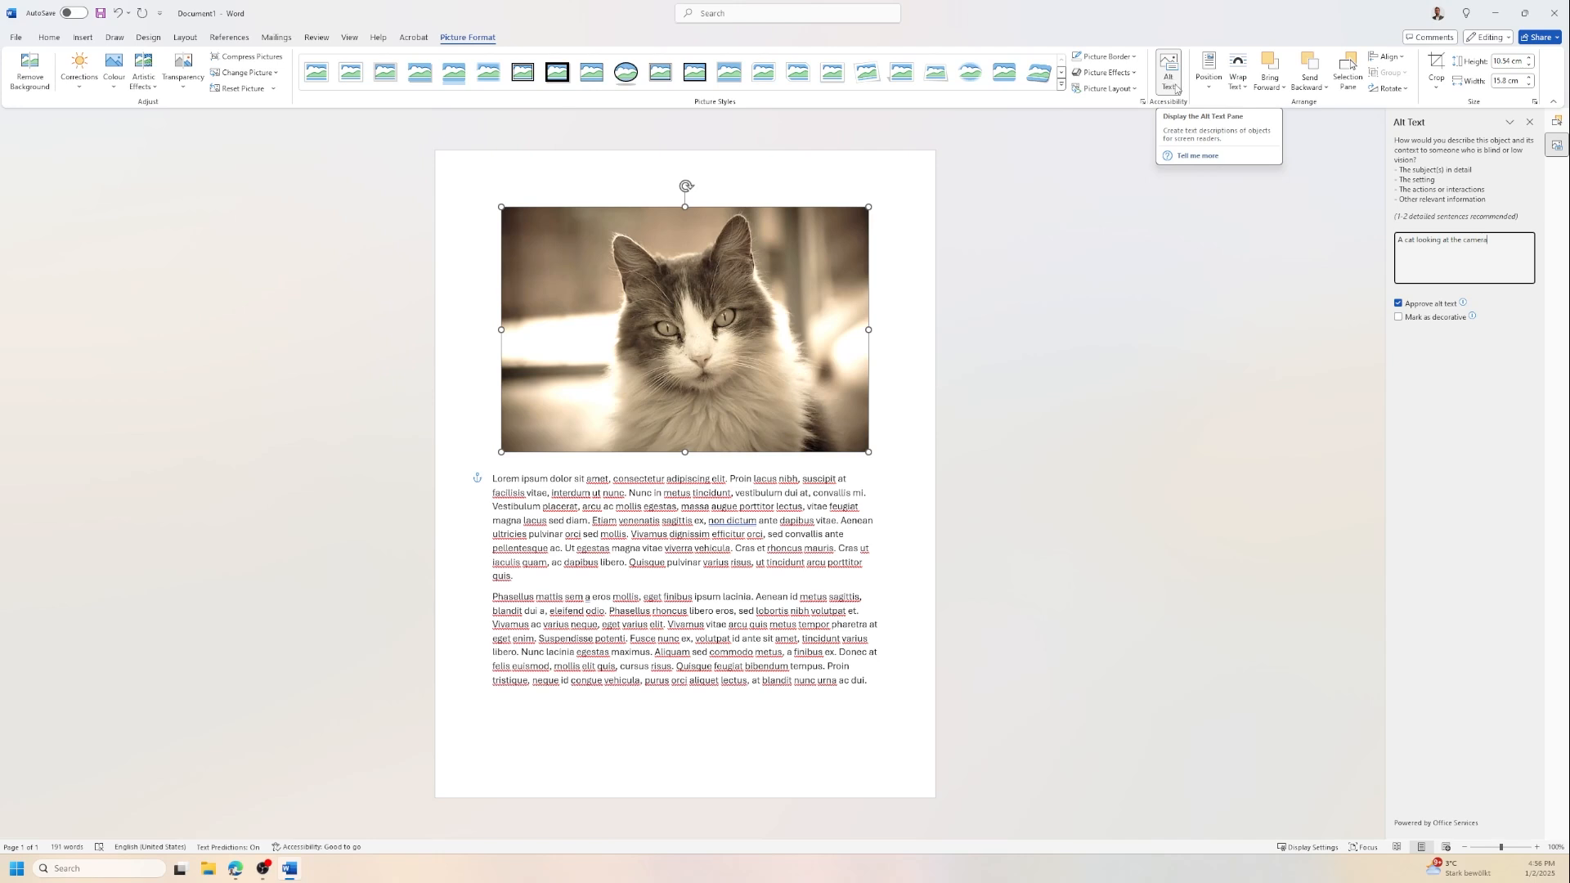
{"action": "left_click", "coordinate": [1066, 105]}
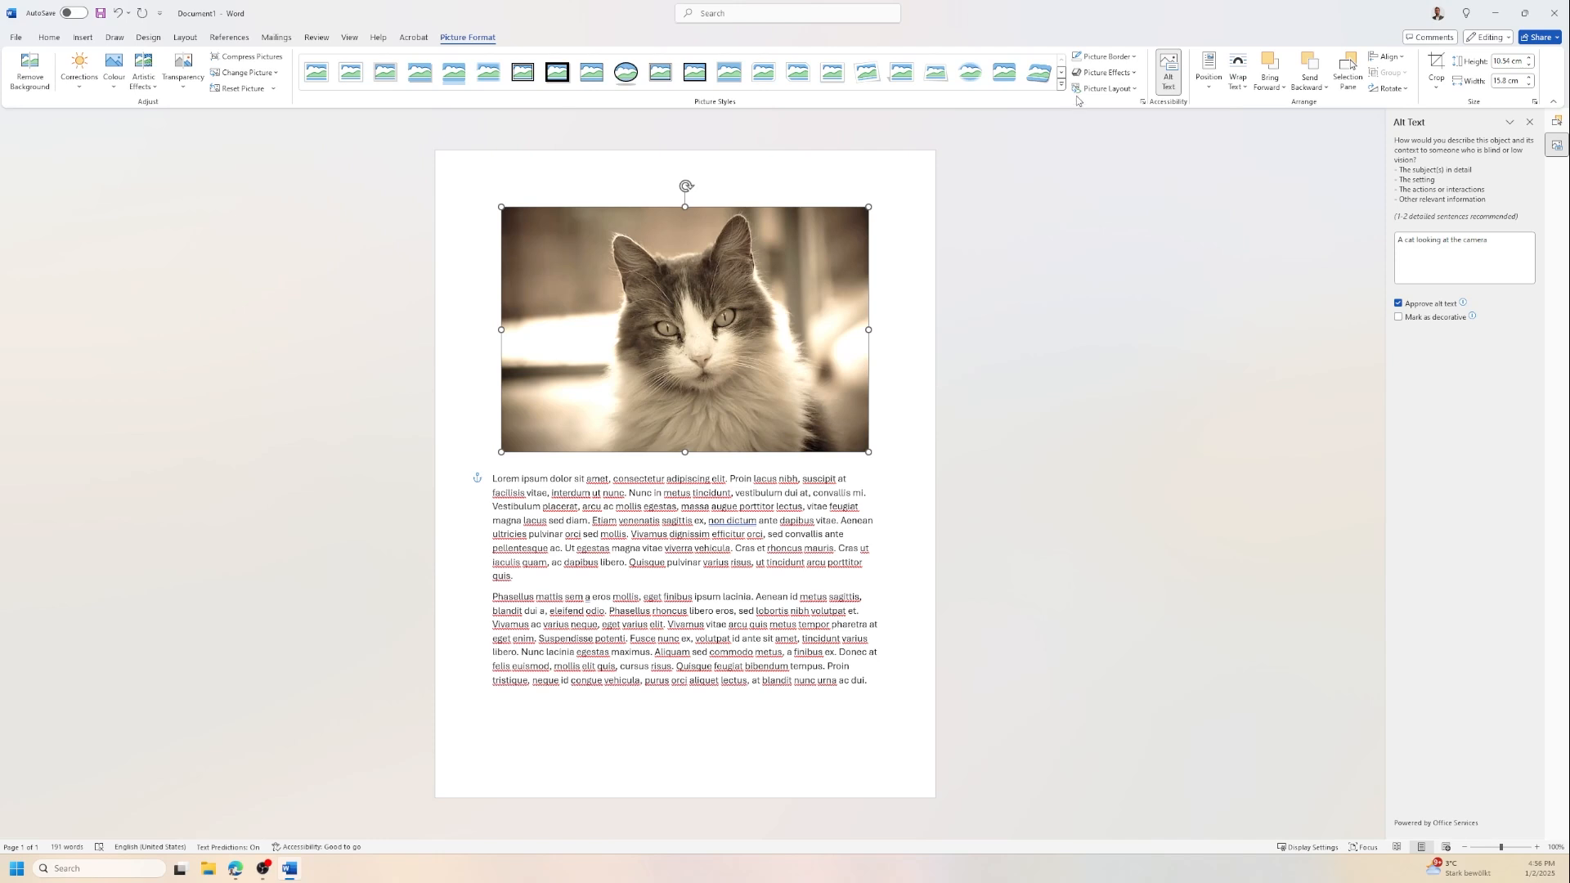
Give the cat picture an orange border with a weight of 2¼ pt.
{"action": "left_click", "coordinate": [1132, 57]}
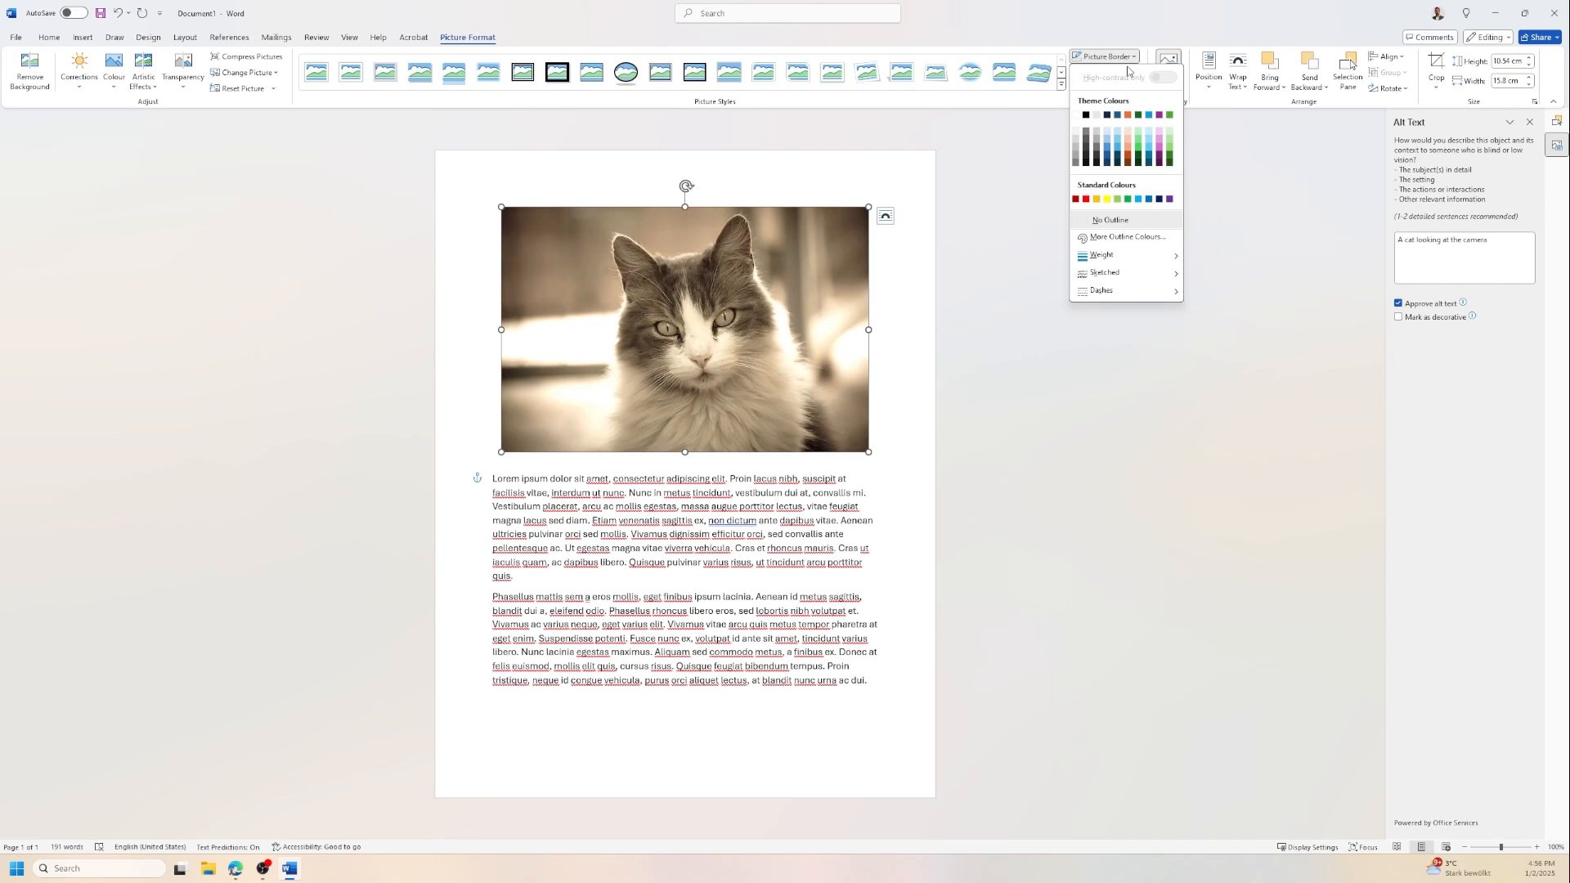
{"action": "left_click", "coordinate": [1128, 115]}
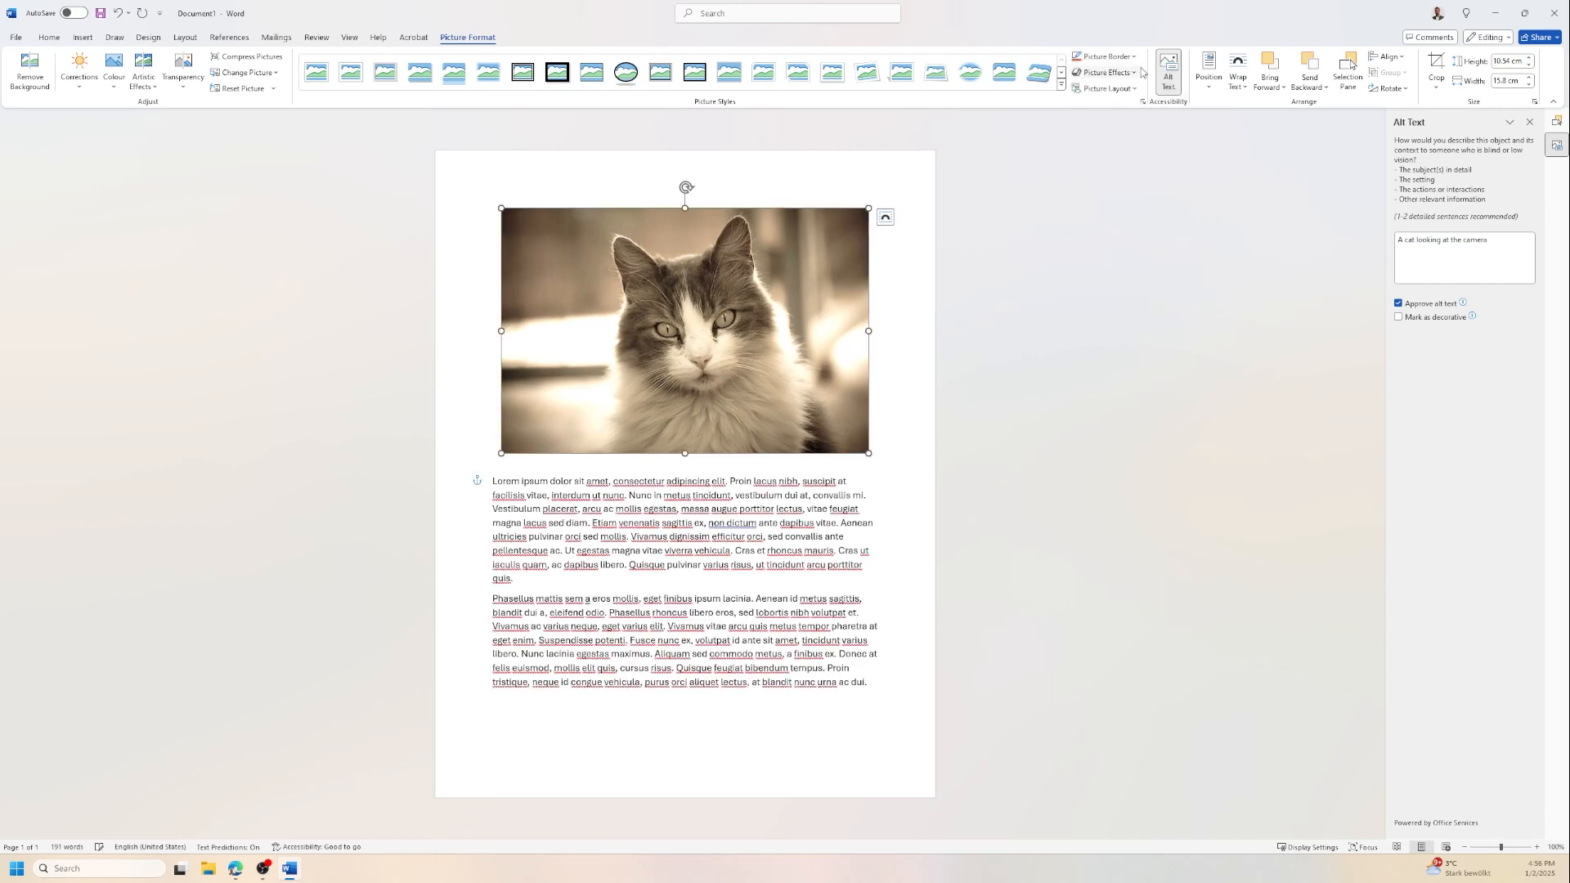
{"action": "left_click", "coordinate": [1135, 57]}
{"action": "mouse_move", "coordinate": [1101, 255]}
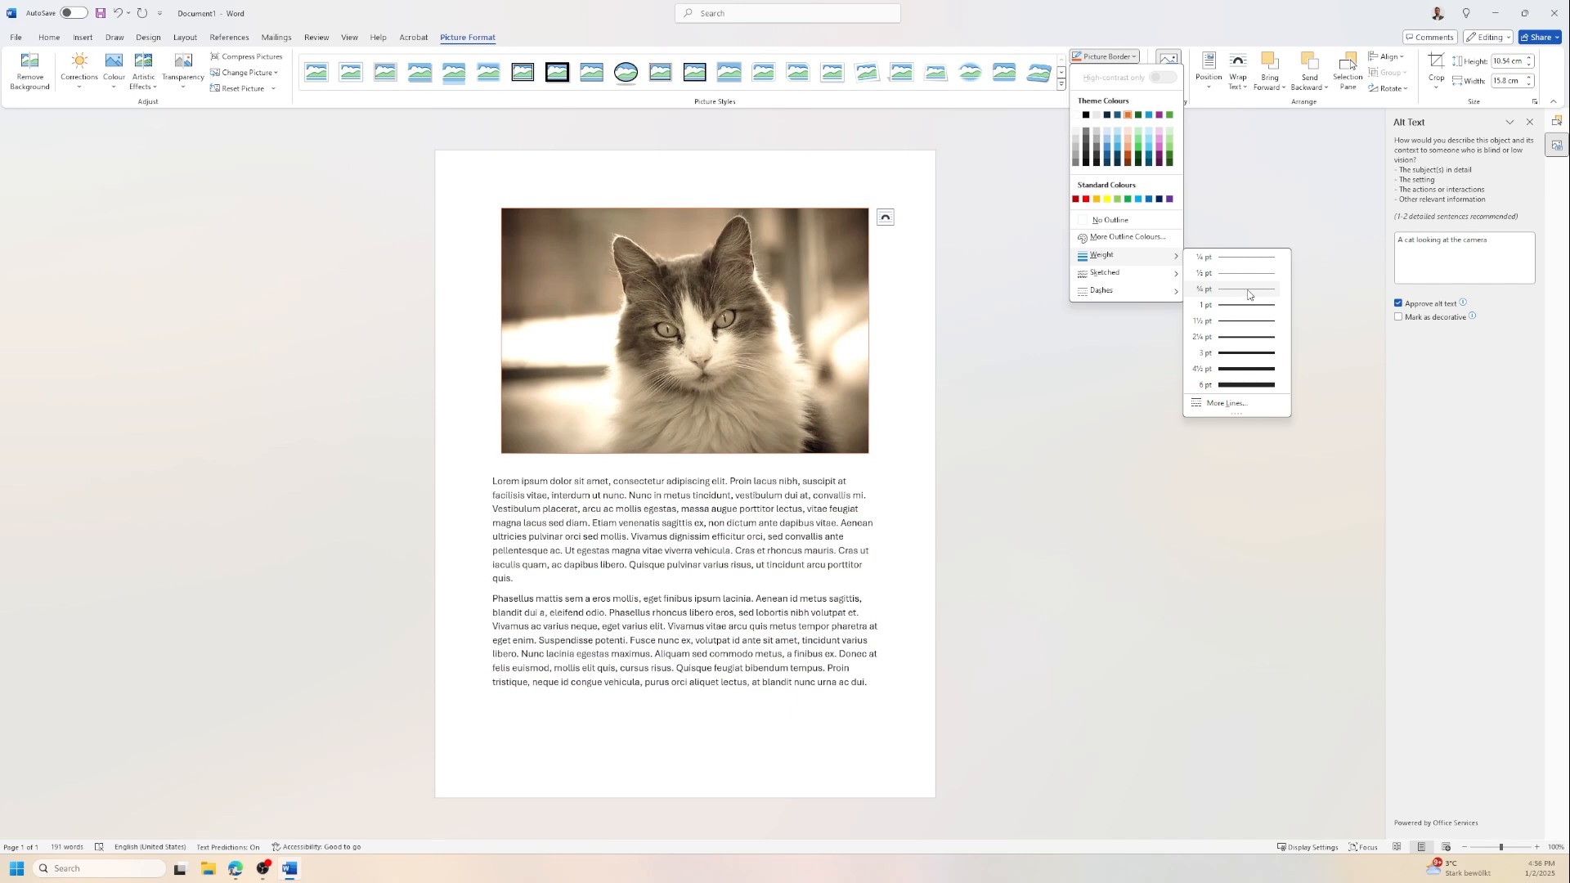
{"action": "left_click", "coordinate": [1239, 337]}
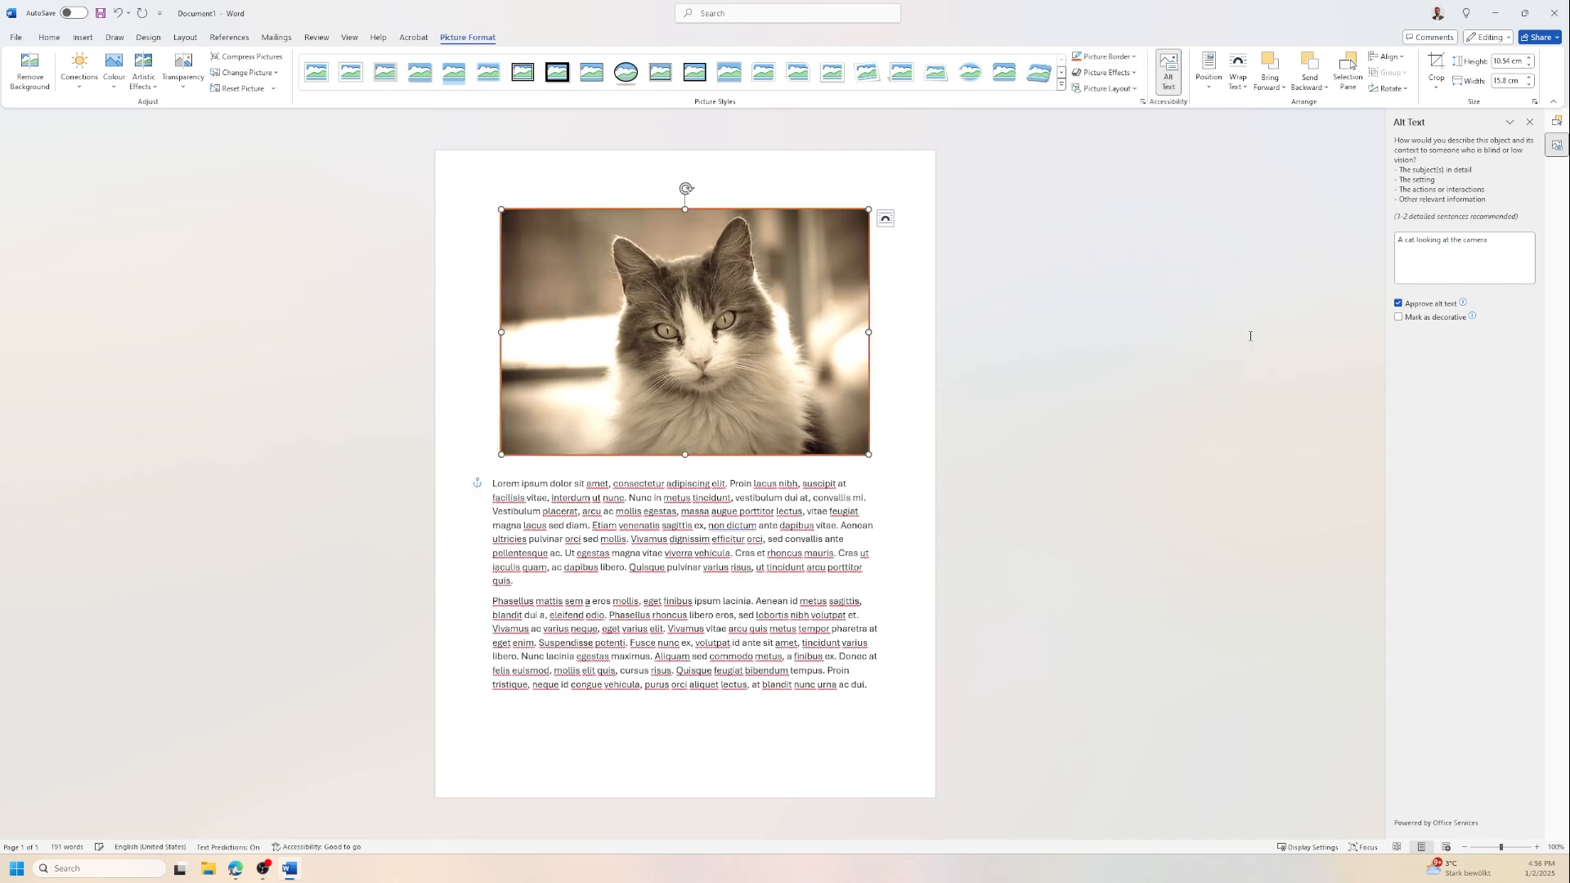
Apply the third sketched line style to the cat picture's border and deselect the picture.
{"action": "left_click", "coordinate": [1135, 57]}
{"action": "mouse_move", "coordinate": [1174, 278]}
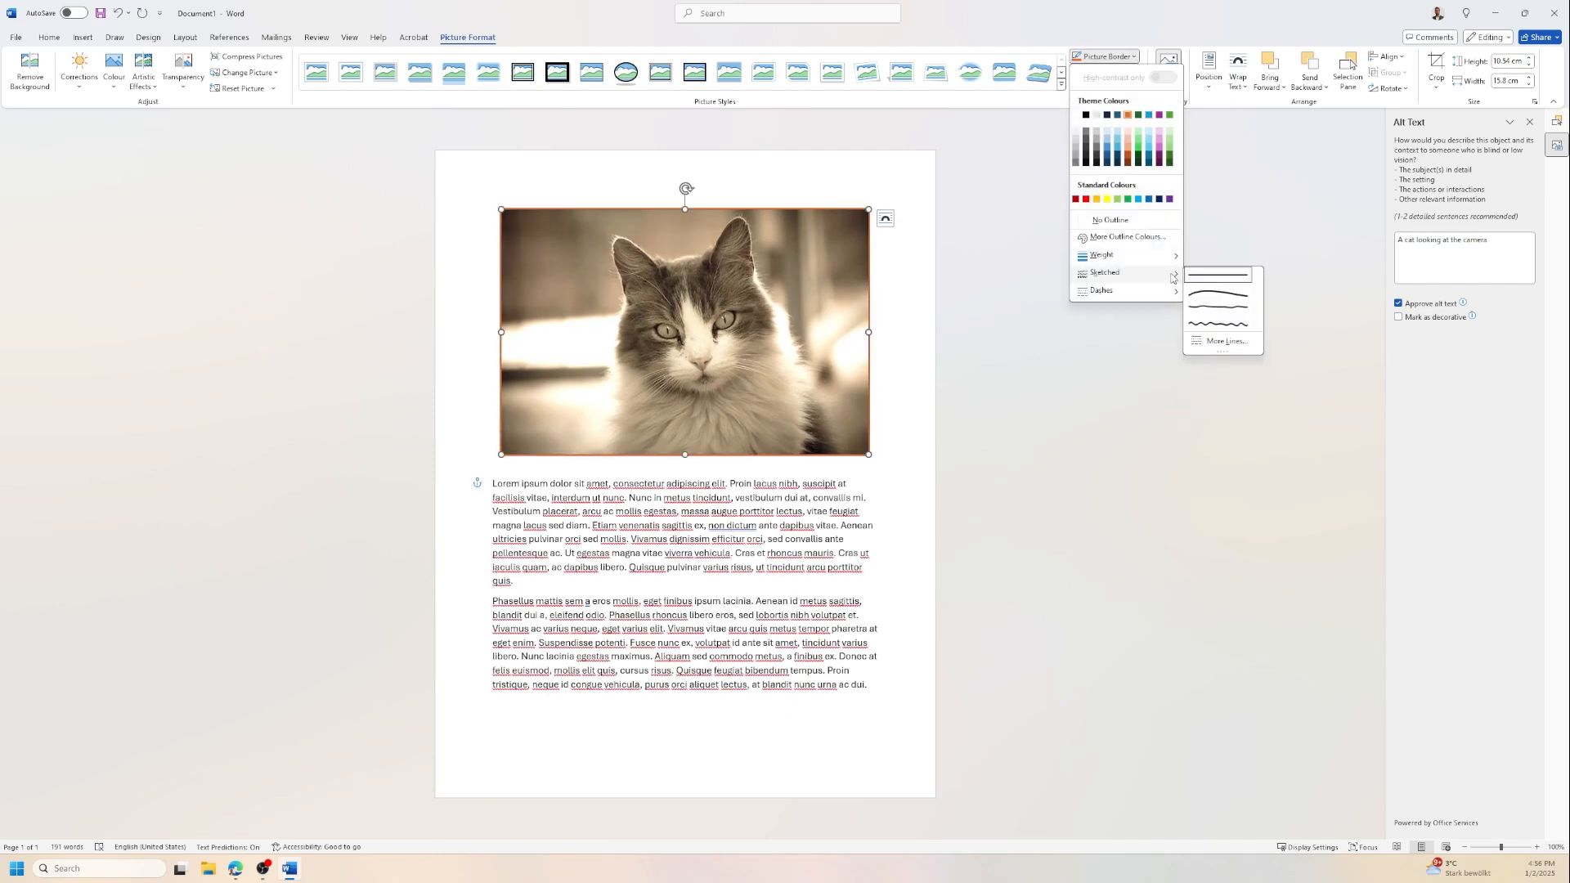
{"action": "left_click", "coordinate": [1218, 308]}
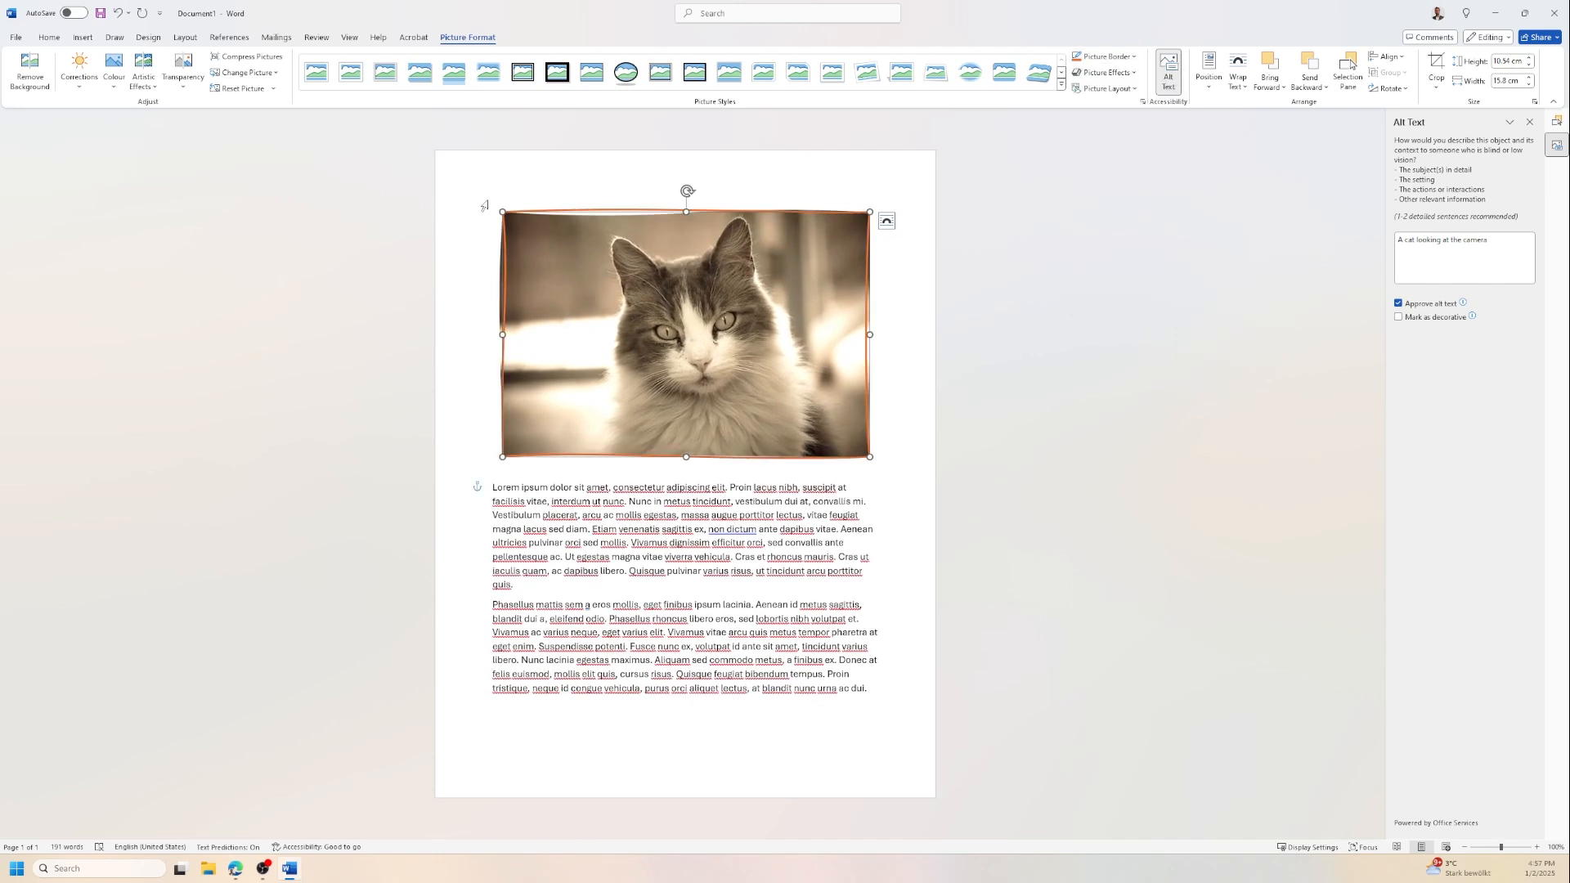
{"action": "left_click", "coordinate": [719, 182]}
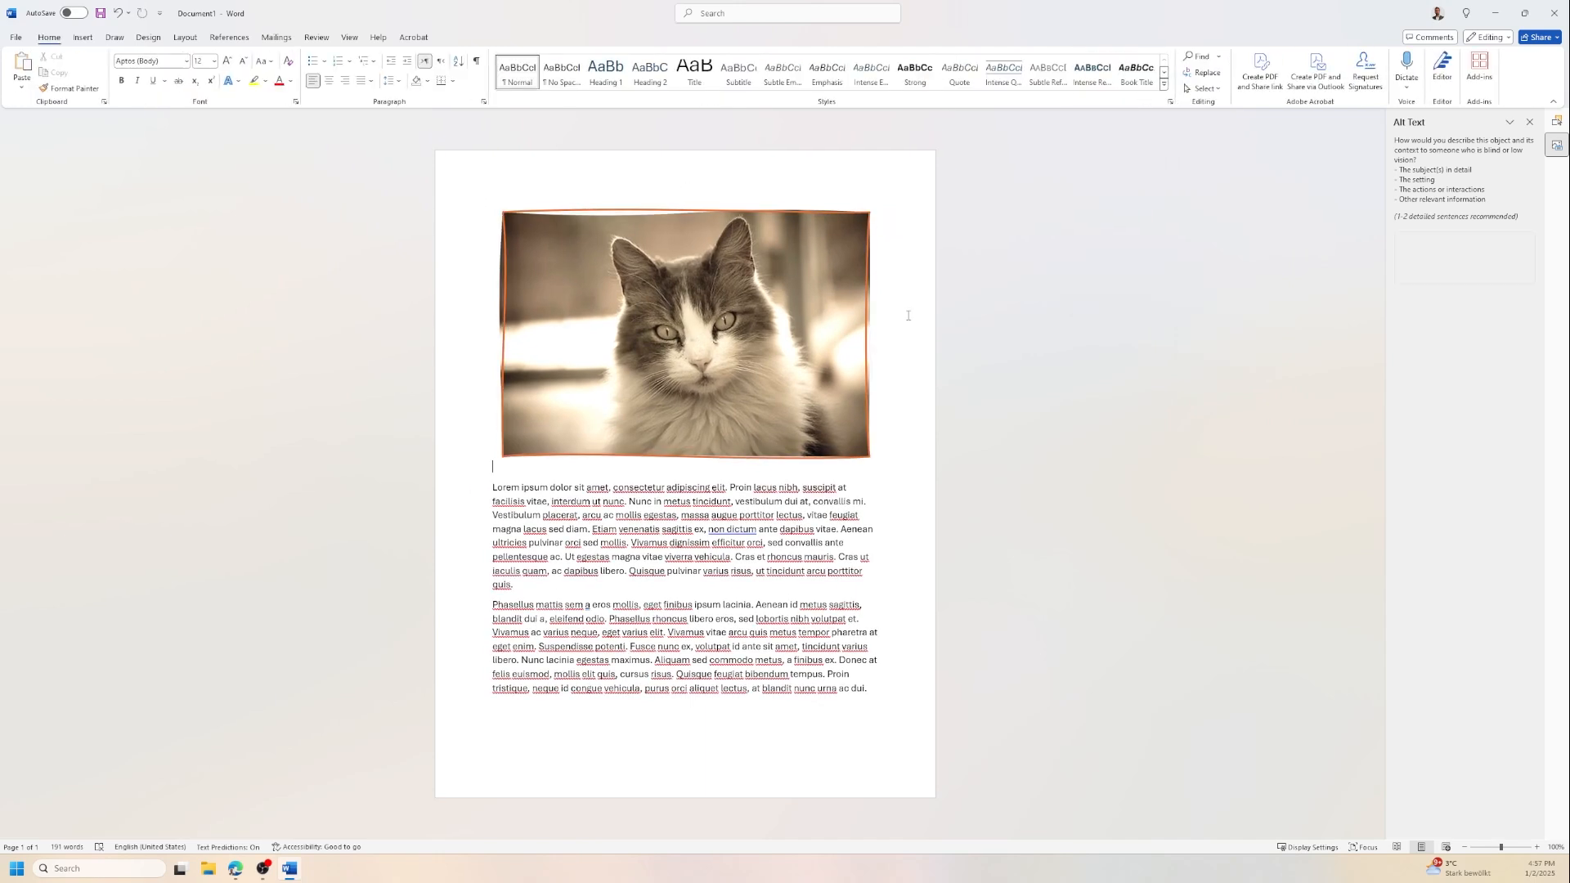
Review the picture effects for the cat picture and apply the white picture style with rounded diagonal corners.
{"action": "left_click", "coordinate": [831, 310]}
{"action": "left_click", "coordinate": [1133, 73]}
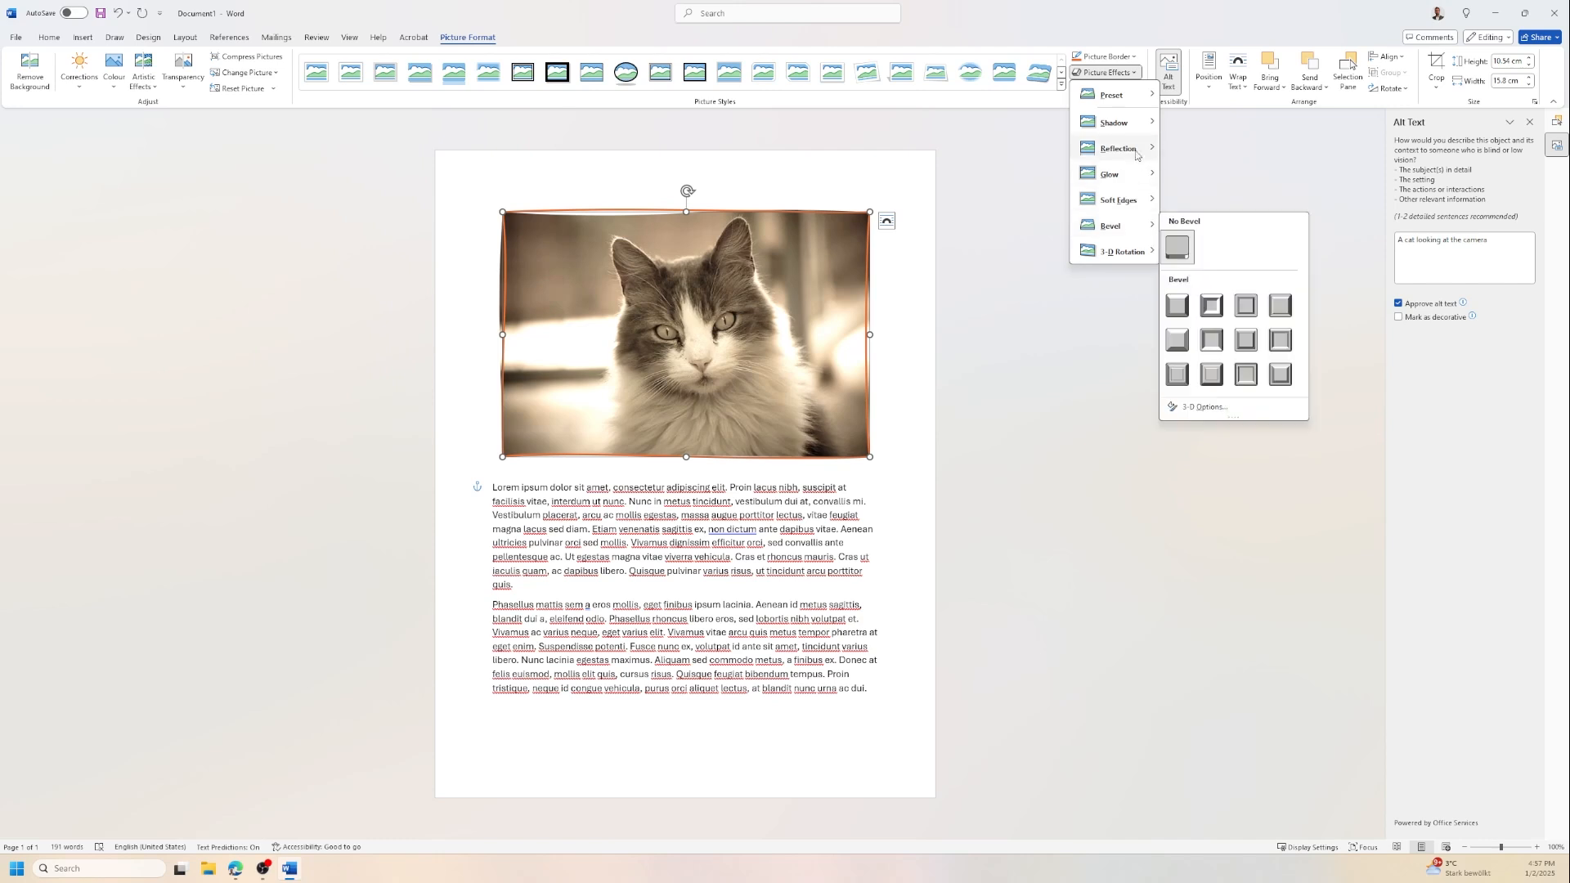
{"action": "mouse_move", "coordinate": [1136, 134]}
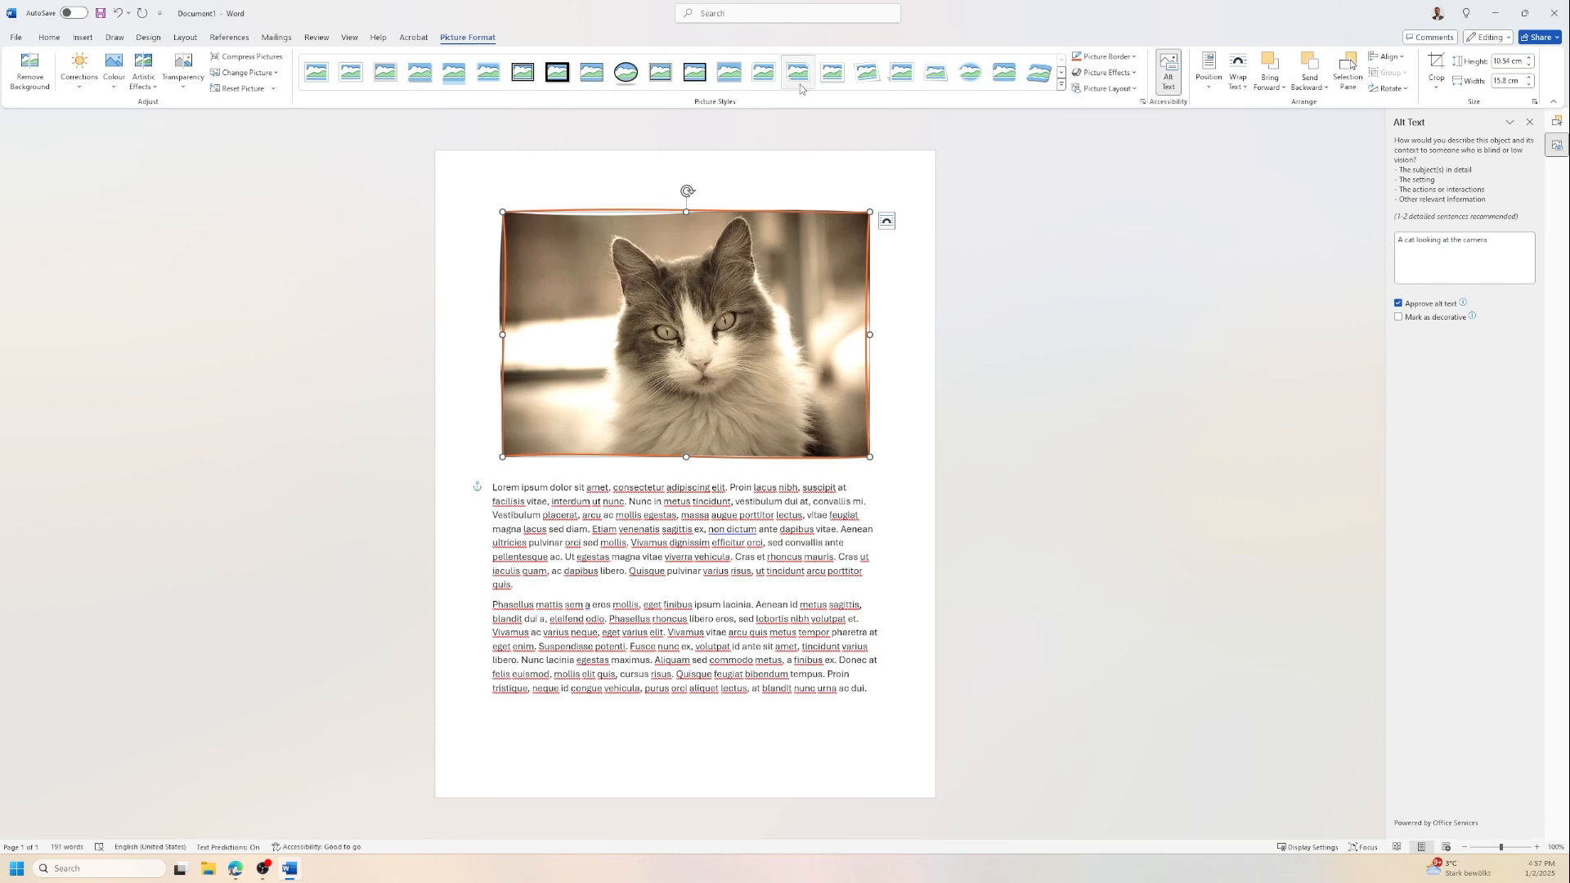
{"action": "left_click", "coordinate": [1062, 85]}
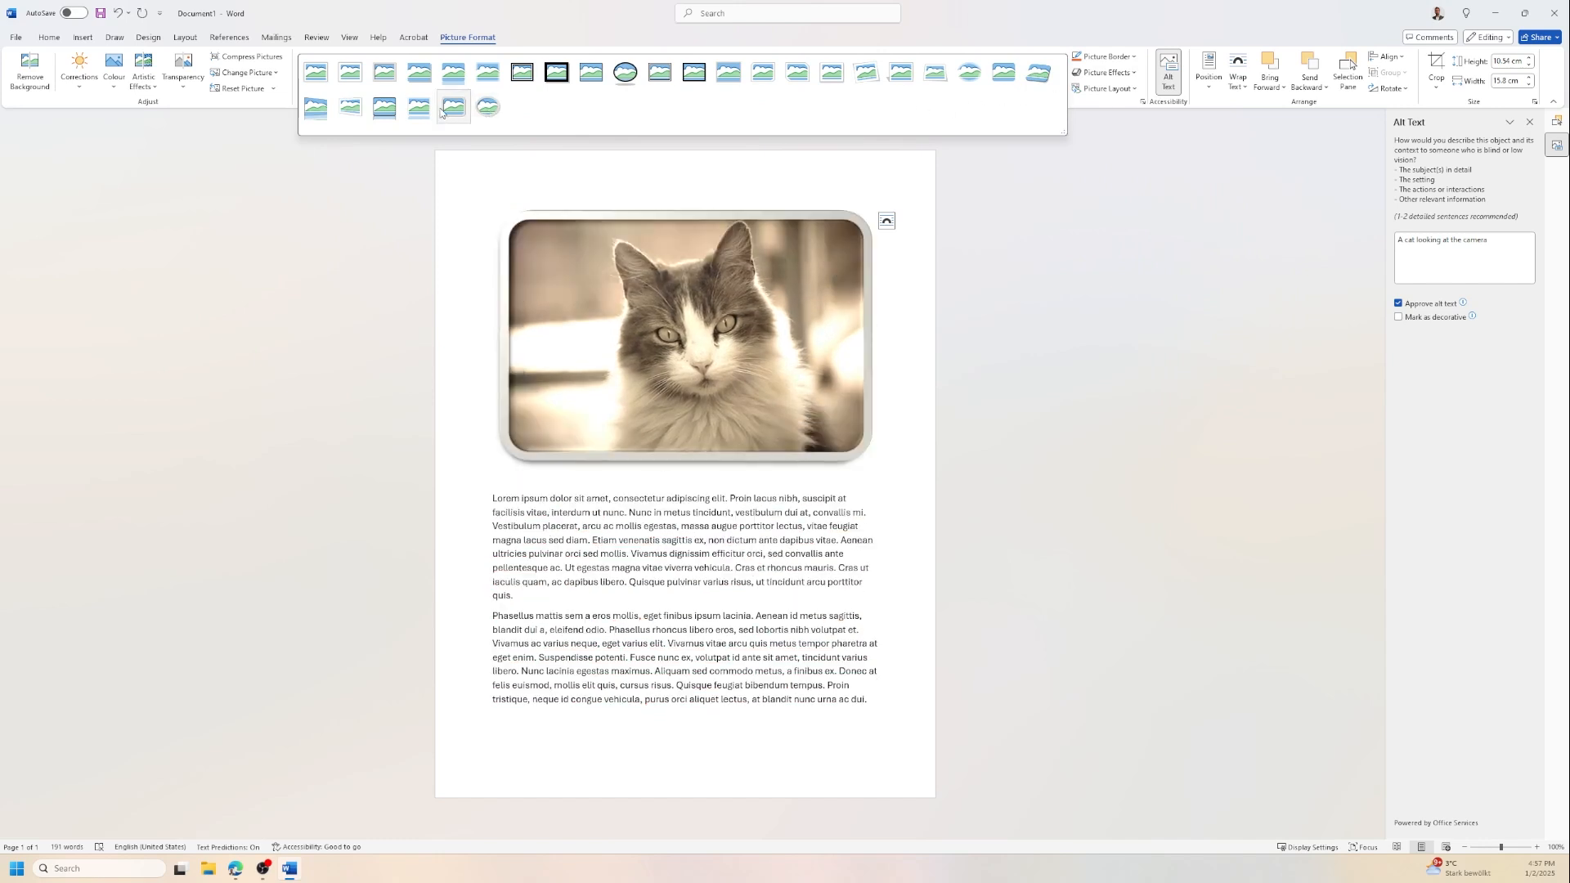
{"action": "left_click", "coordinate": [764, 79]}
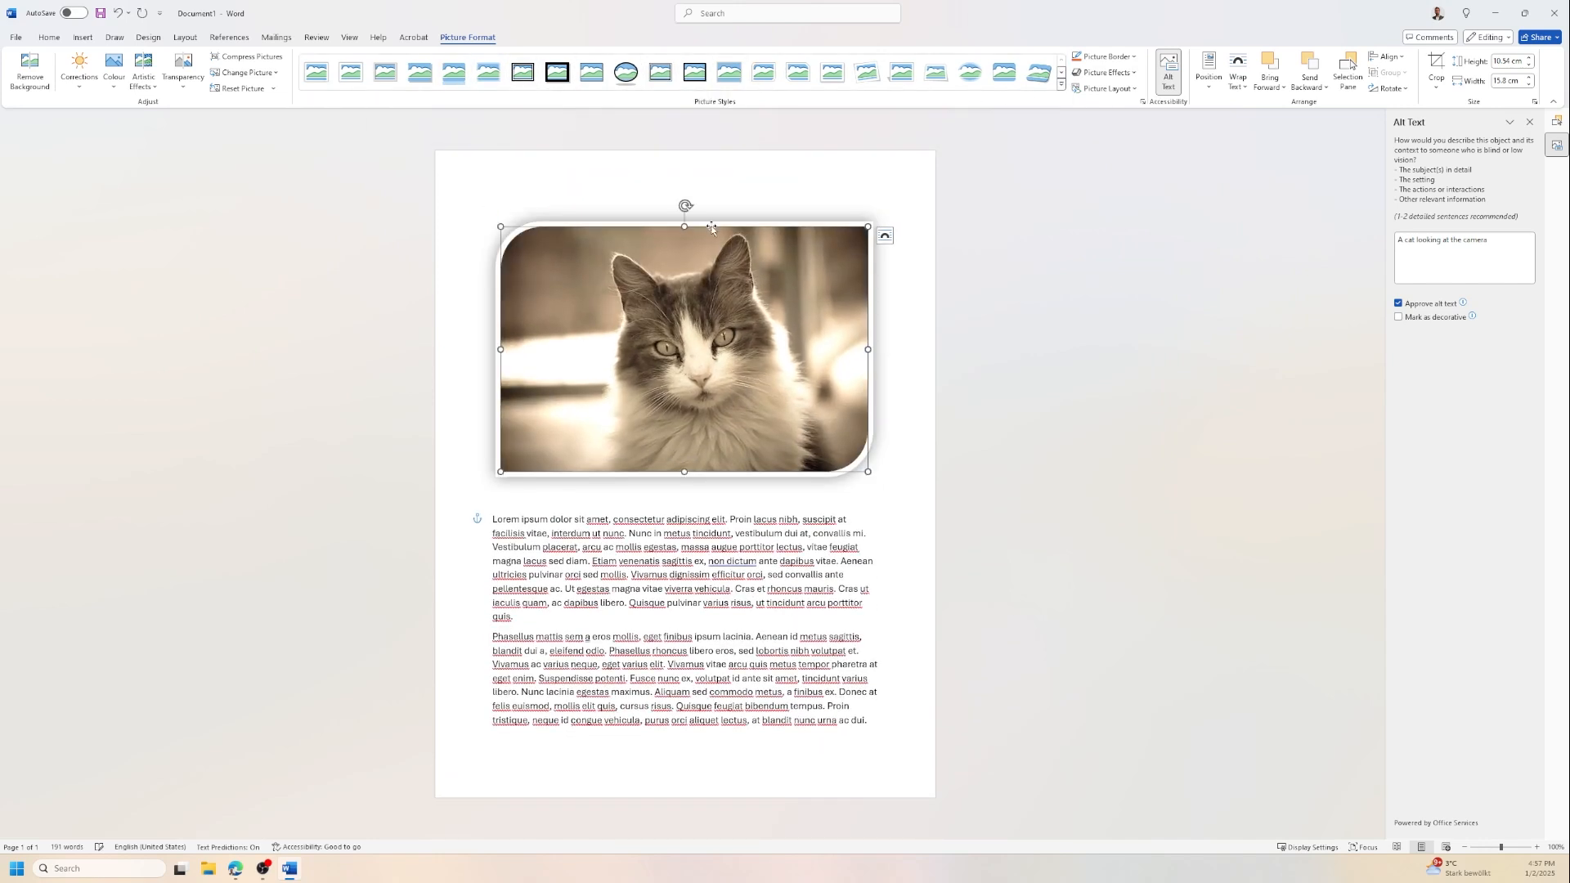
Reset the cat picture's formatting to remove its border and style.
{"action": "left_click", "coordinate": [227, 90]}
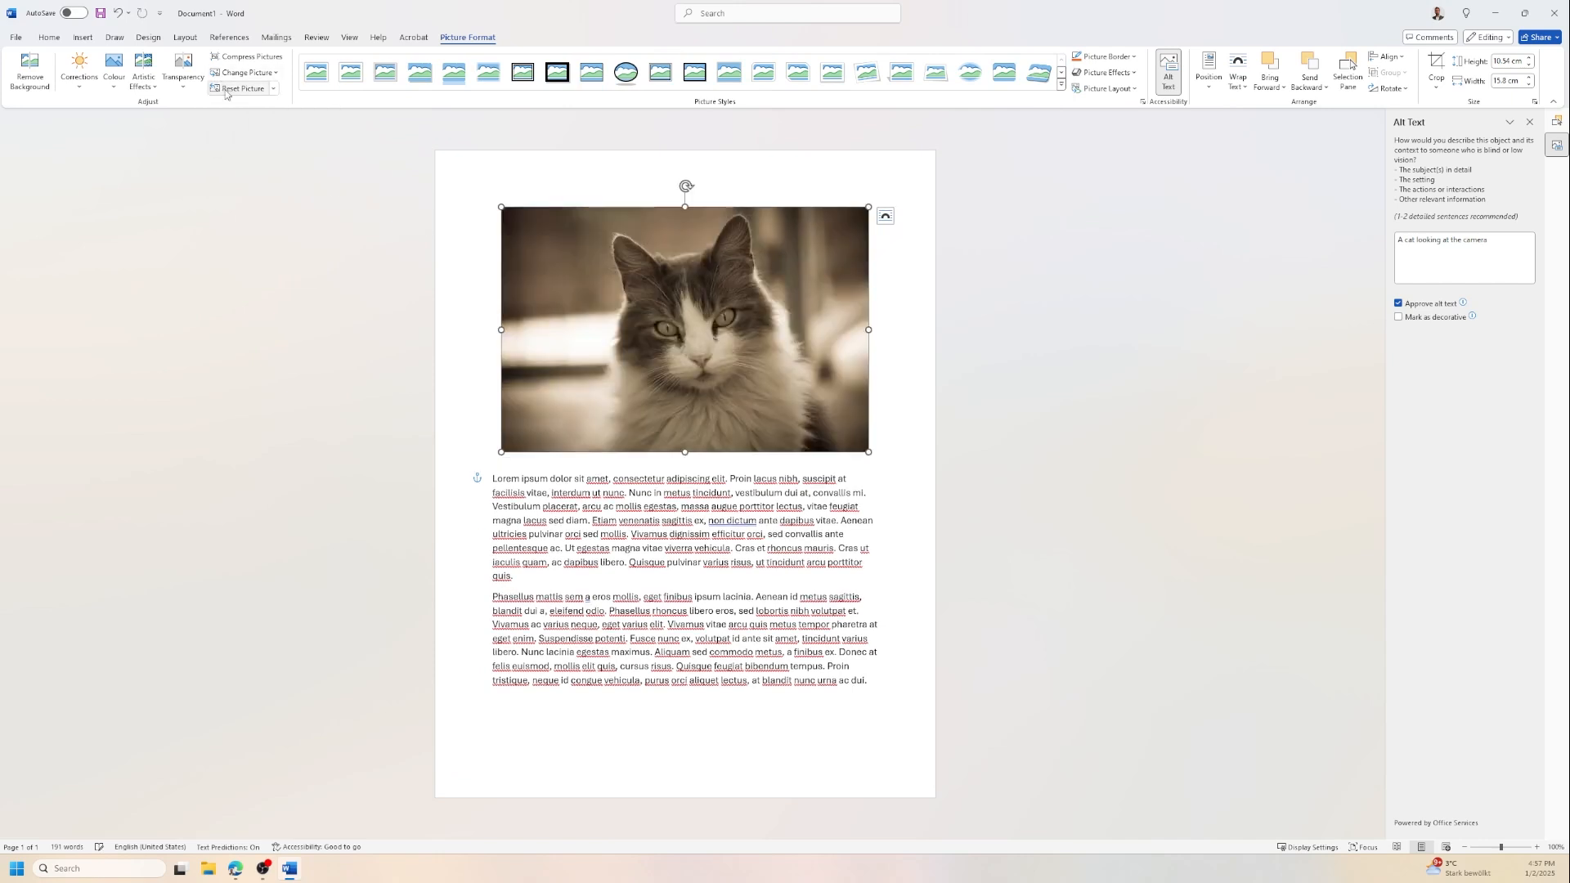
{"action": "left_click", "coordinate": [988, 337]}
{"action": "left_click", "coordinate": [783, 316]}
{"action": "left_click", "coordinate": [890, 140]}
Compress only the cat picture at the default resolution, deleting its cropped areas.
{"action": "left_click", "coordinate": [681, 224]}
{"action": "left_click", "coordinate": [257, 60]}
{"action": "left_click_drag", "start_coordinate": [741, 351], "coordinate": [844, 253]}
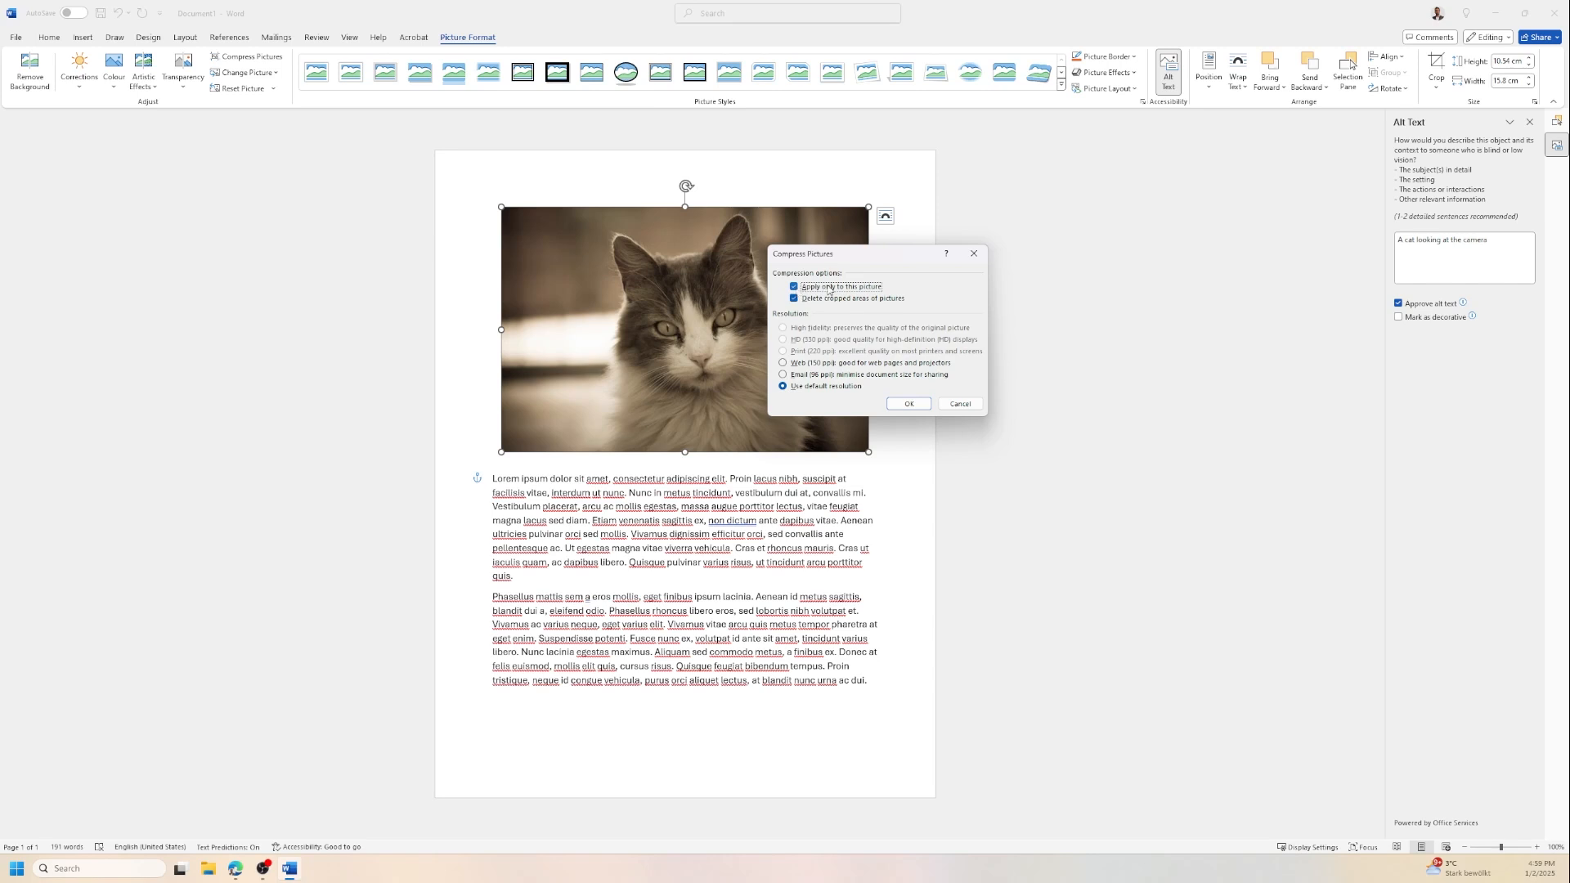
{"action": "left_click", "coordinate": [909, 404]}
Review the available sources for replacing the cat picture with another picture.
{"action": "left_click", "coordinate": [271, 75]}
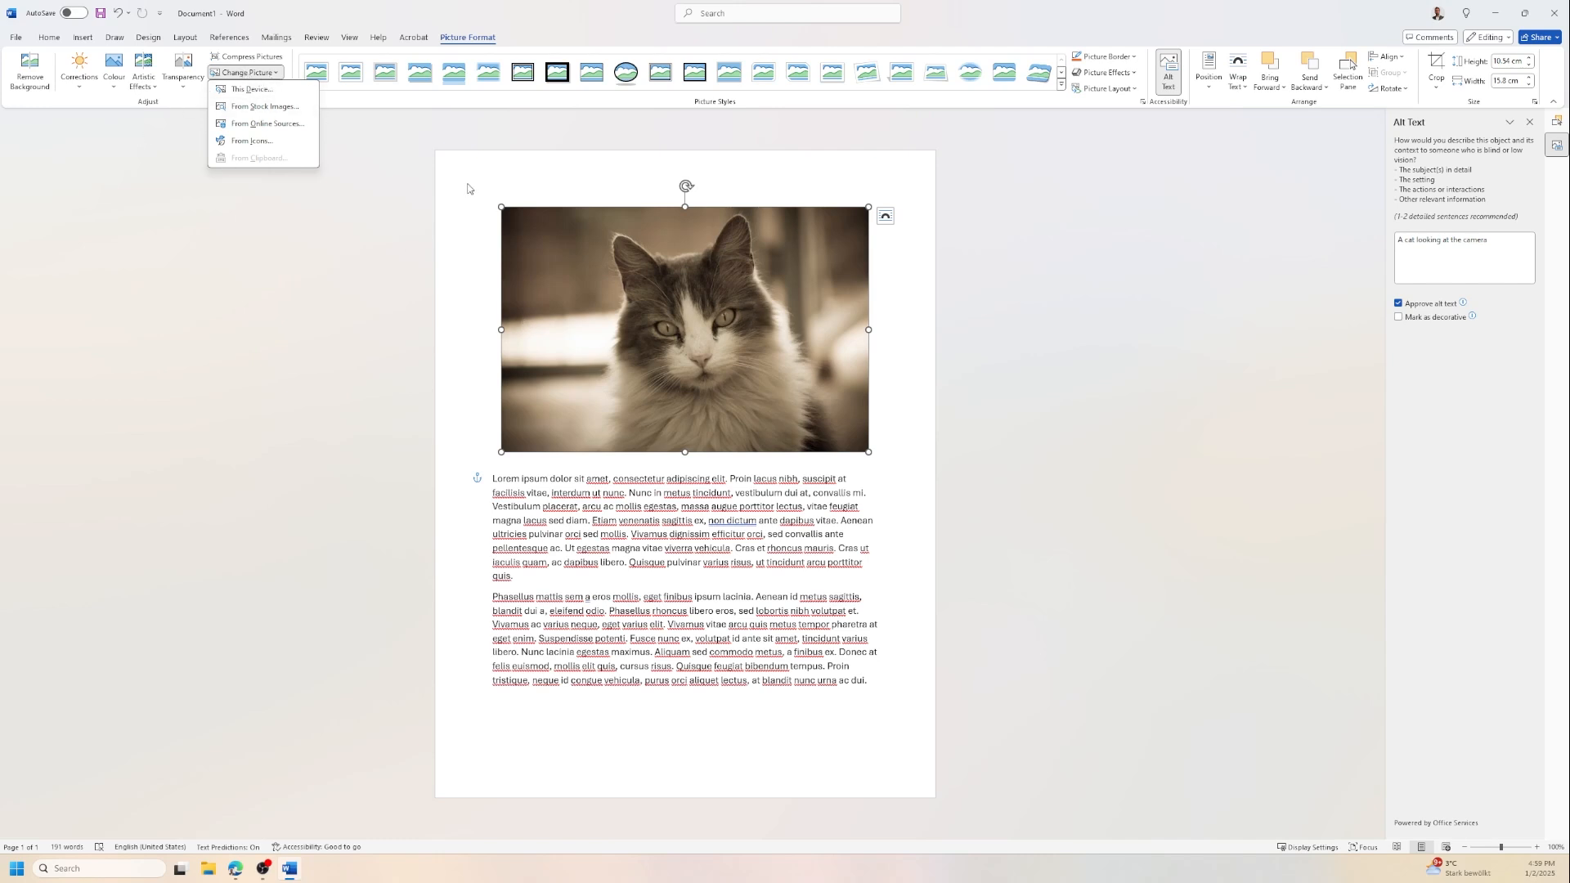
{"action": "right_click", "coordinate": [633, 305]}
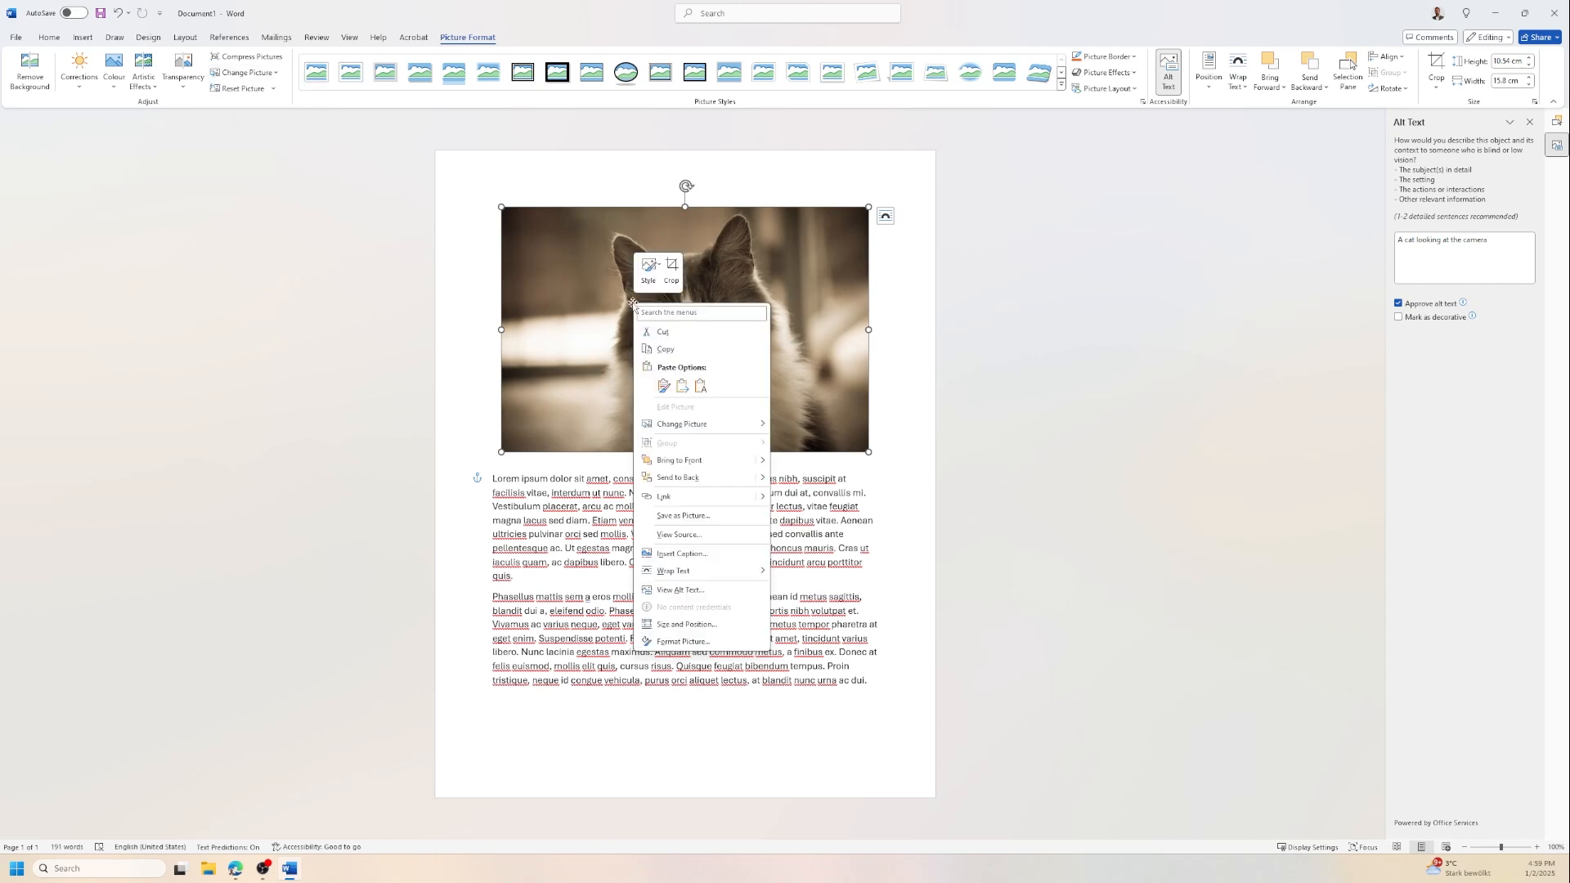
{"action": "mouse_move", "coordinate": [701, 425]}
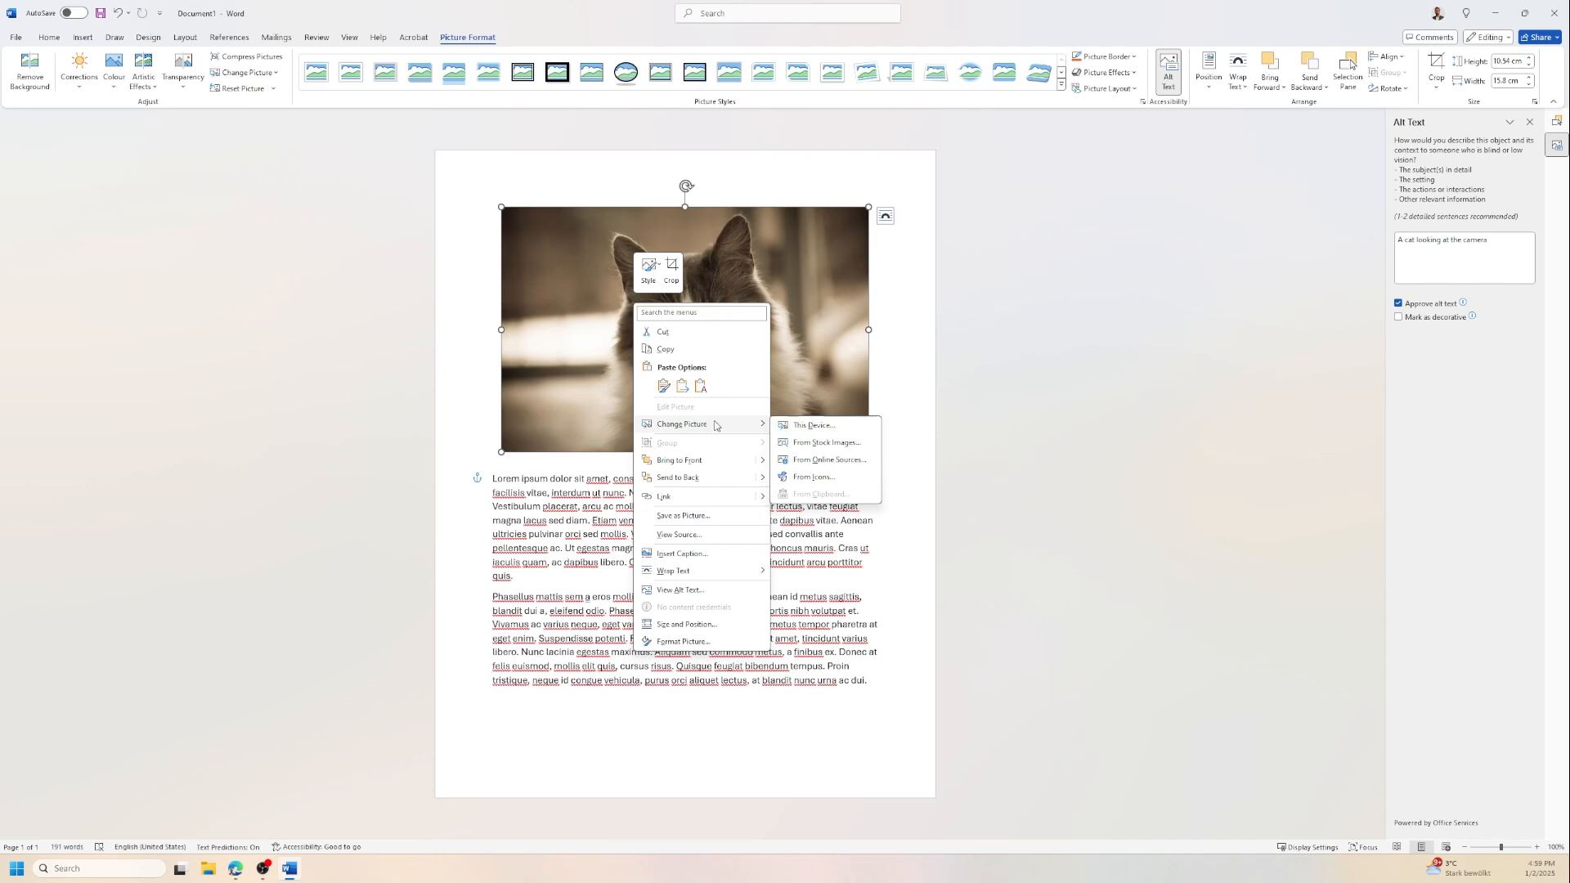
{"action": "left_click", "coordinate": [571, 262]}
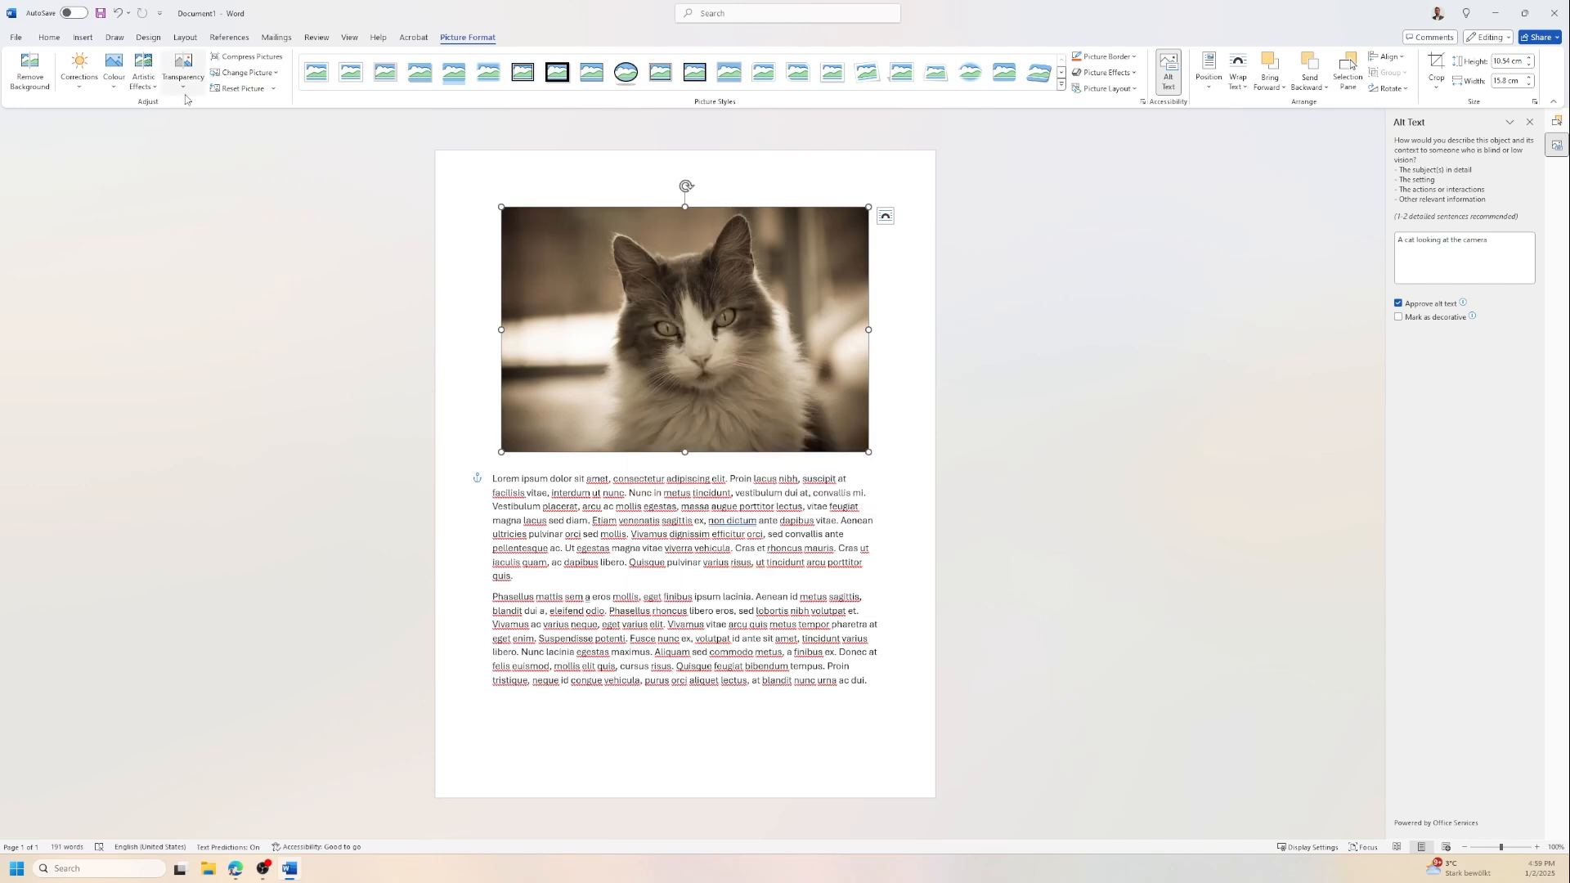
Reset both the formatting and the size of the cat picture.
{"action": "left_click", "coordinate": [273, 88]}
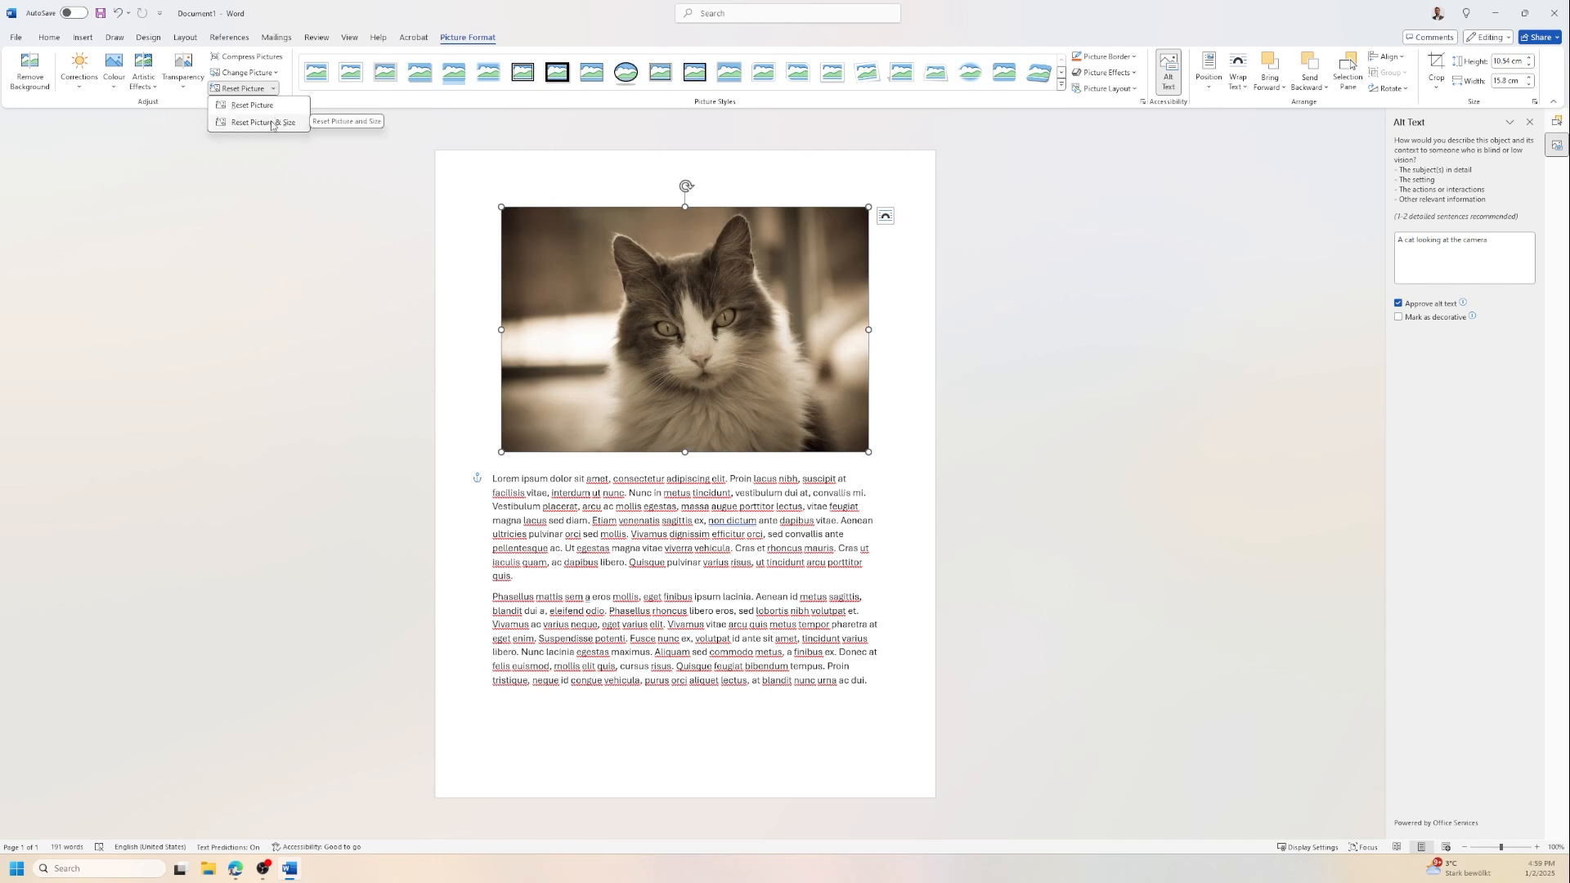
{"action": "left_click", "coordinate": [271, 123]}
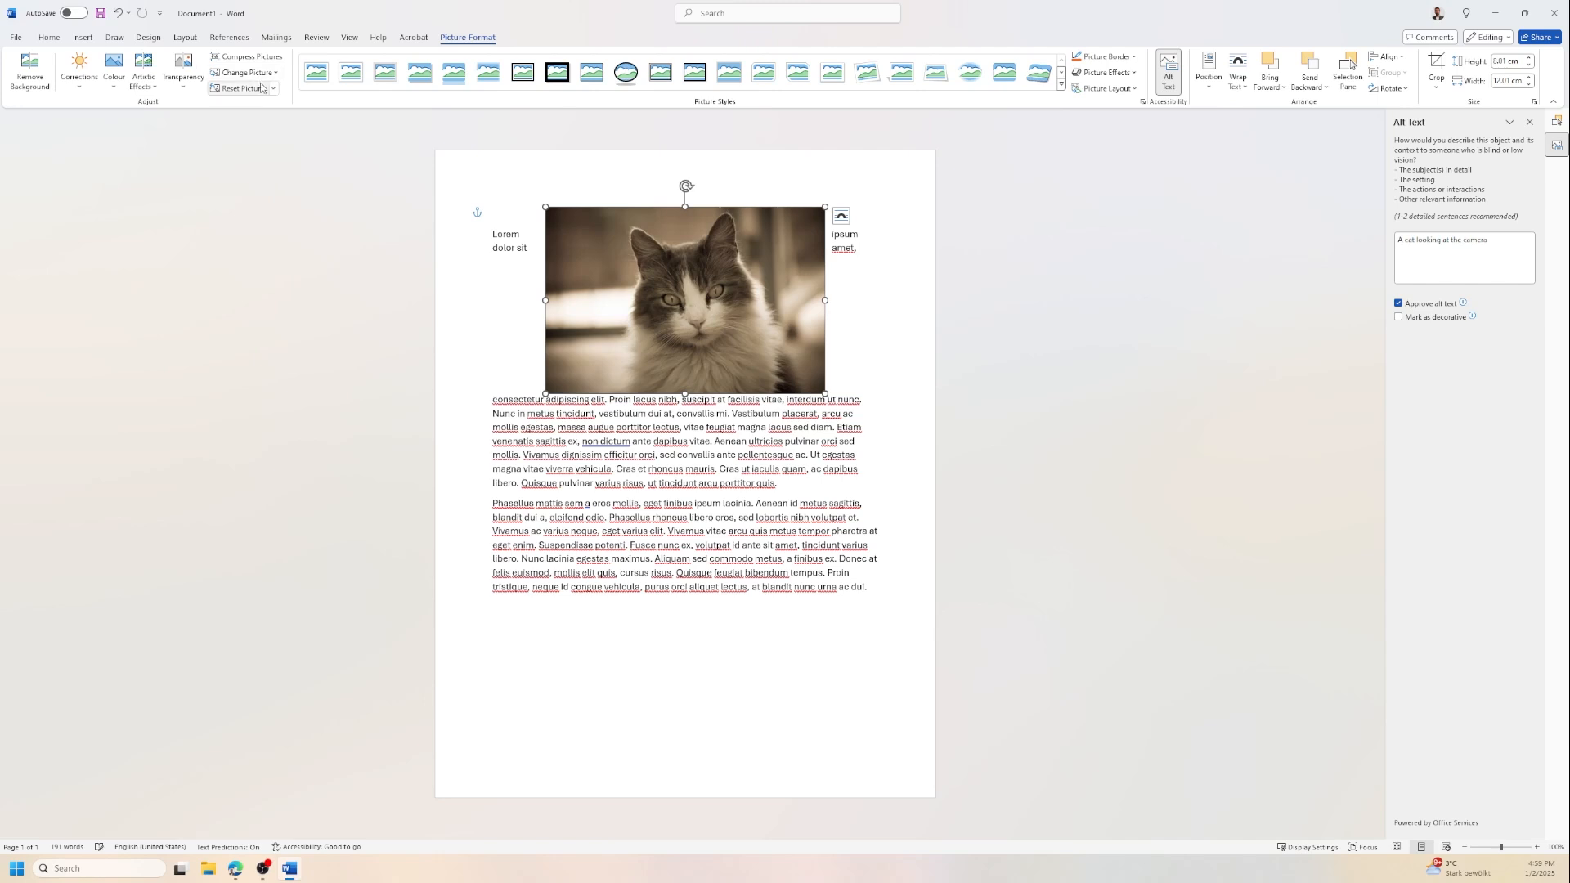
{"action": "left_click", "coordinate": [273, 88]}
{"action": "left_click", "coordinate": [246, 105]}
{"action": "left_click", "coordinate": [273, 88]}
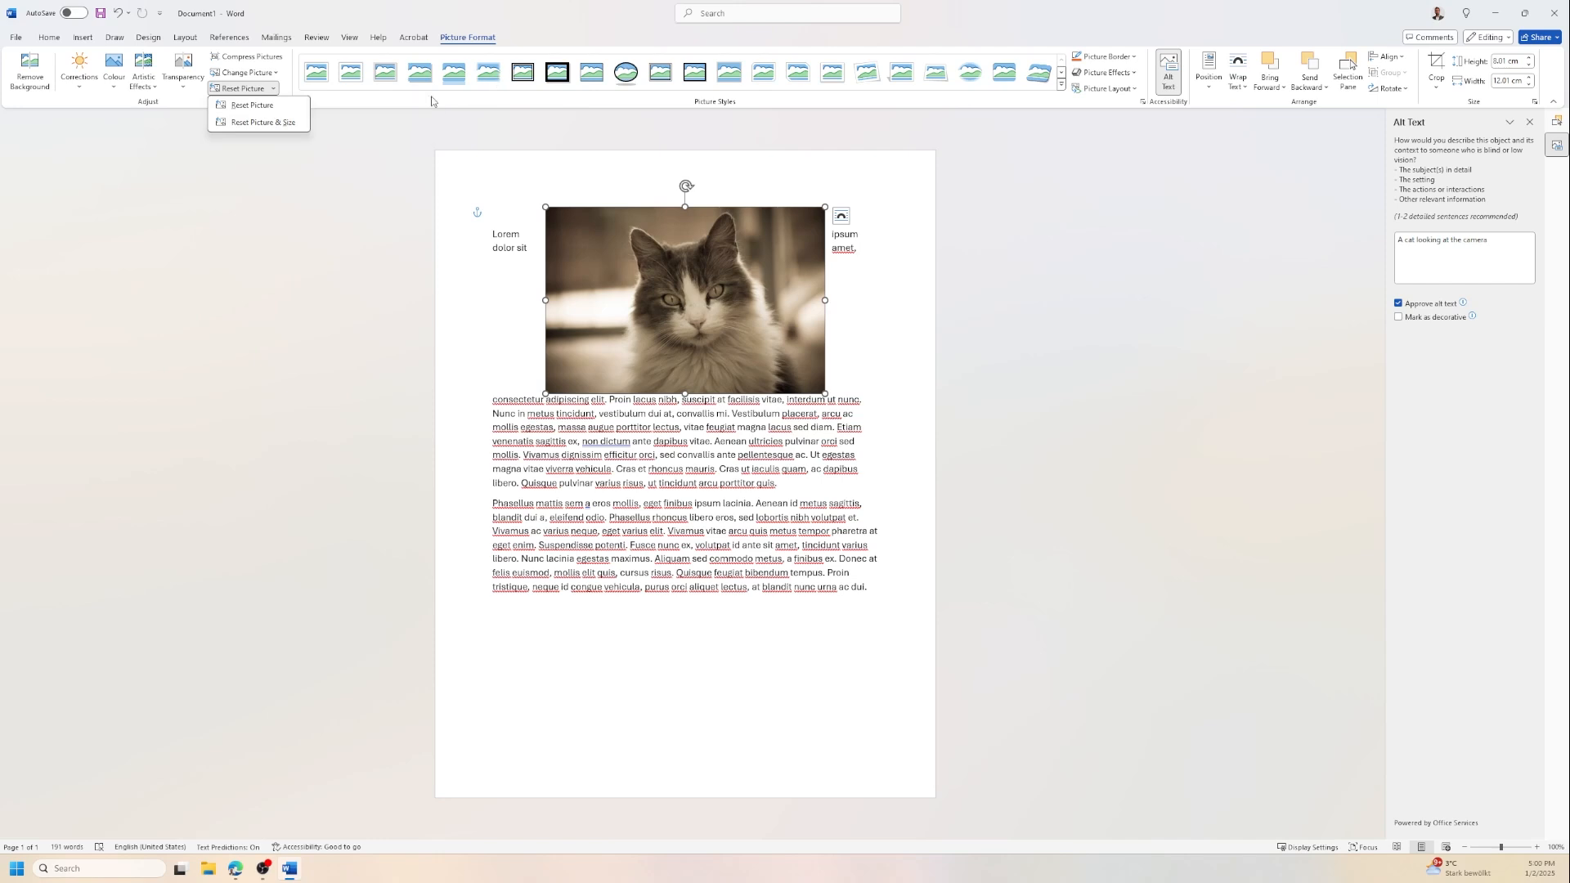
{"action": "left_click", "coordinate": [685, 433]}
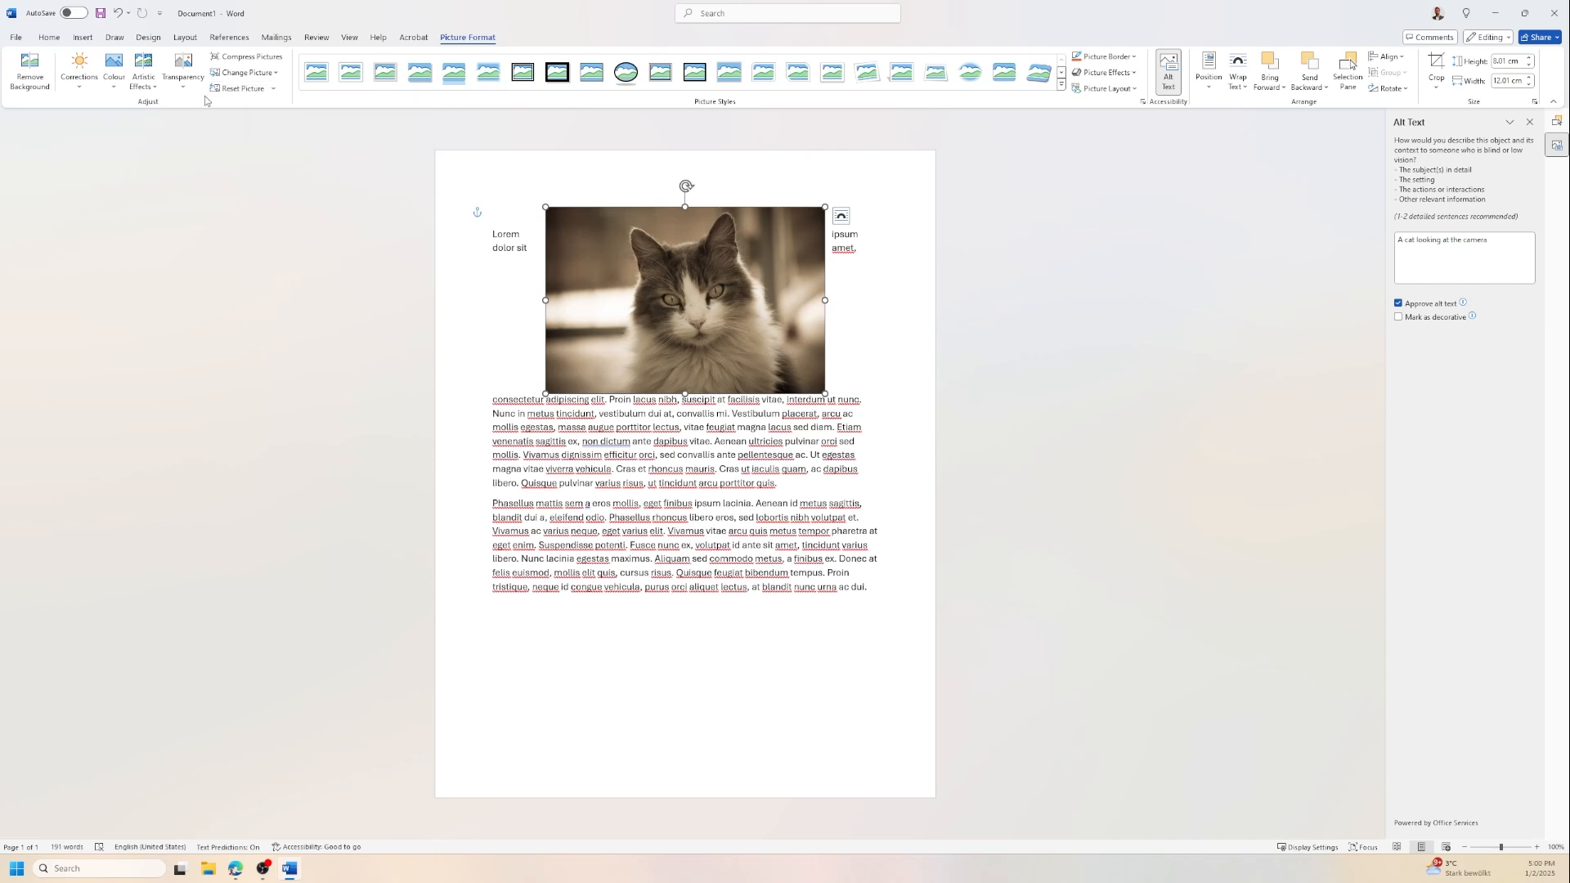
Review the cat picture's transparency presets and artistic effects, and open the artistic effects options.
{"action": "left_click", "coordinate": [185, 82]}
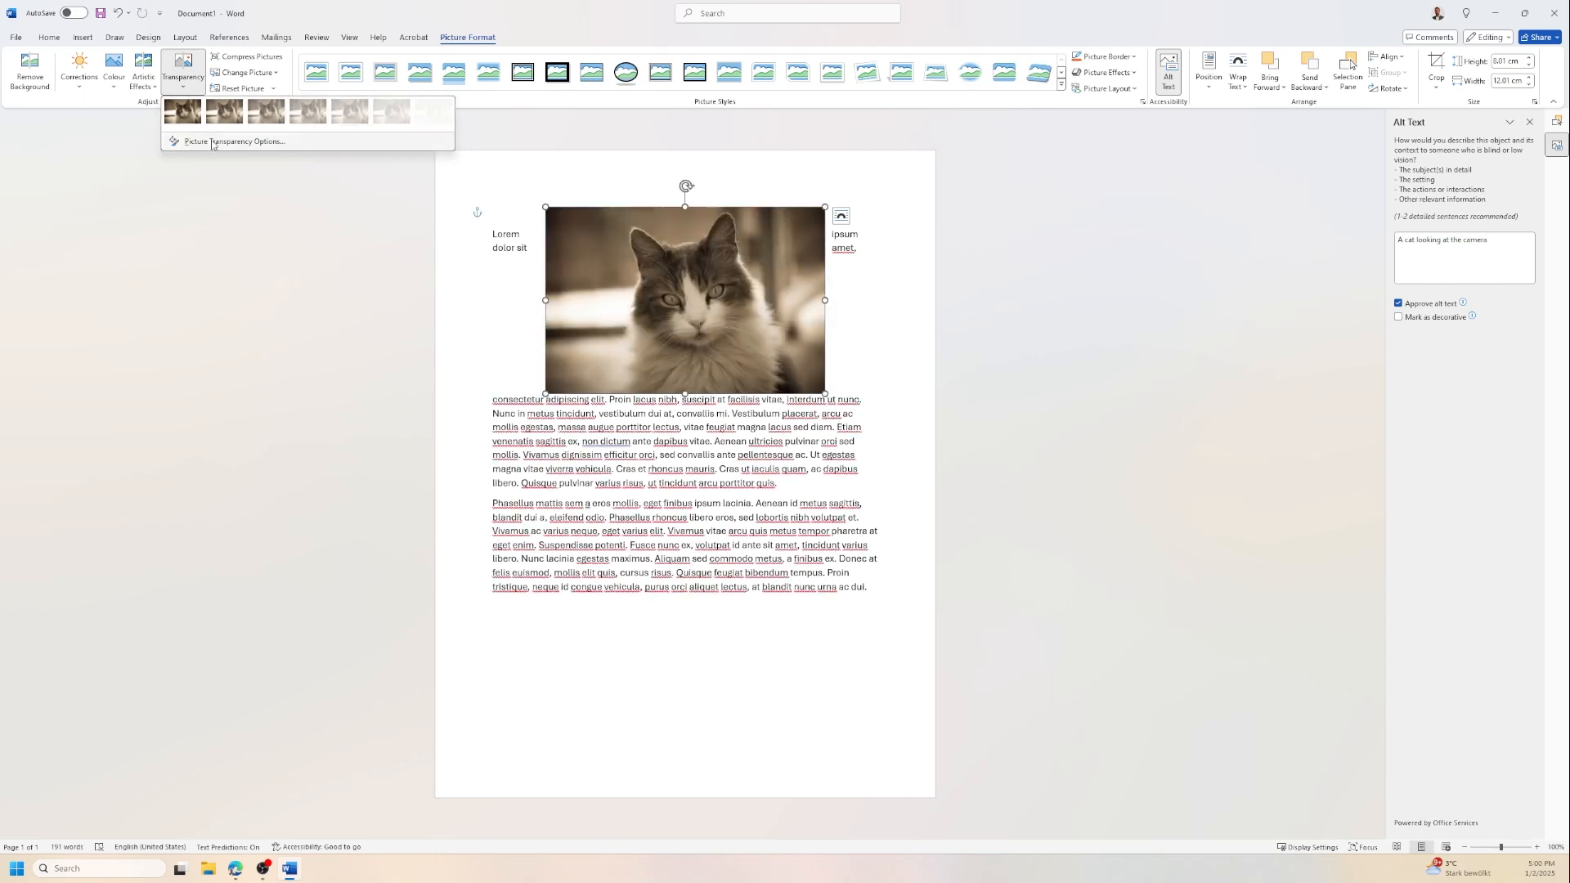
{"action": "left_click", "coordinate": [146, 86]}
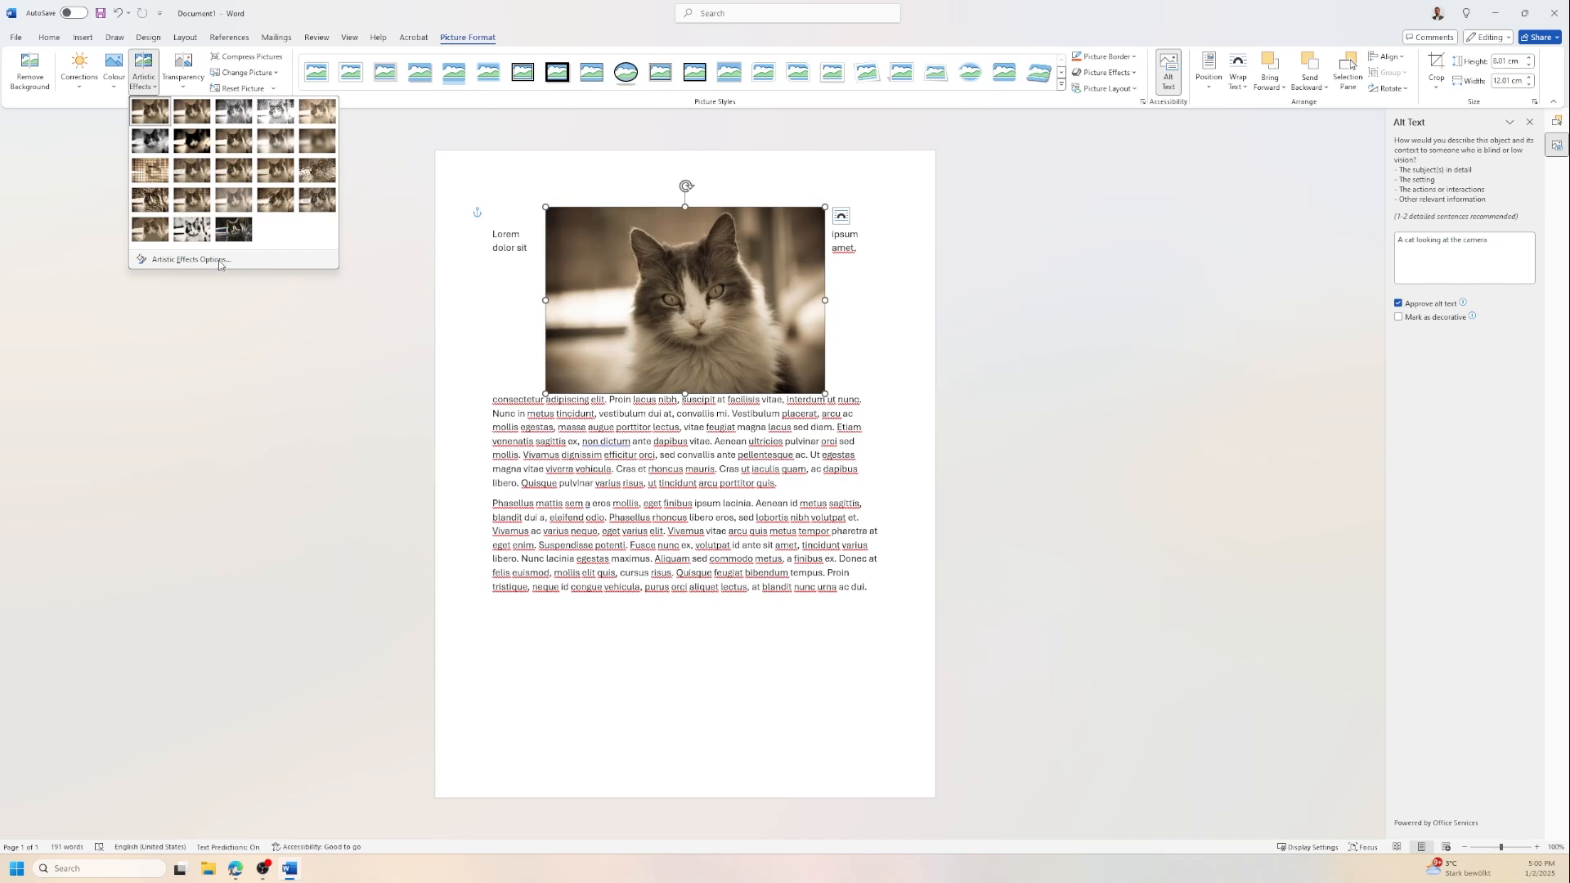
{"action": "left_click", "coordinate": [191, 259]}
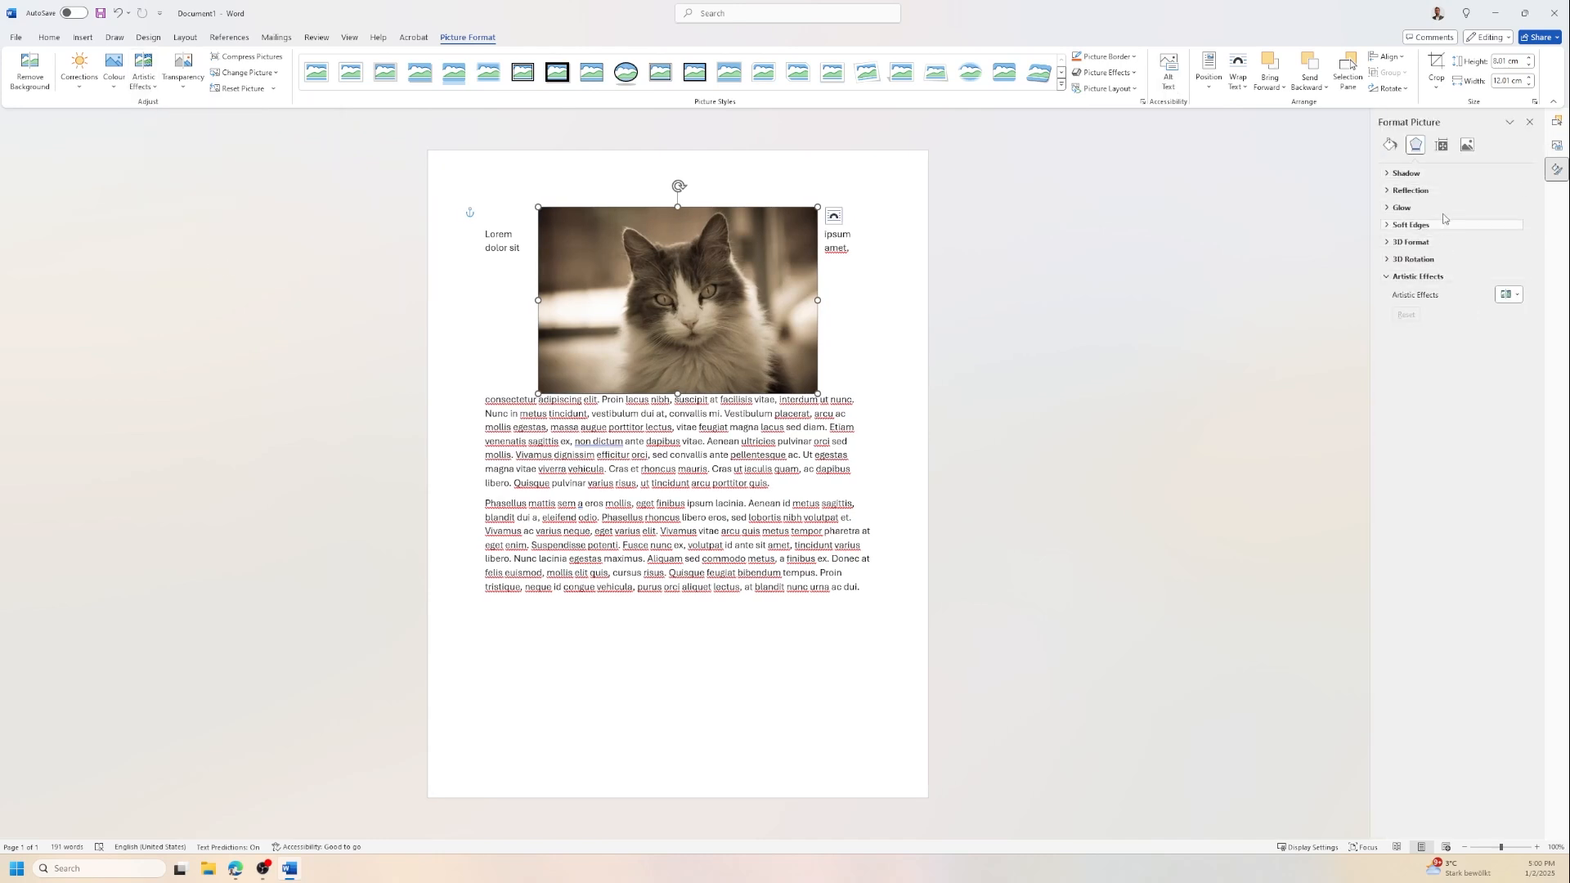
Try making the brown background colour beside the cat's ear transparent.
{"action": "left_click", "coordinate": [115, 96]}
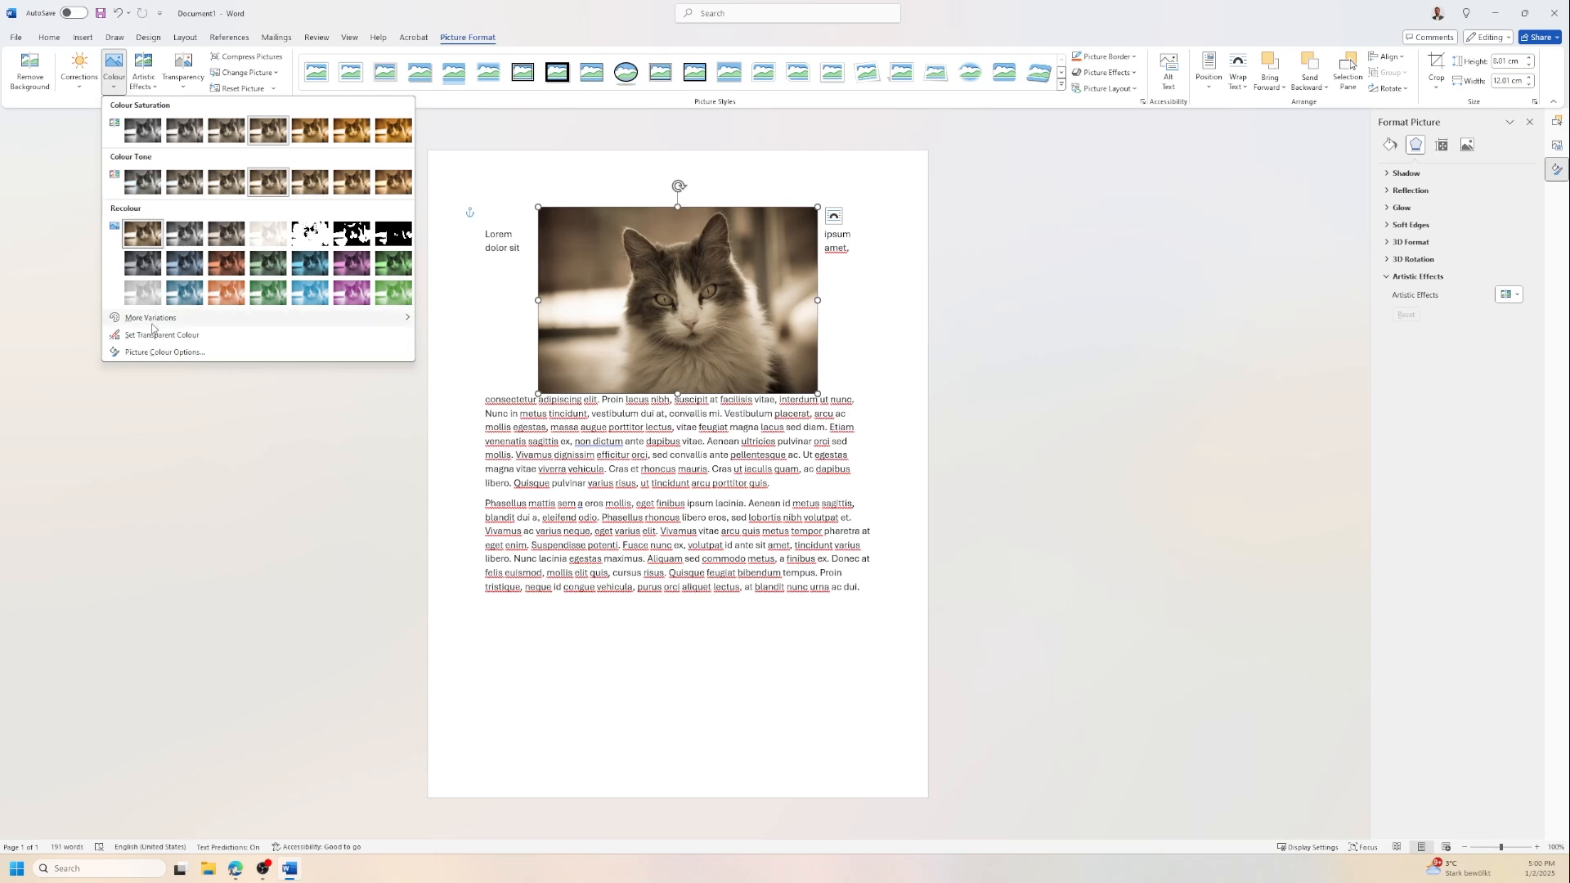
{"action": "mouse_move", "coordinate": [159, 319]}
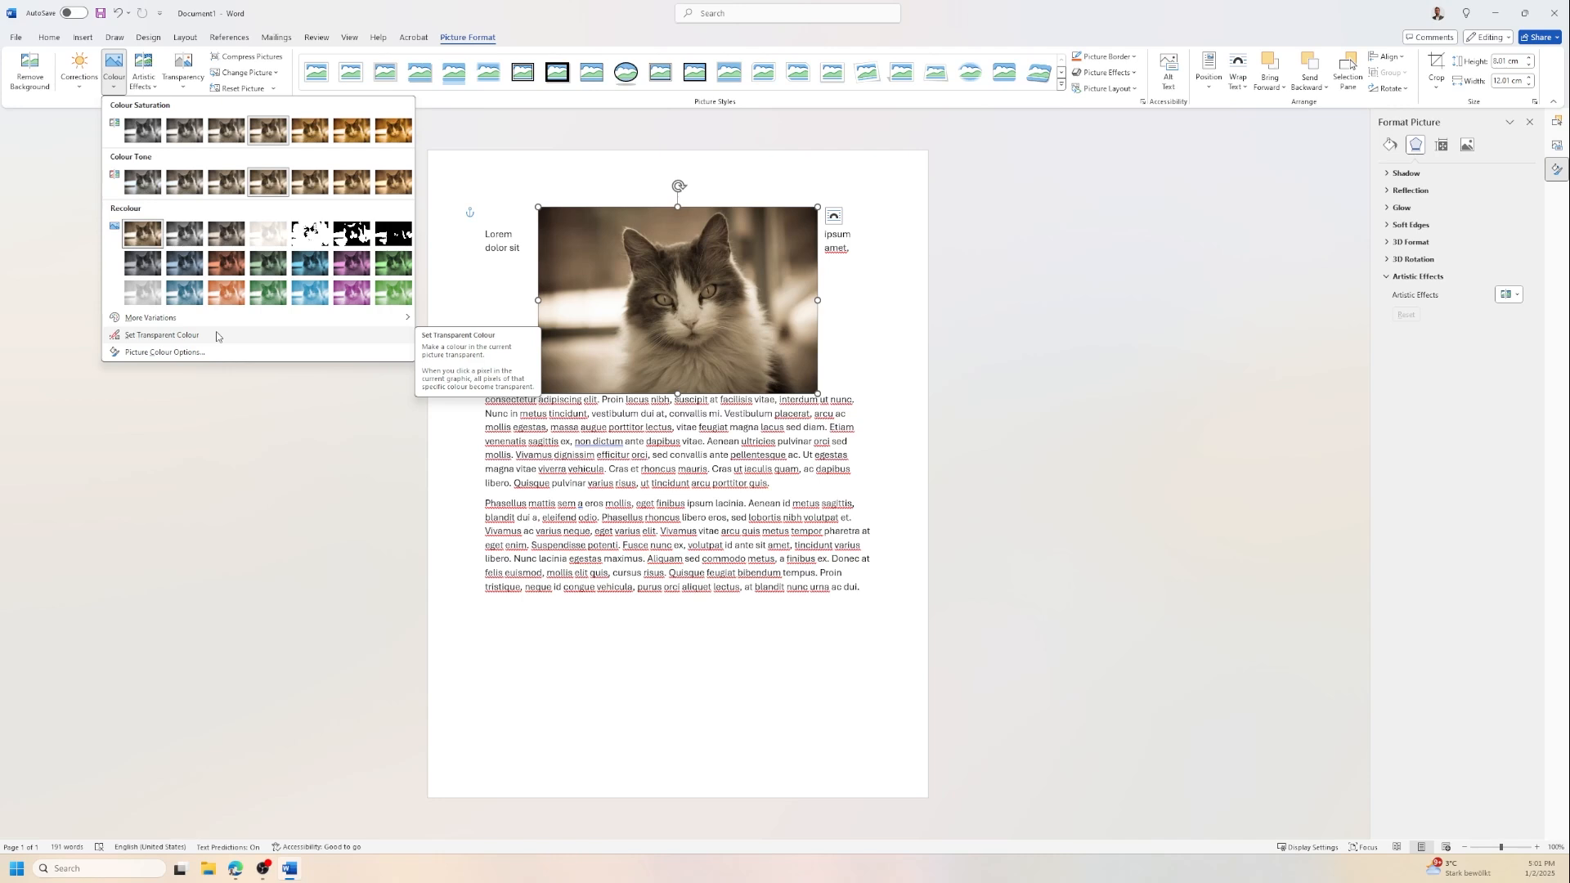
{"action": "left_click", "coordinate": [215, 334]}
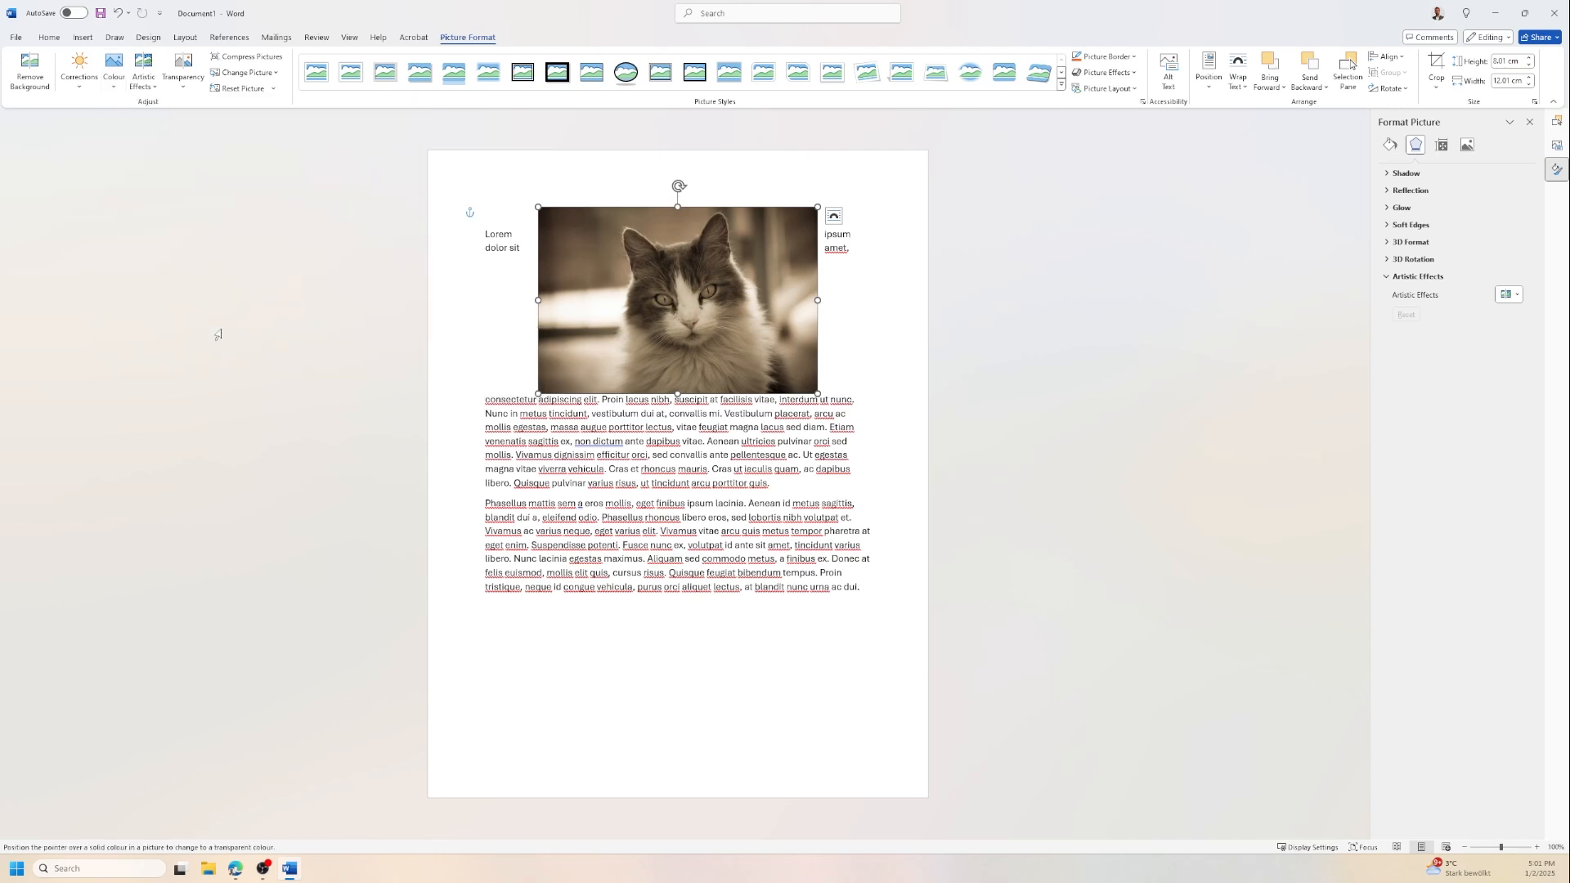
{"action": "left_click", "coordinate": [624, 228]}
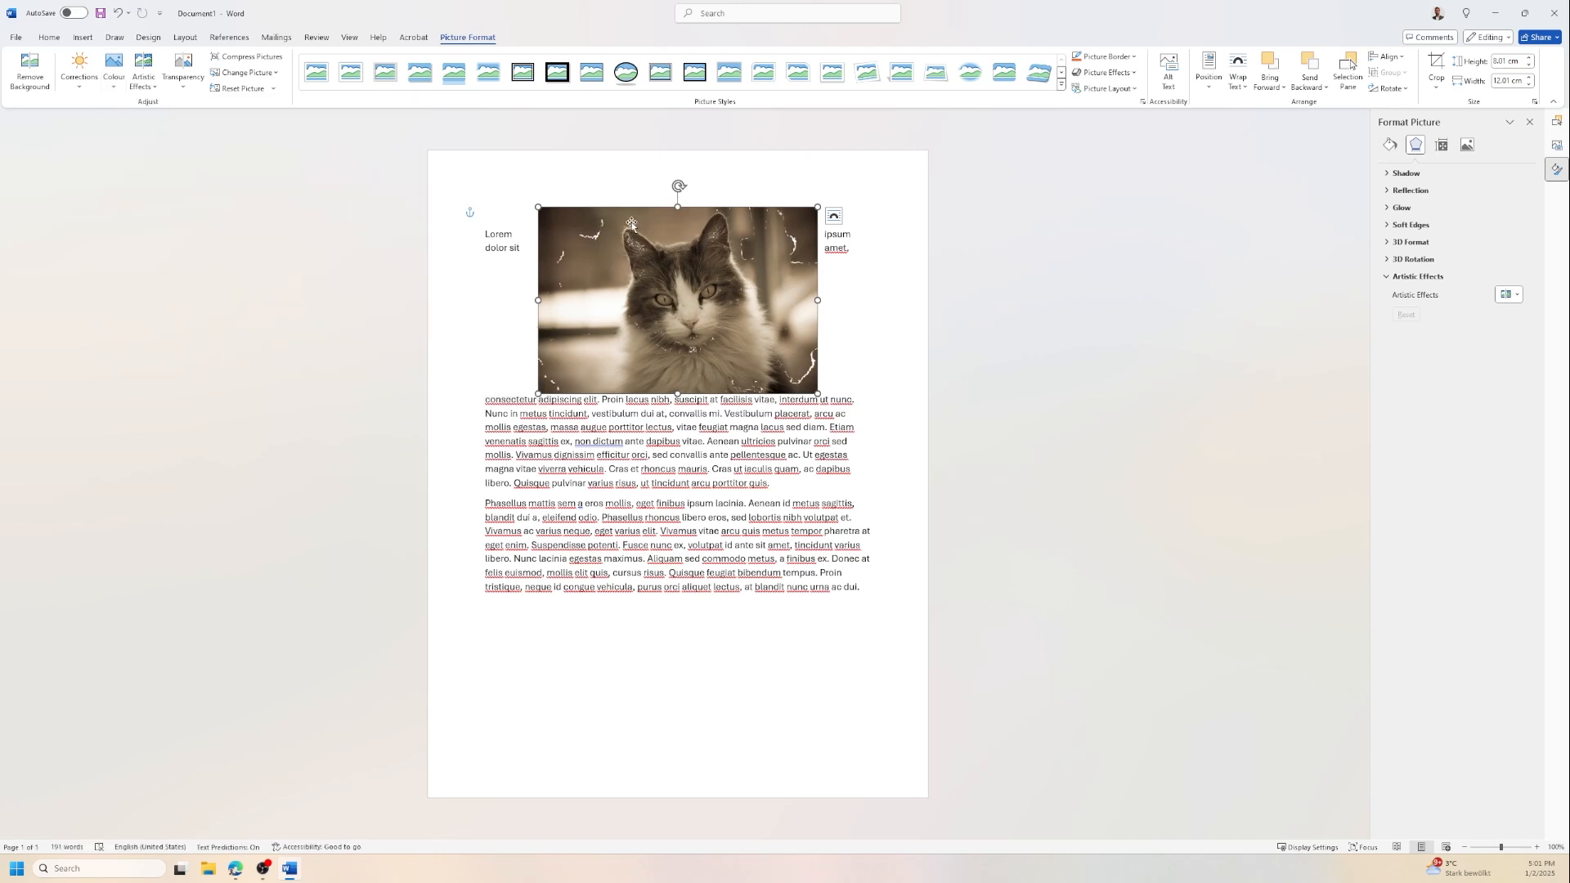
Try making the background colour between the cat's ears transparent, and reset the picture.
{"action": "left_click", "coordinate": [144, 80]}
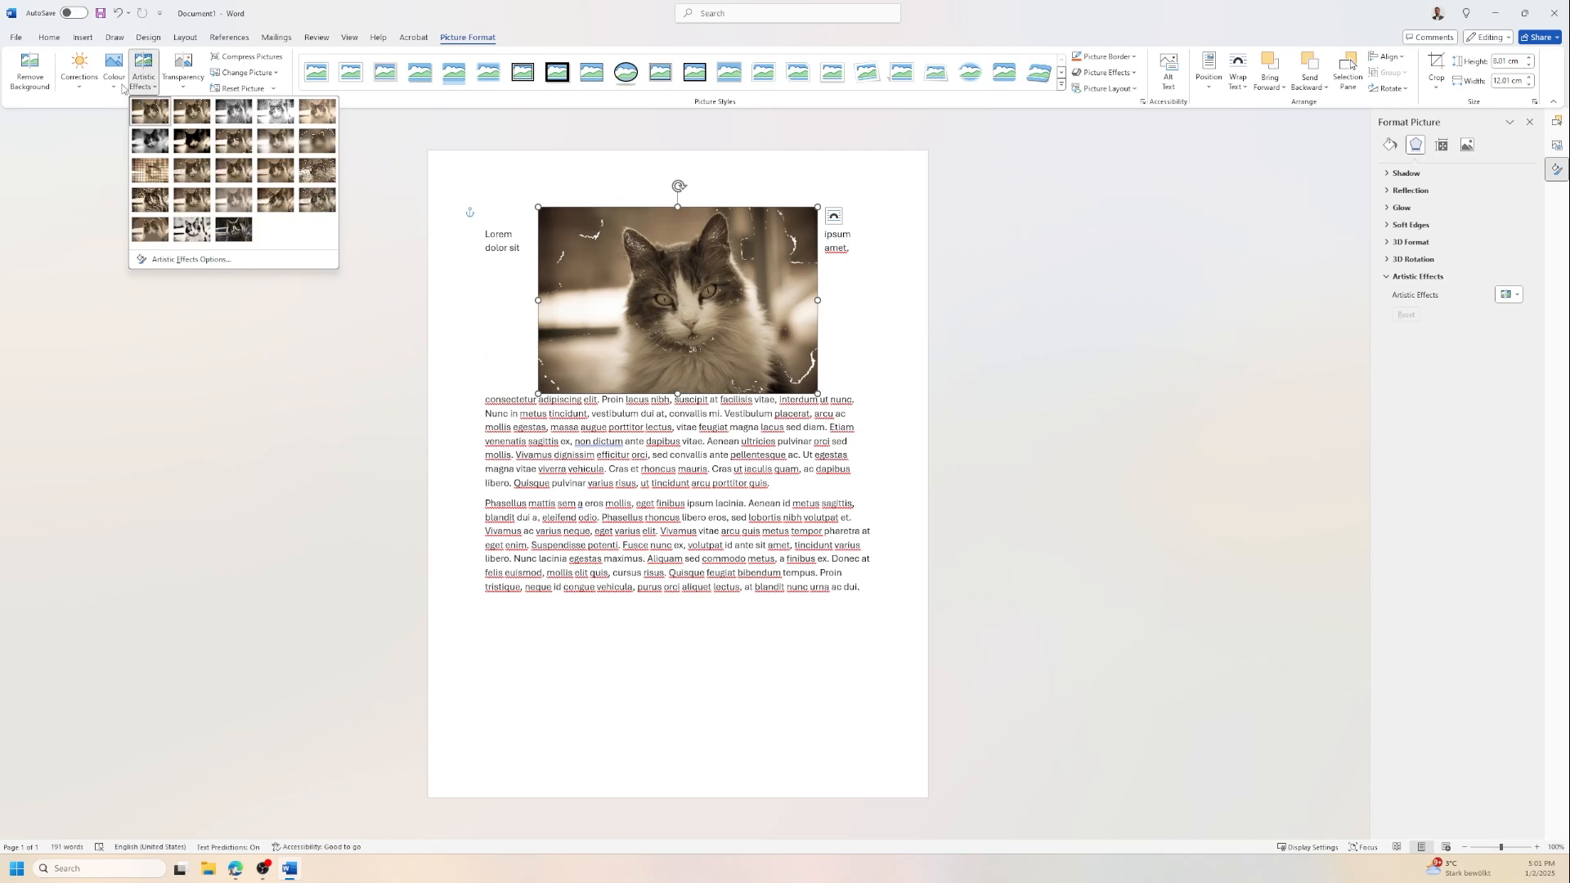
{"action": "left_click", "coordinate": [115, 82]}
{"action": "left_click", "coordinate": [188, 332]}
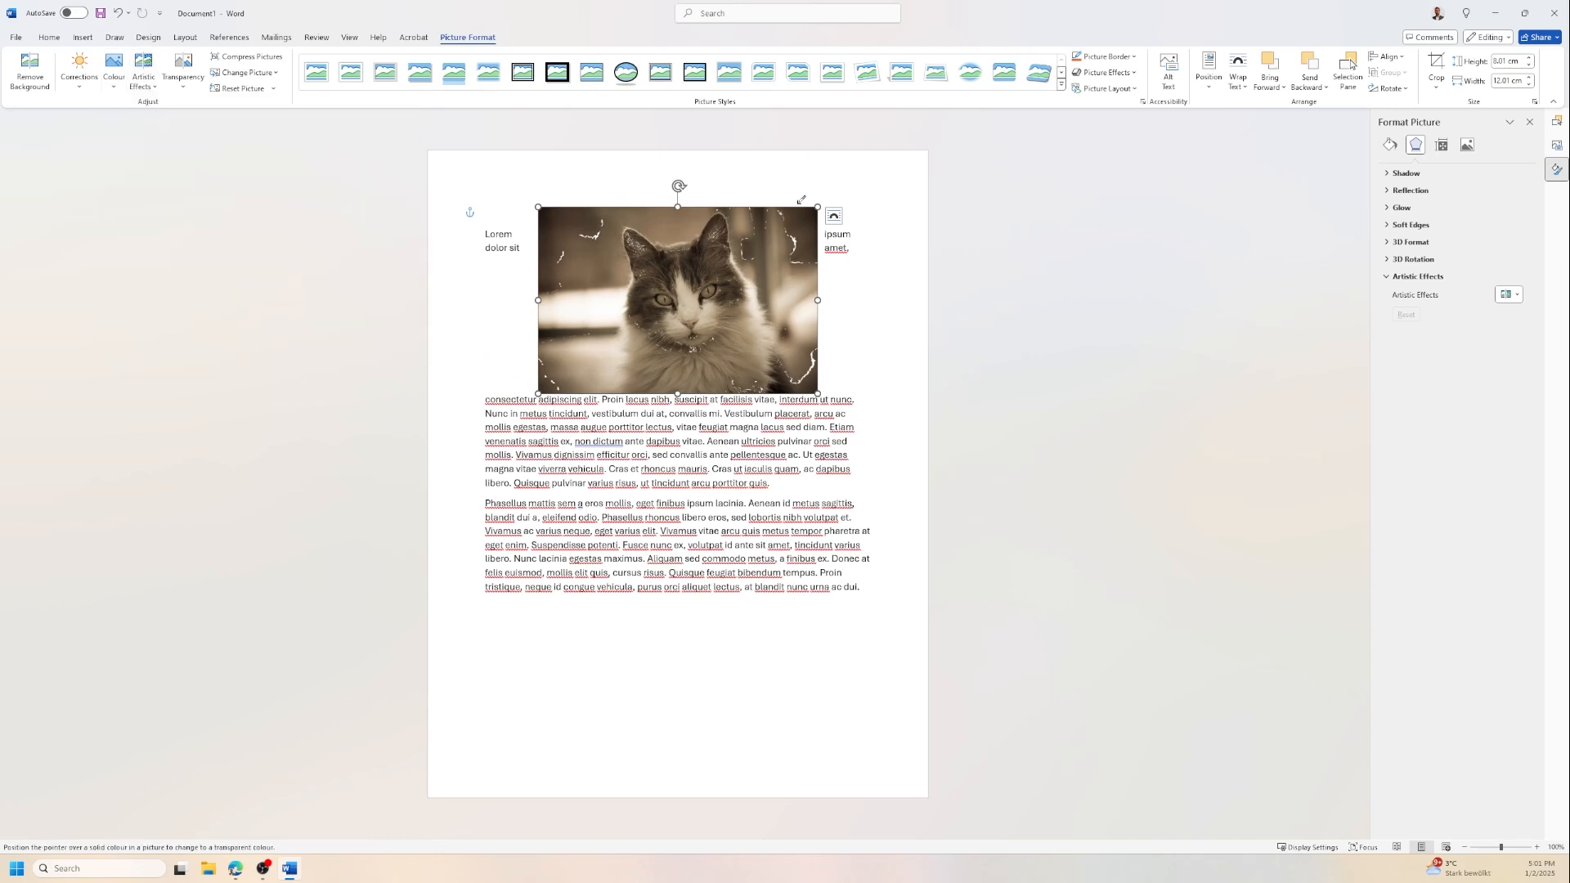
{"action": "left_click", "coordinate": [686, 224]}
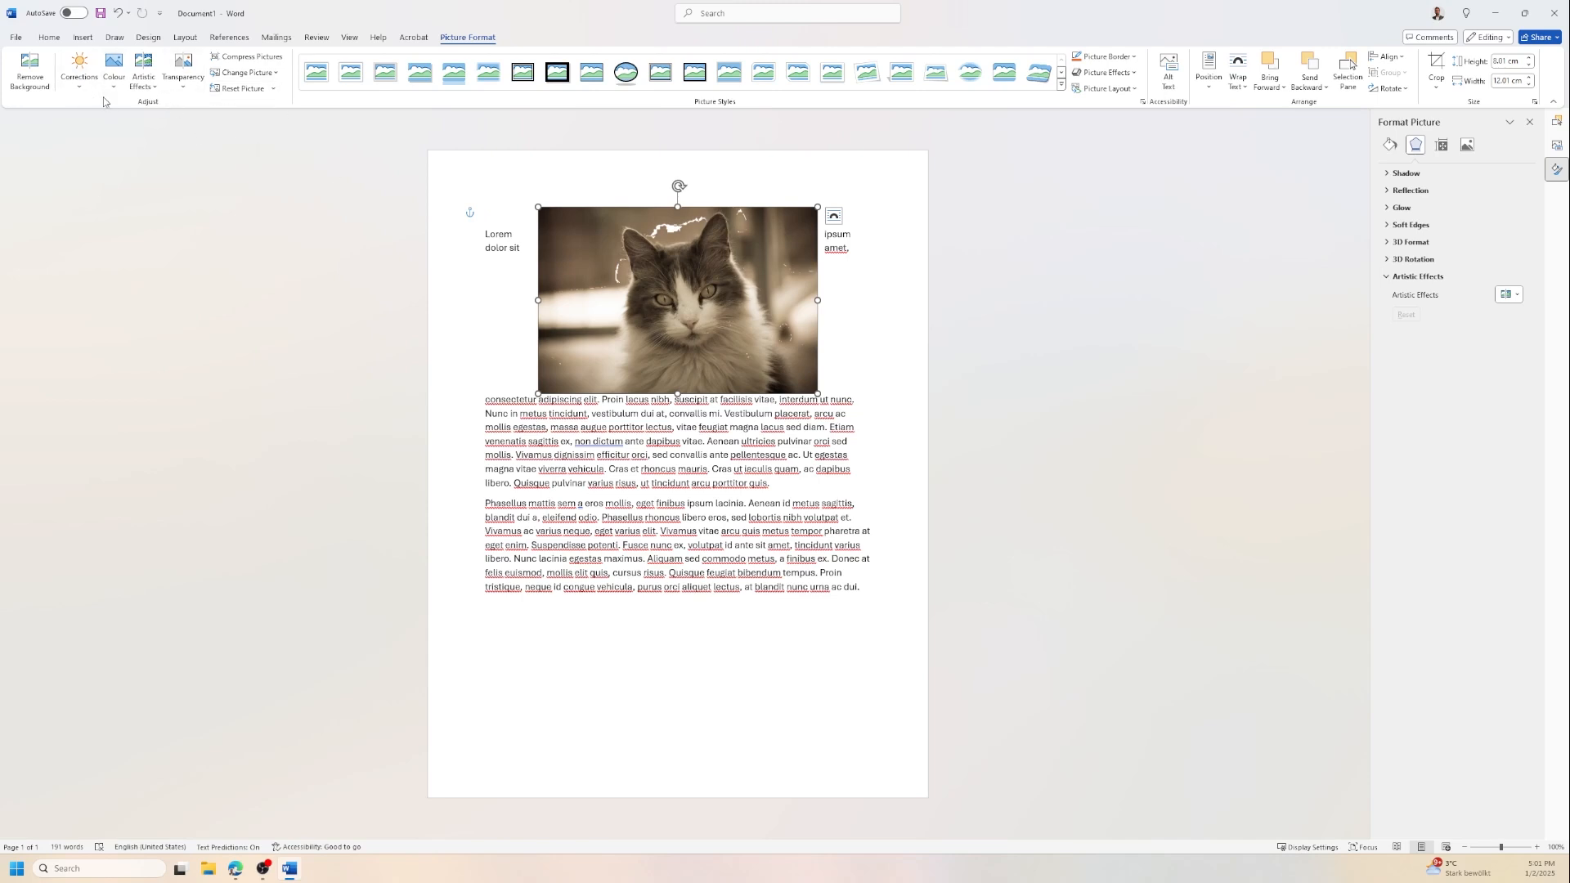
{"action": "left_click", "coordinate": [221, 89]}
Open the cat picture's colour options and expand its crop settings for review.
{"action": "left_click", "coordinate": [115, 90]}
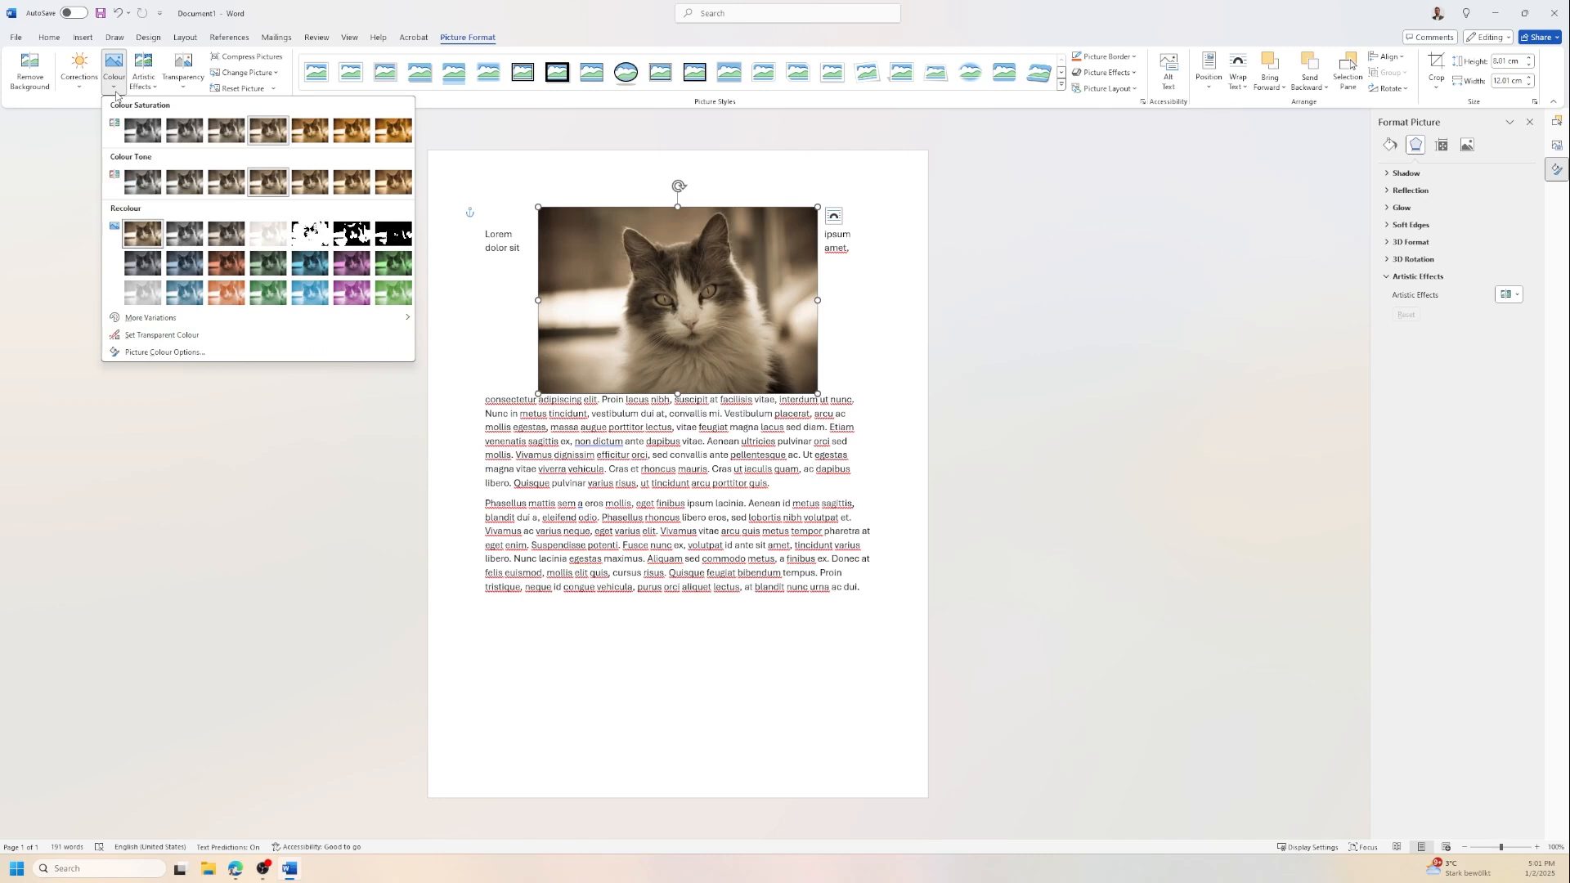
{"action": "left_click", "coordinate": [213, 358]}
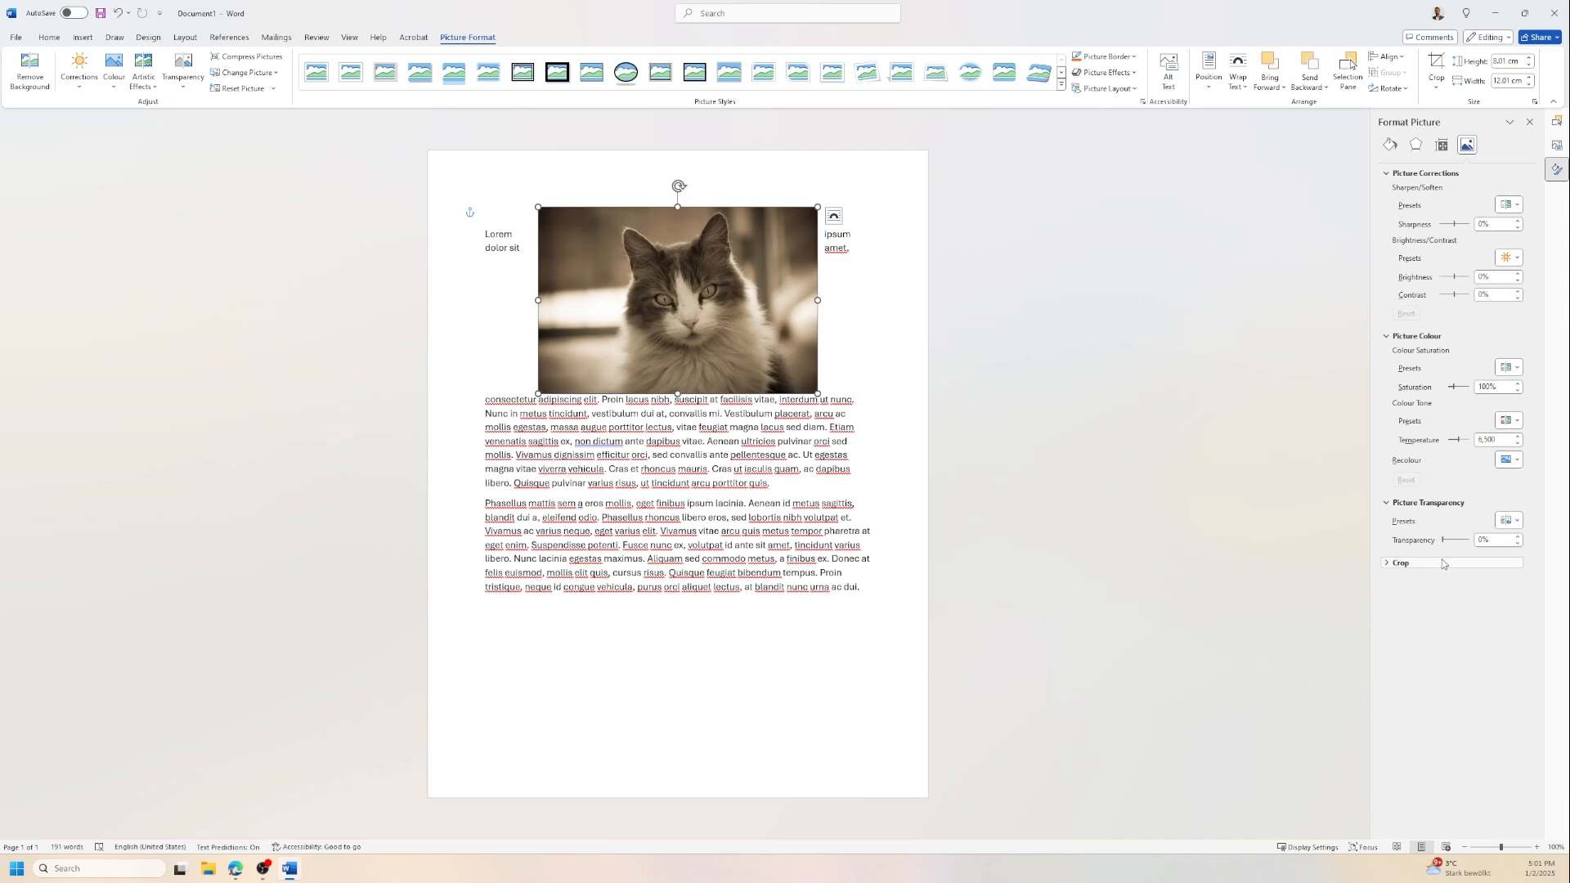
{"action": "left_click", "coordinate": [114, 92]}
{"action": "left_click", "coordinate": [114, 91]}
{"action": "left_click", "coordinate": [1385, 563]}
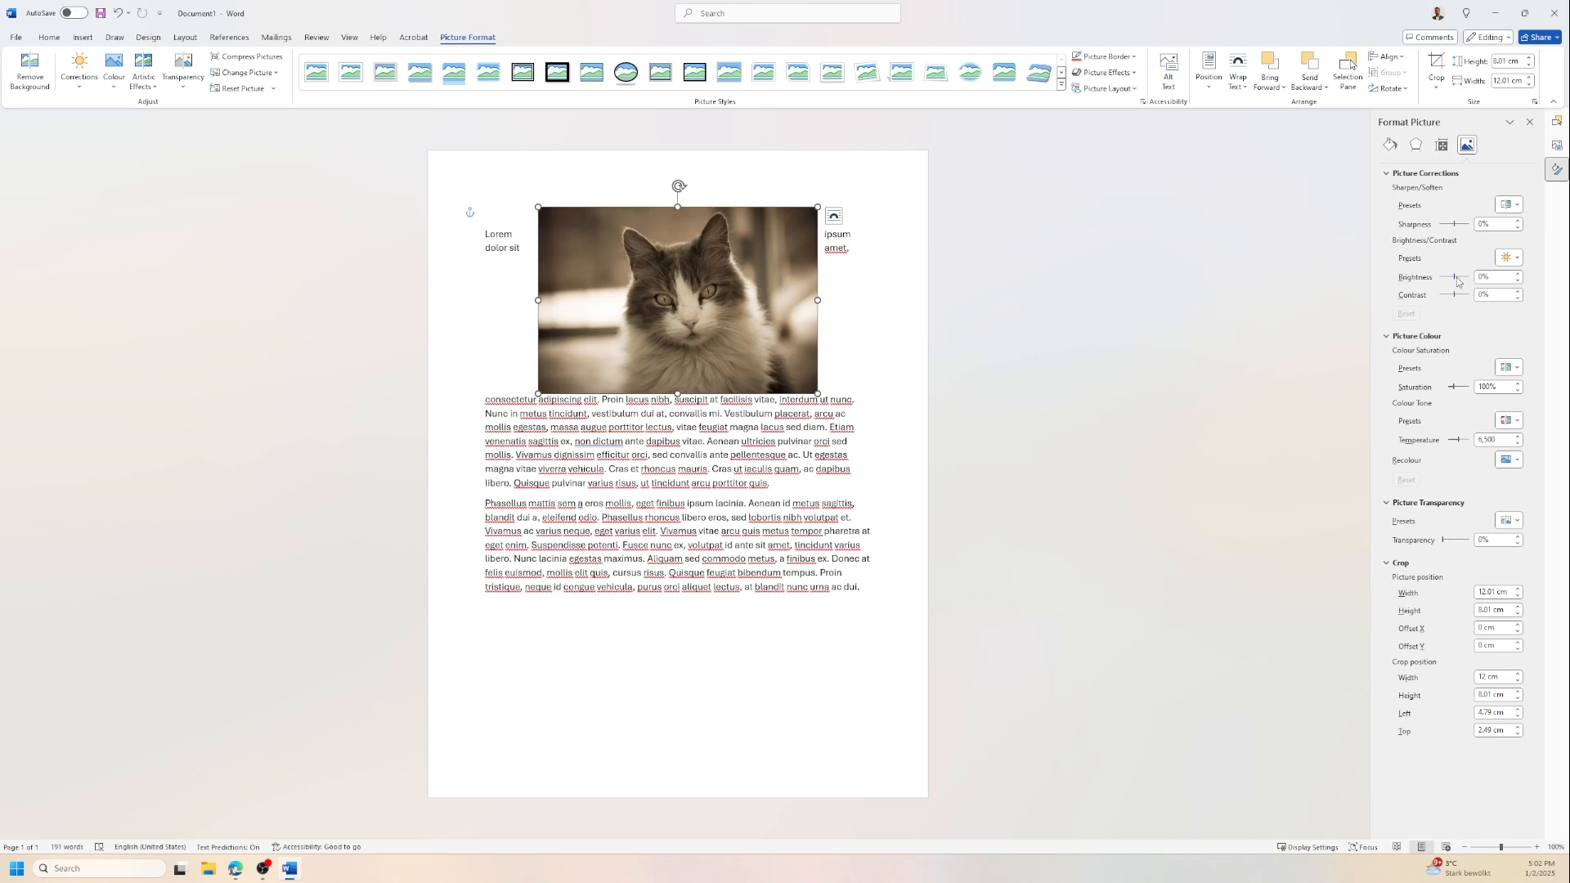
Set the picture's brightness to about -43%, contrast to about -63% and colour saturation to 200%, and reset it.
{"action": "mouse_move", "coordinate": [1455, 277]}
{"action": "left_mouse_down"}
{"action": "mouse_move", "coordinate": [1438, 305]}
{"action": "mouse_move", "coordinate": [1450, 296]}
{"action": "left_mouse_up"}
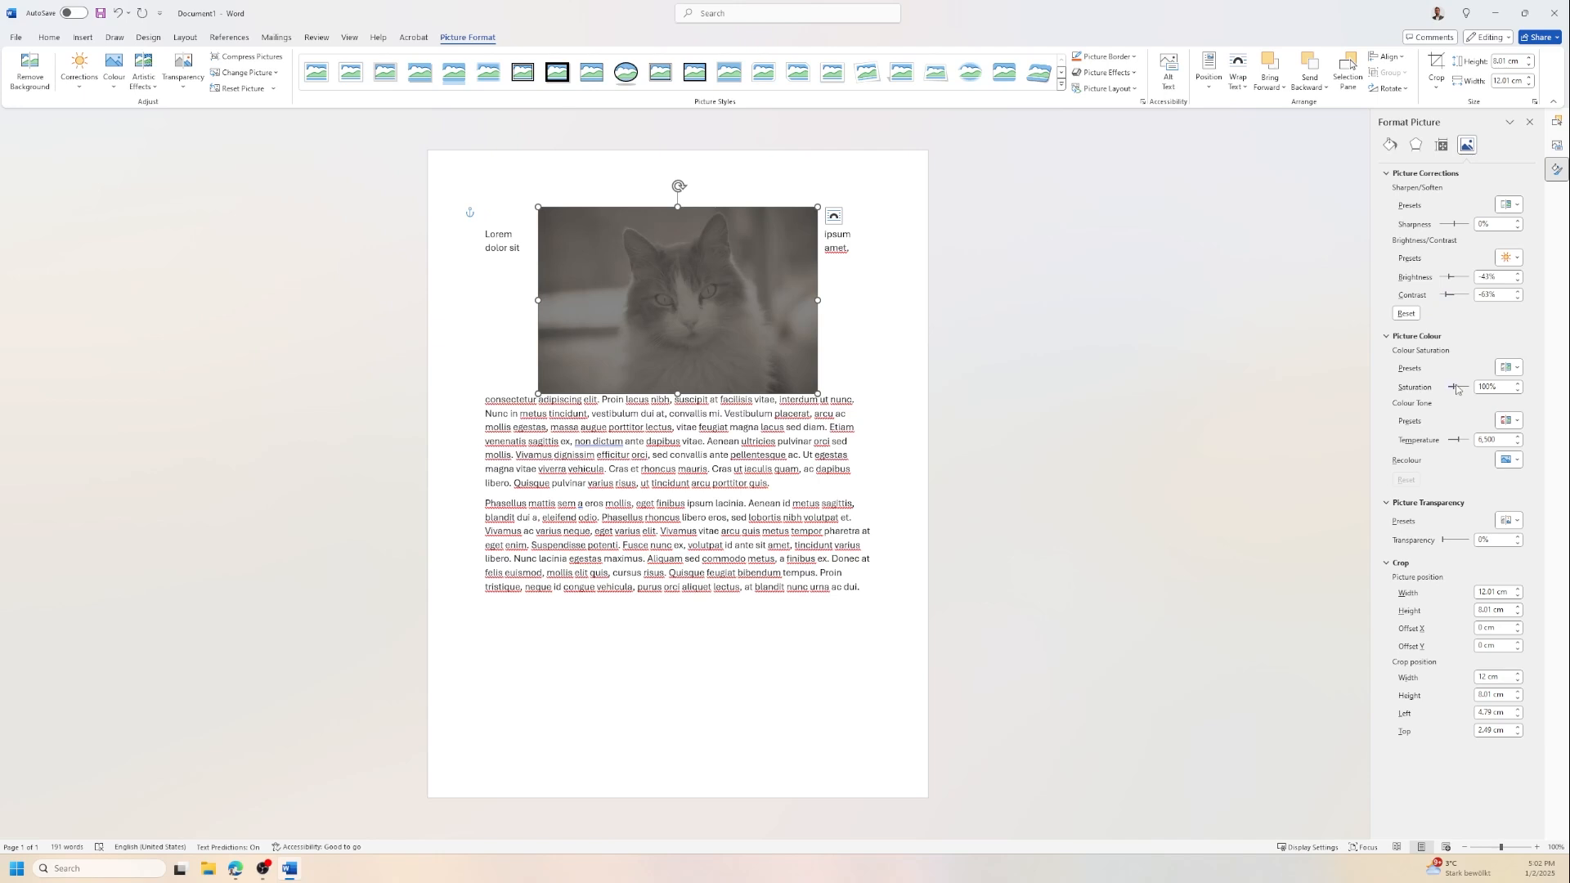
{"action": "left_click_drag", "start_coordinate": [1456, 389], "coordinate": [1464, 390]}
{"action": "left_click", "coordinate": [1514, 367]}
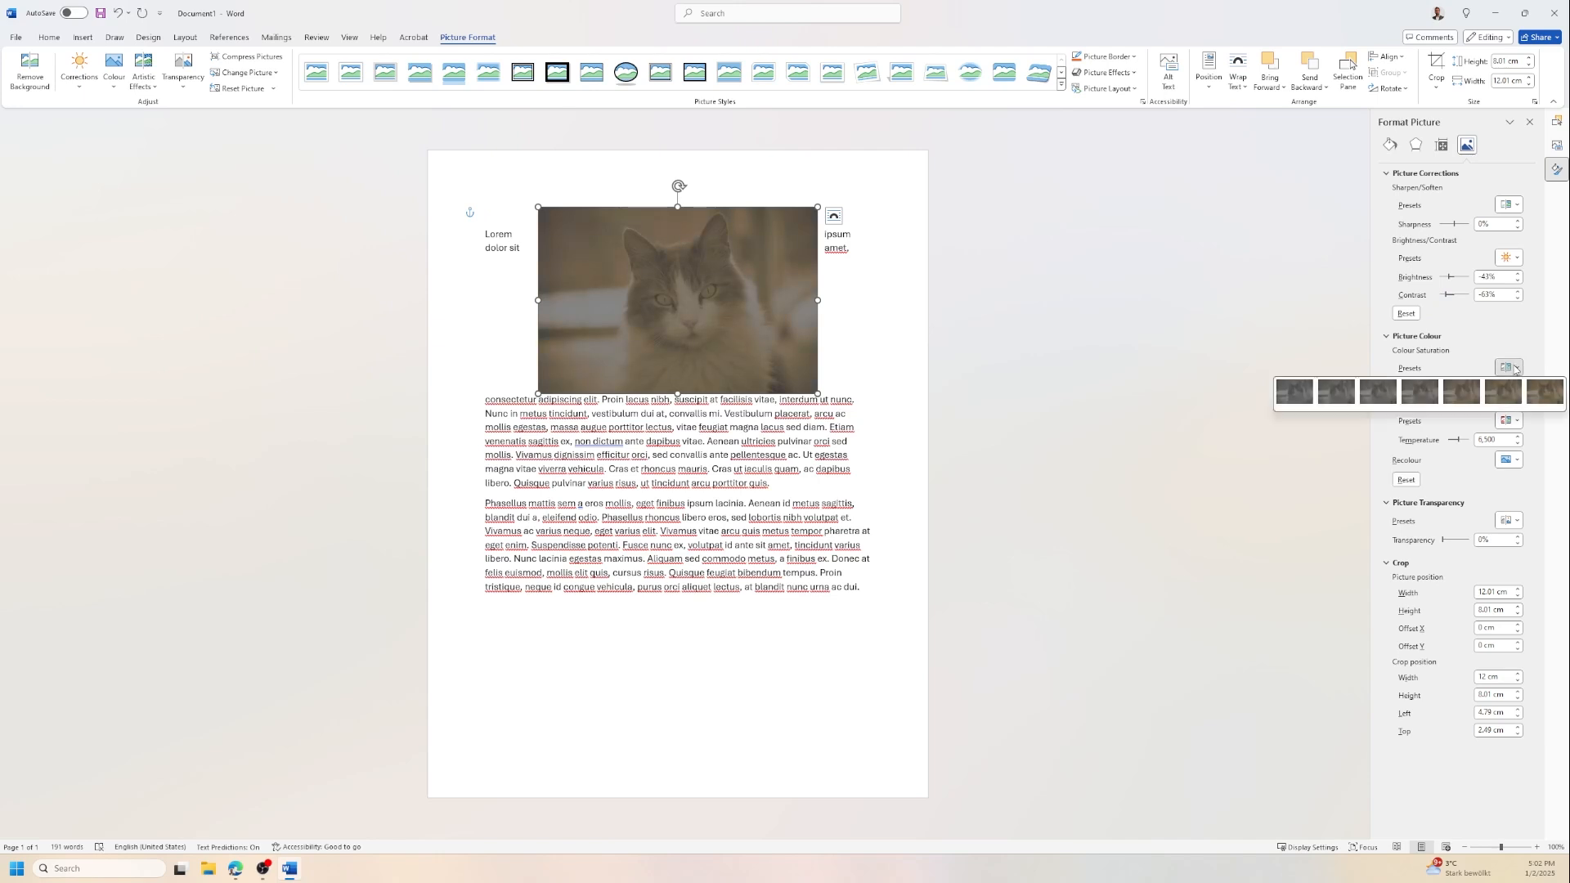
{"action": "left_click", "coordinate": [1461, 392]}
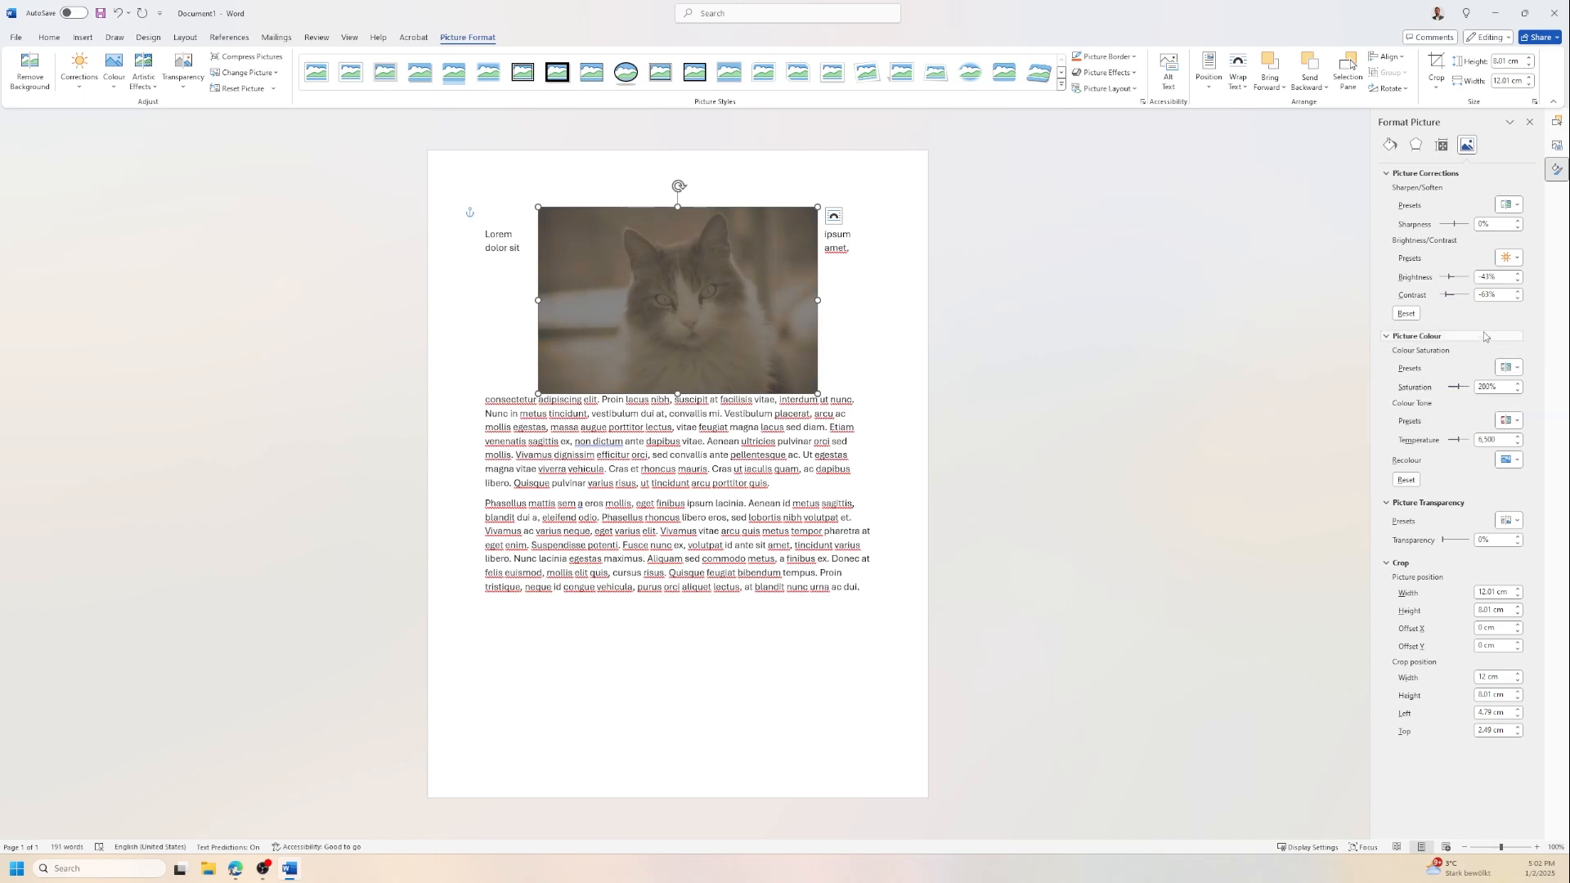
{"action": "left_click", "coordinate": [1484, 334]}
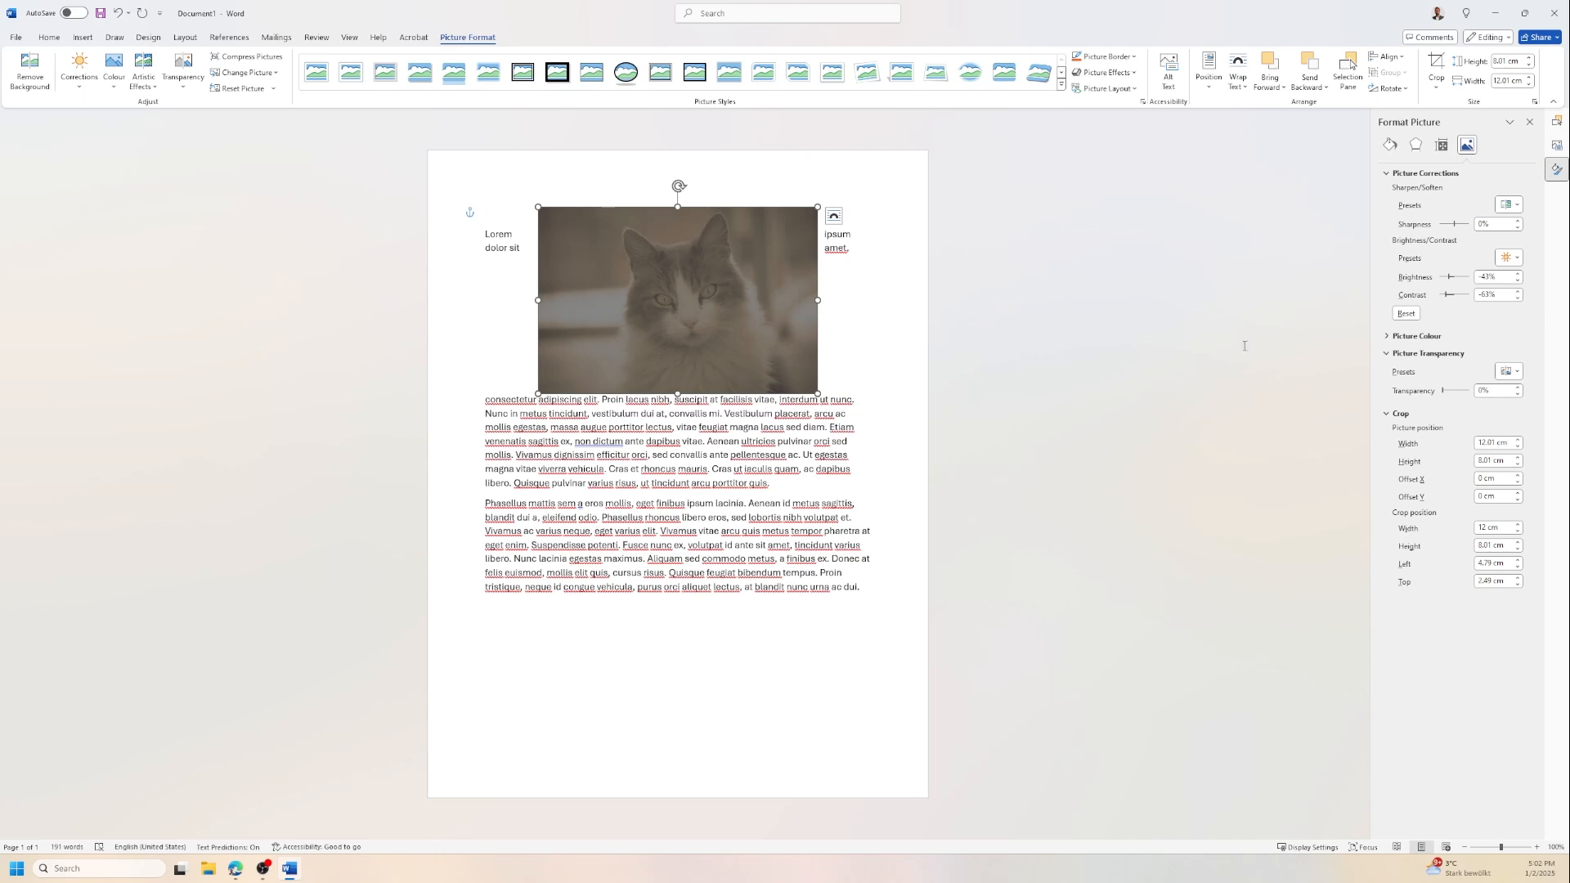
{"action": "left_click", "coordinate": [242, 89]}
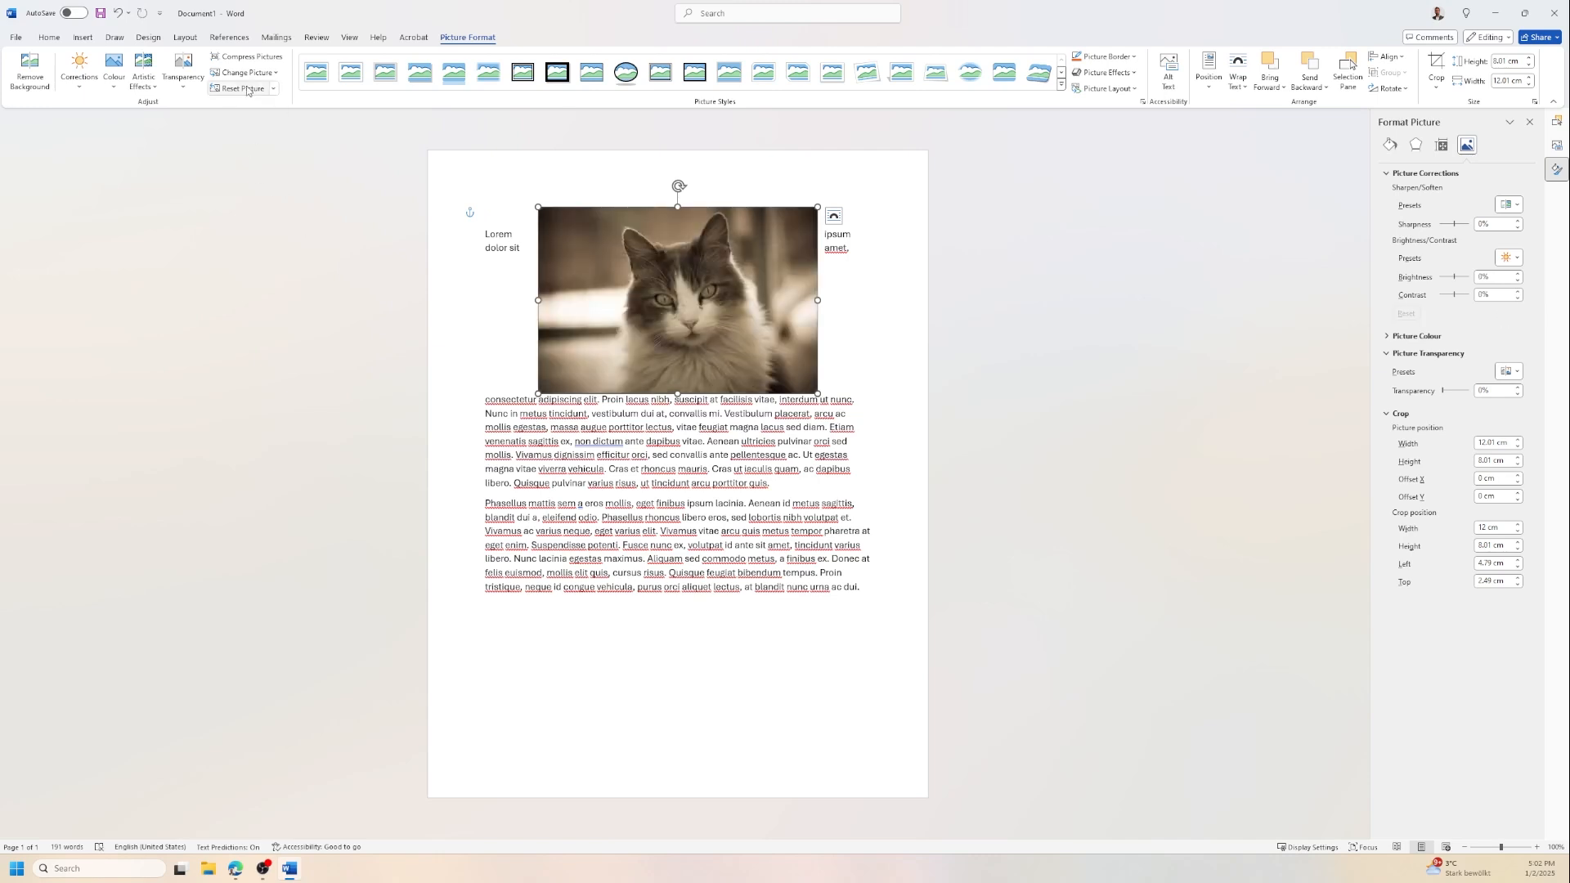
Review the picture correction presets, and try removing the cat picture's background before discarding the changes.
{"action": "left_click", "coordinate": [68, 92]}
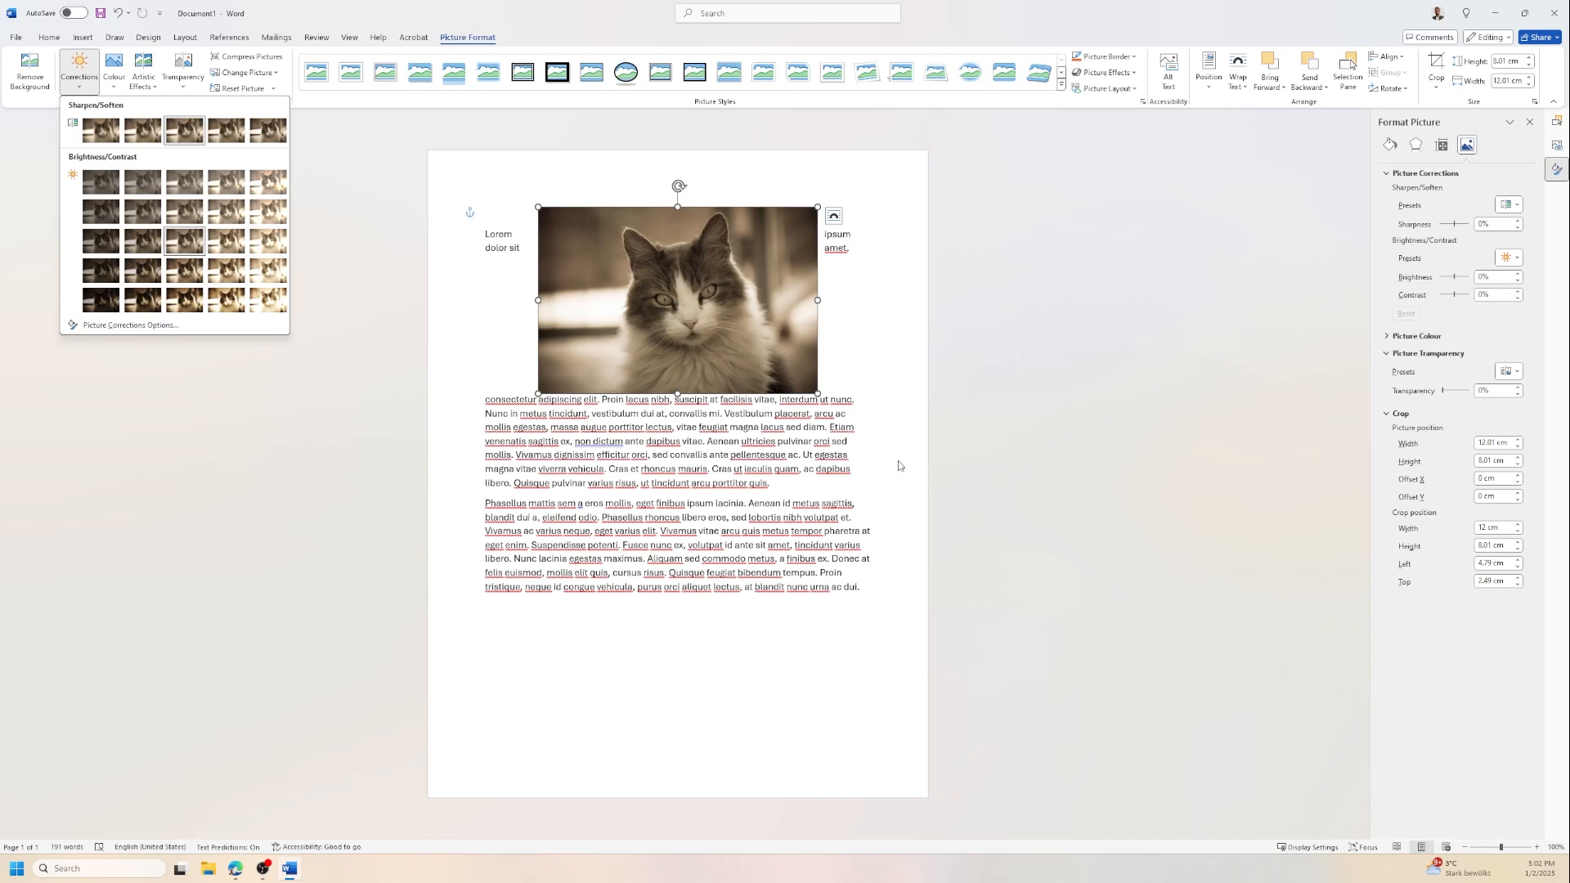
{"action": "left_click", "coordinate": [888, 404]}
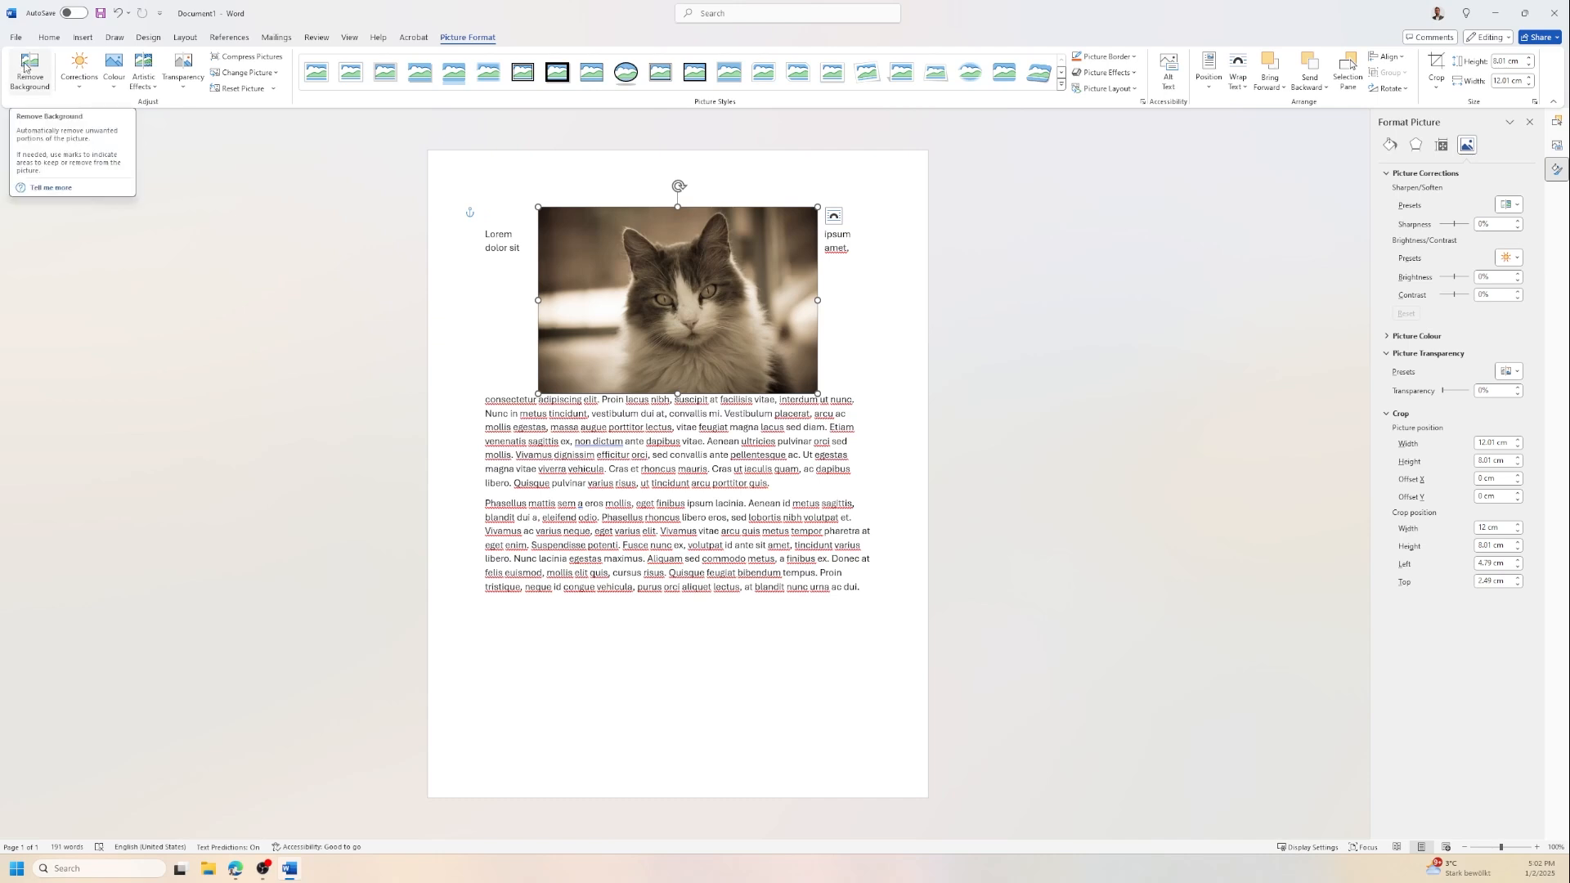
{"action": "left_click", "coordinate": [25, 67]}
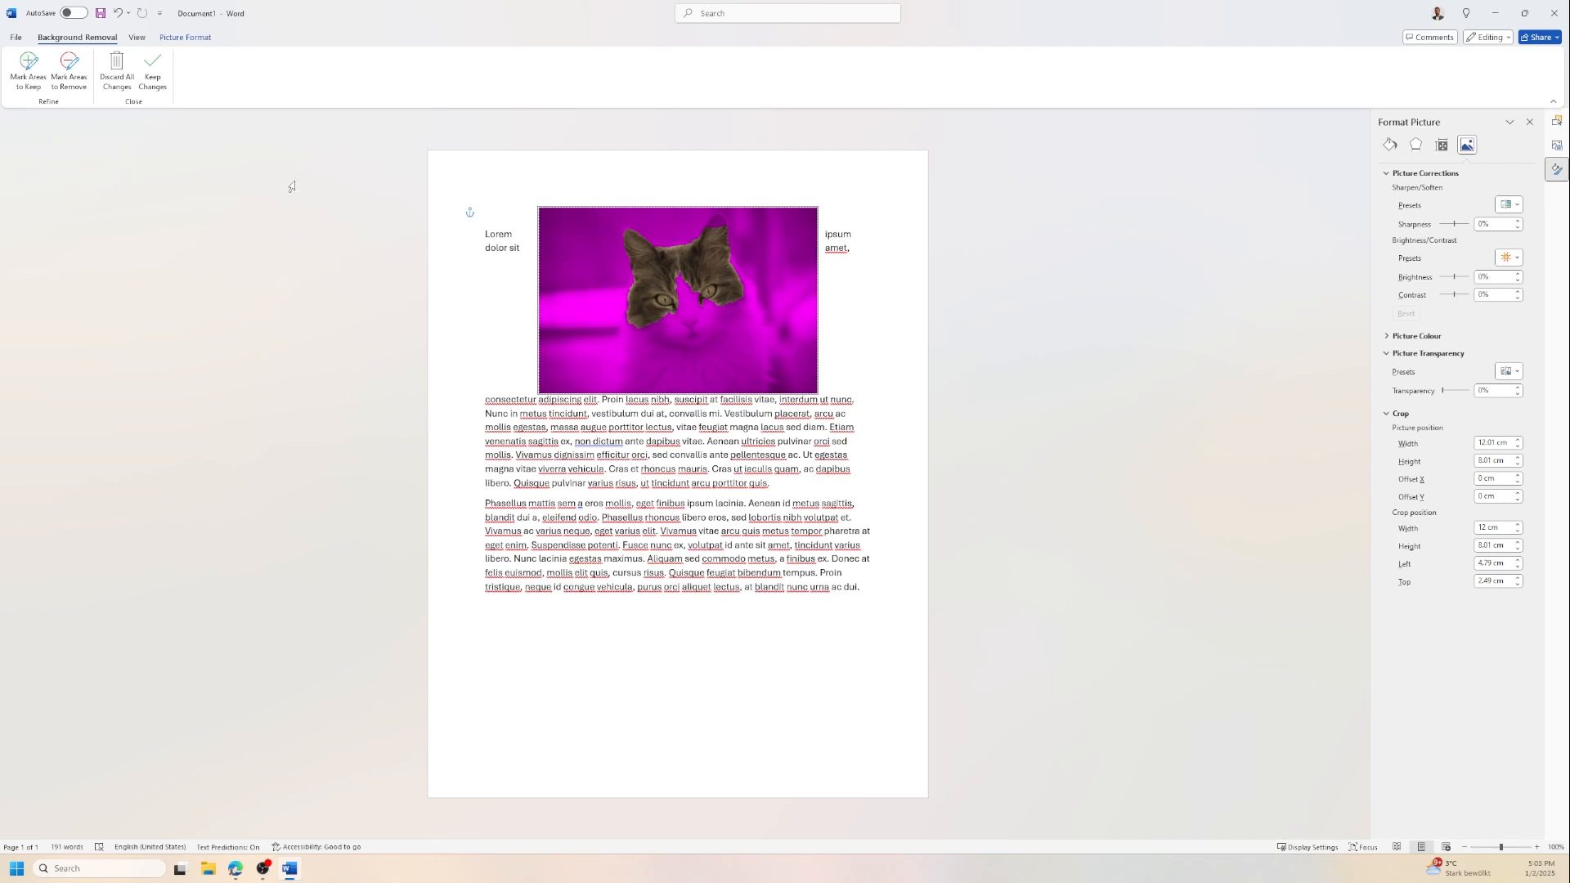
{"action": "left_click", "coordinate": [122, 72]}
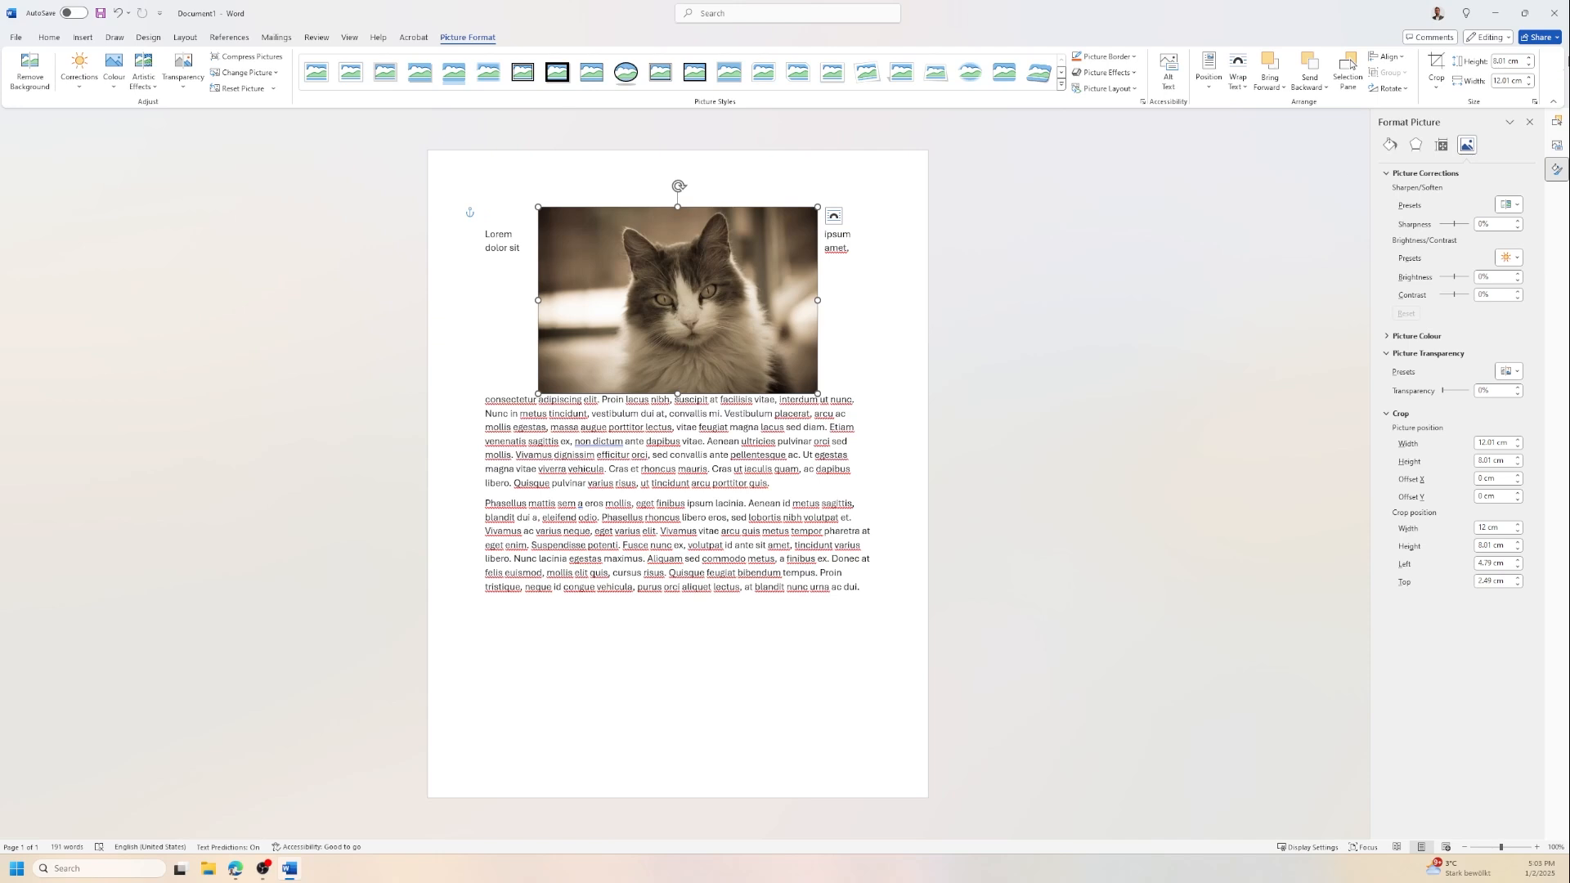
Set the cat picture's text wrapping to In Line with Text and reopen the wrapping options.
{"action": "left_click", "coordinate": [1242, 86]}
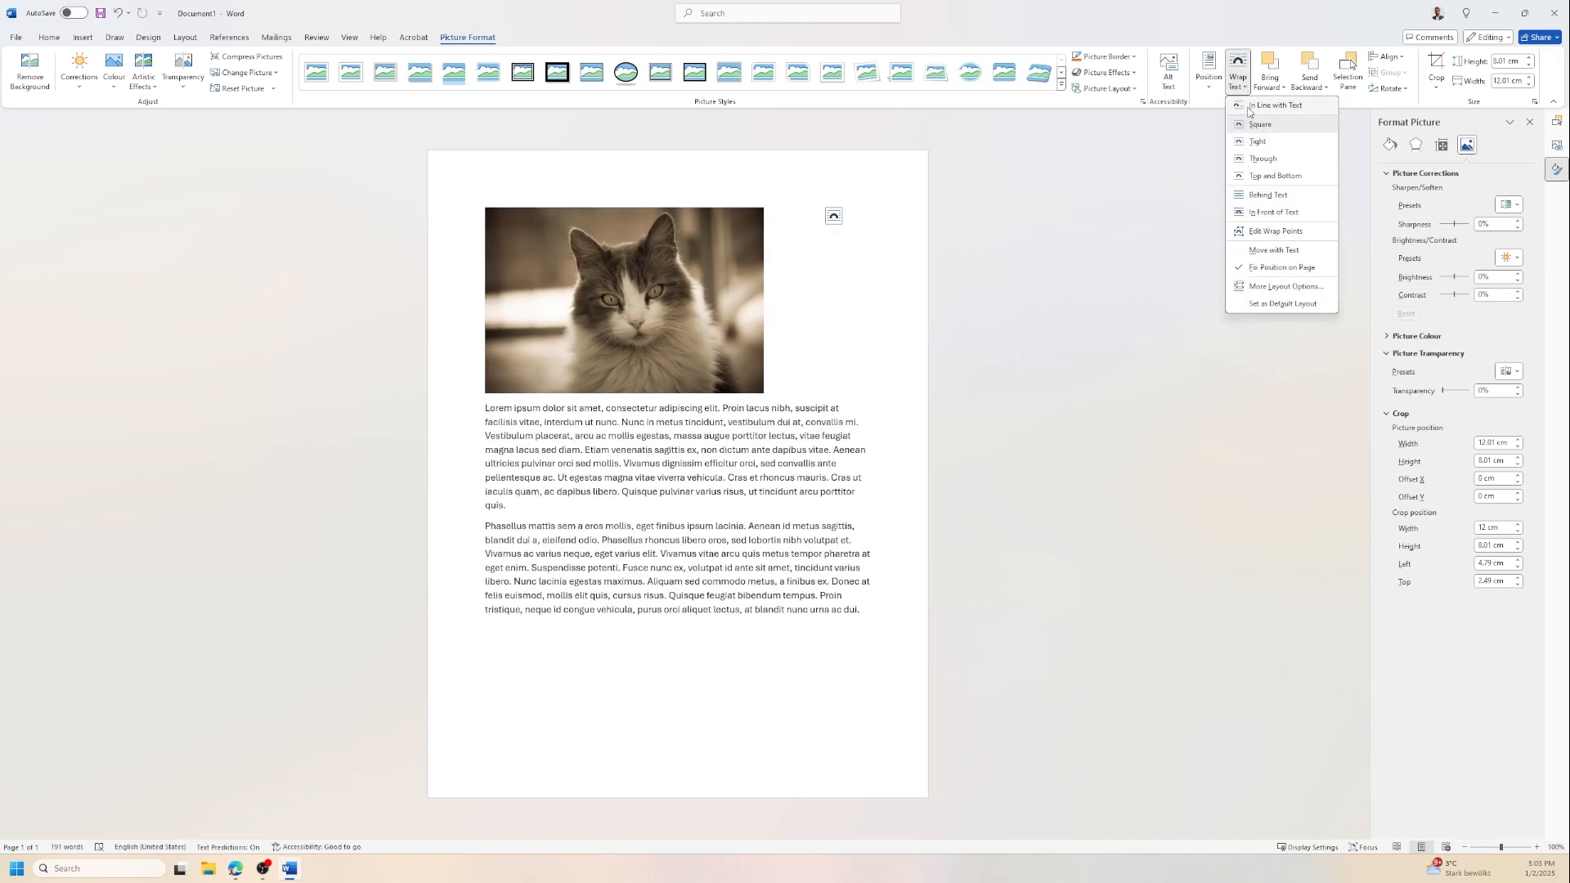
{"action": "left_click", "coordinate": [1244, 106]}
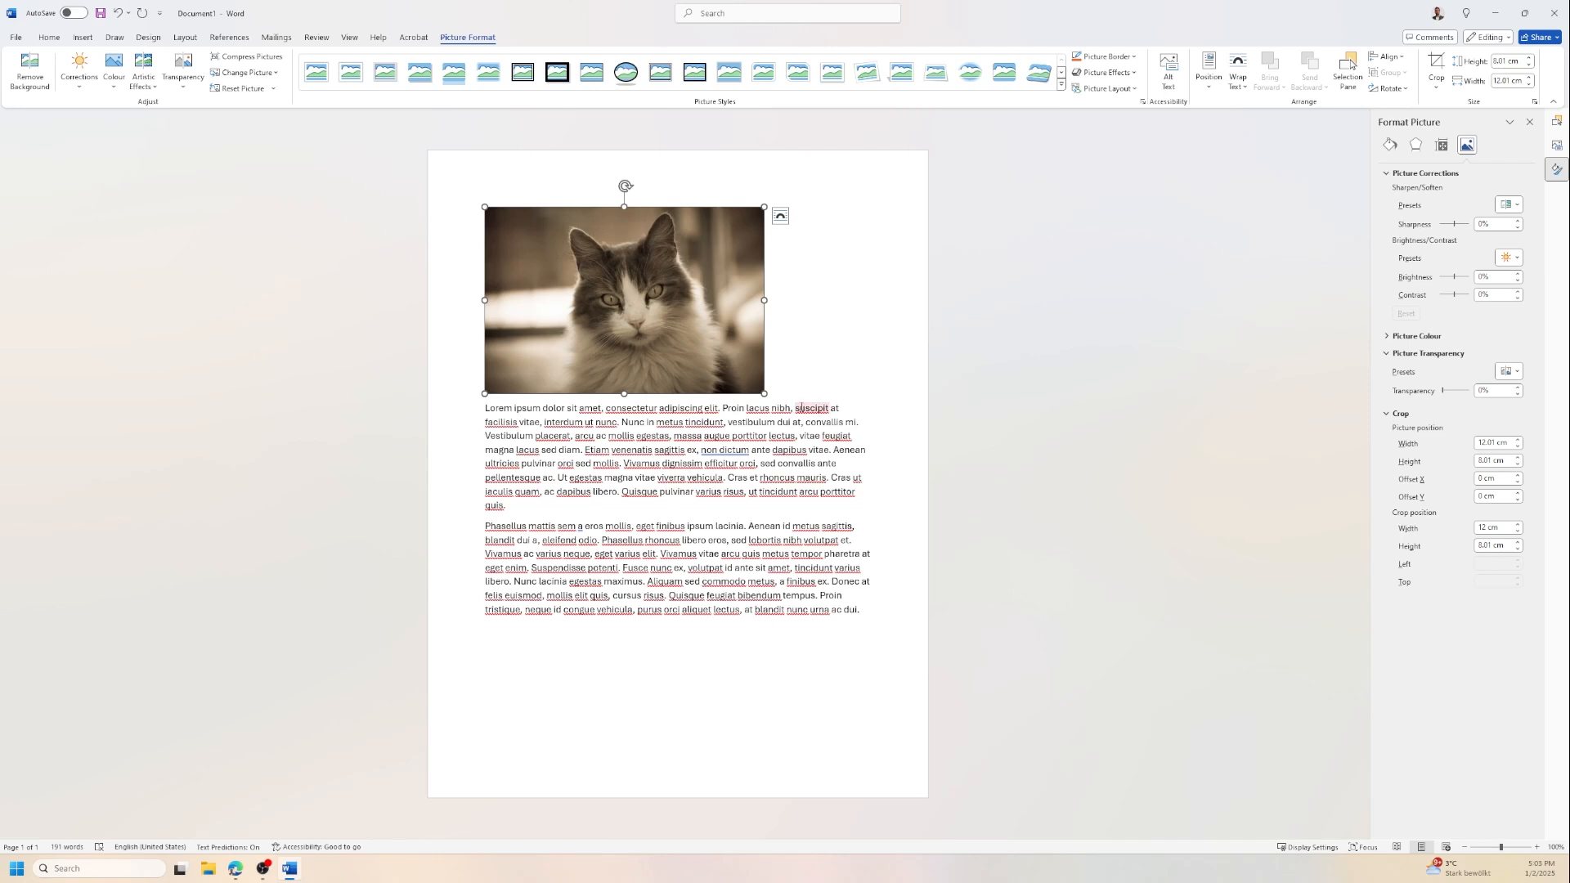
{"action": "left_click", "coordinate": [1235, 96]}
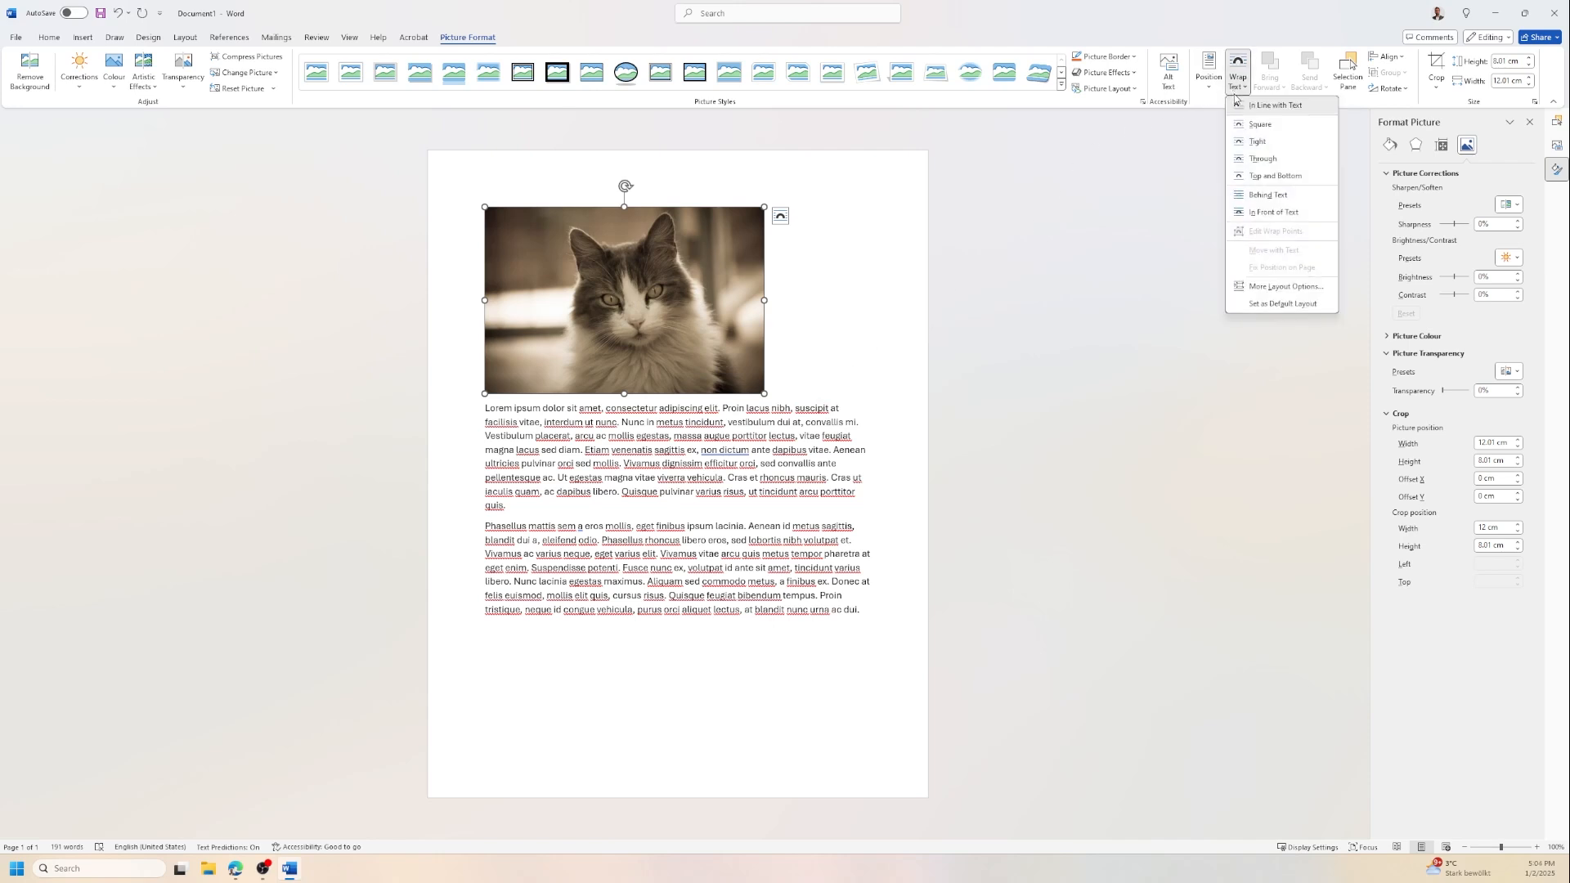